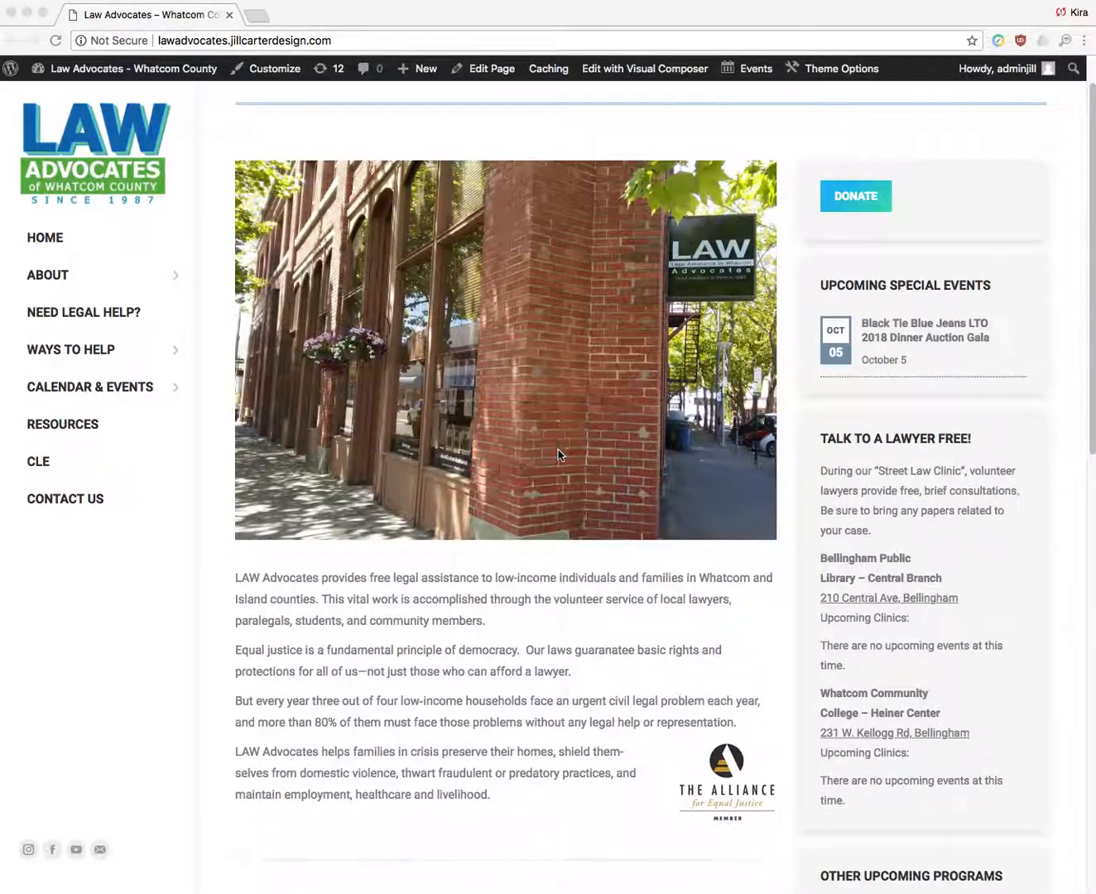
Open the site's admin dashboard from the homepage and start a new post.
{"action": "scroll", "coordinate": [558, 447], "scroll_direction": "down", "scroll_amount": 5}
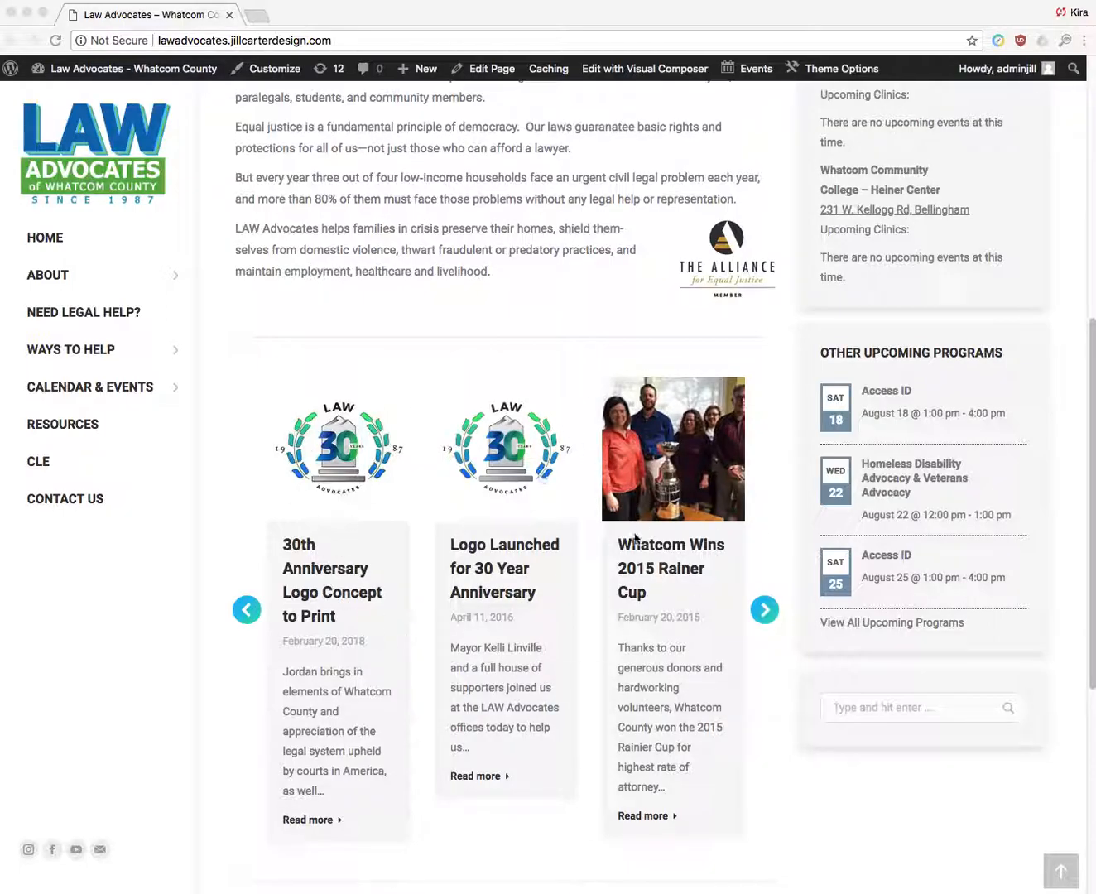
{"action": "scroll", "coordinate": [458, 530], "scroll_direction": "up", "scroll_amount": 10}
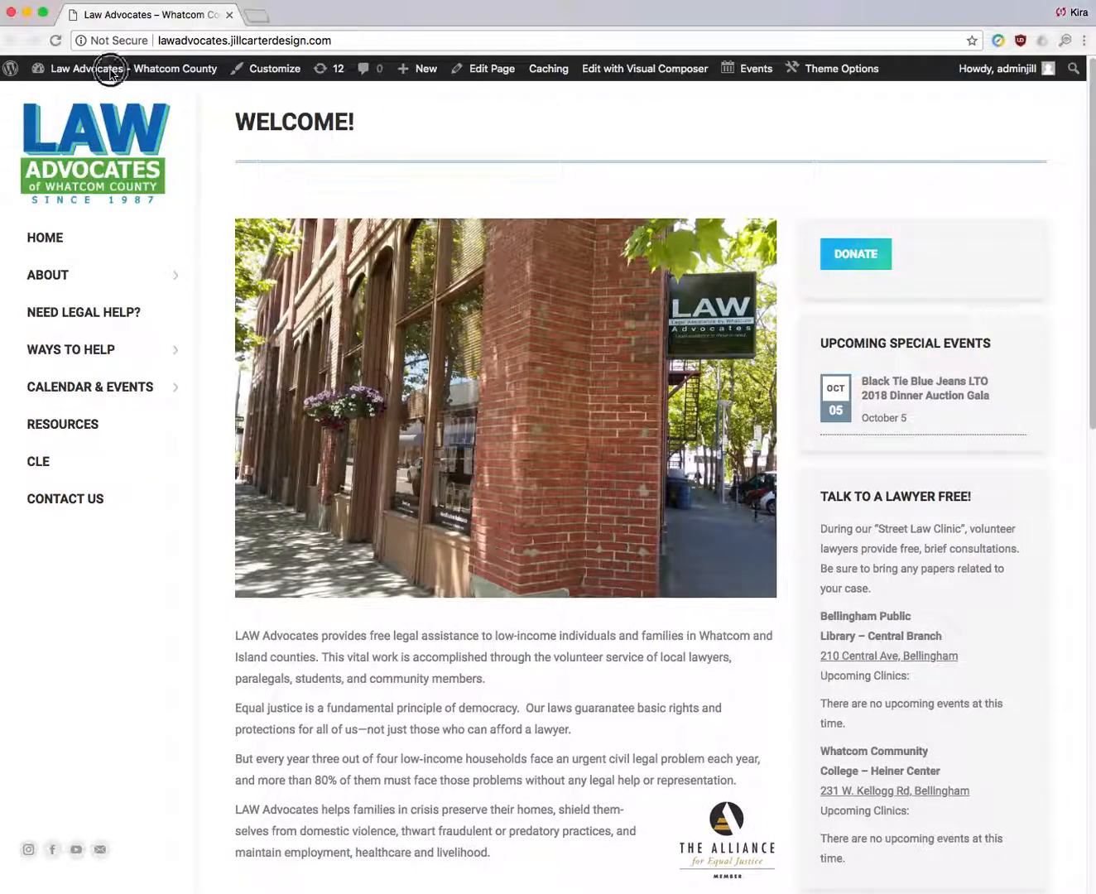
{"action": "mouse_move", "coordinate": [53, 71]}
{"action": "left_click", "coordinate": [73, 104]}
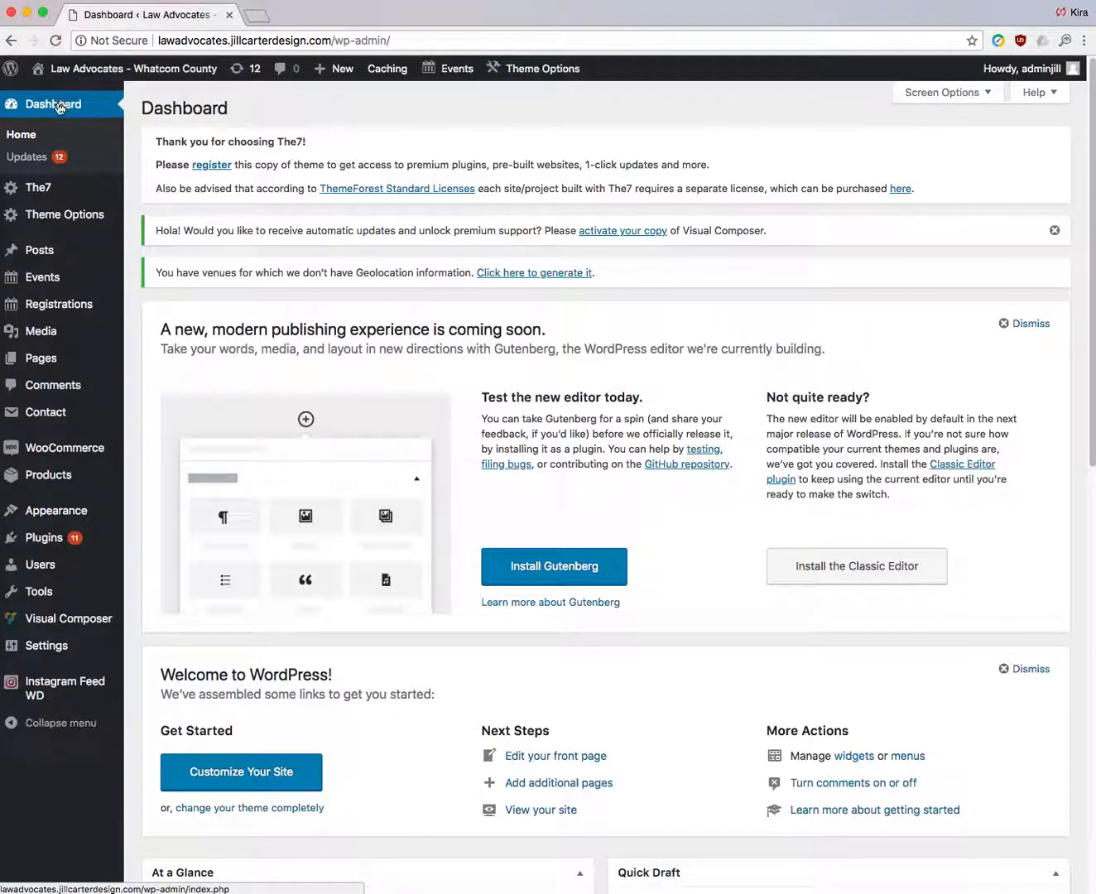
{"action": "mouse_move", "coordinate": [38, 255]}
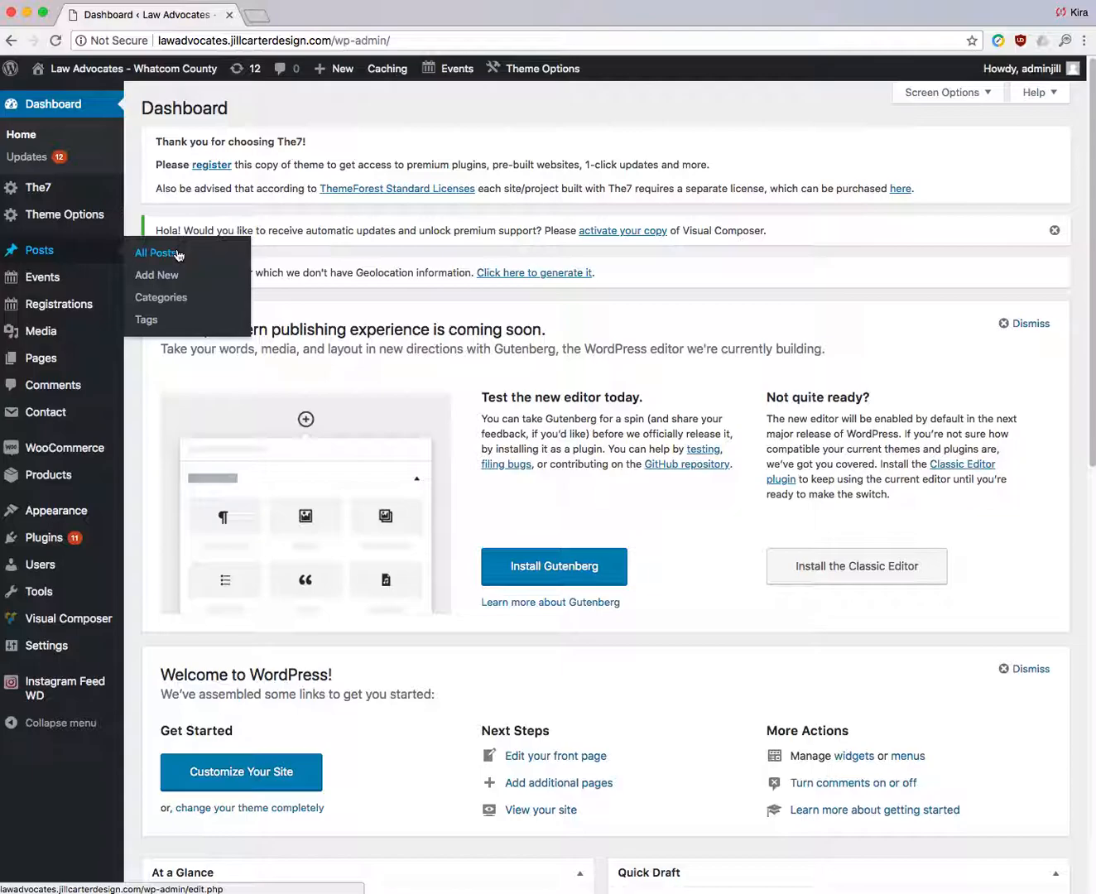
{"action": "left_click", "coordinate": [154, 283]}
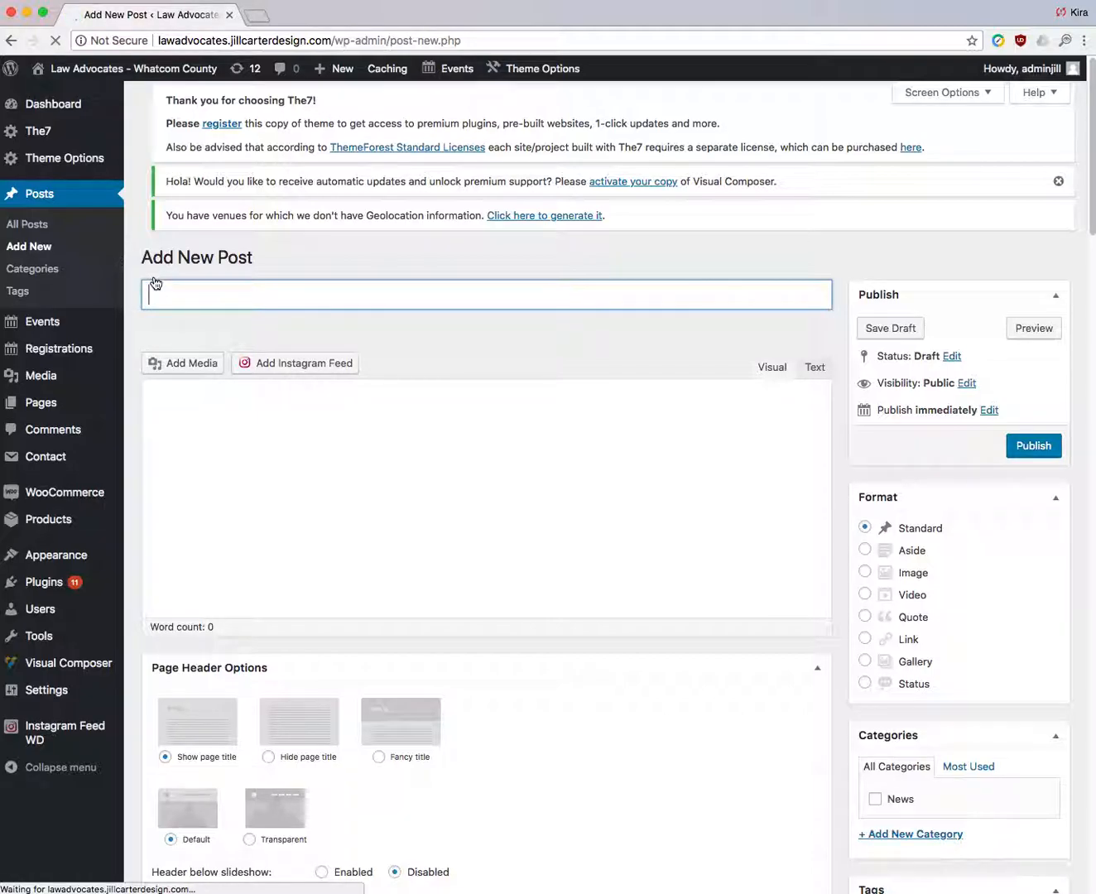
Assign the new post to the News category and title it "Test Post Title".
{"action": "scroll", "coordinate": [294, 391], "scroll_direction": "down", "scroll_amount": 3}
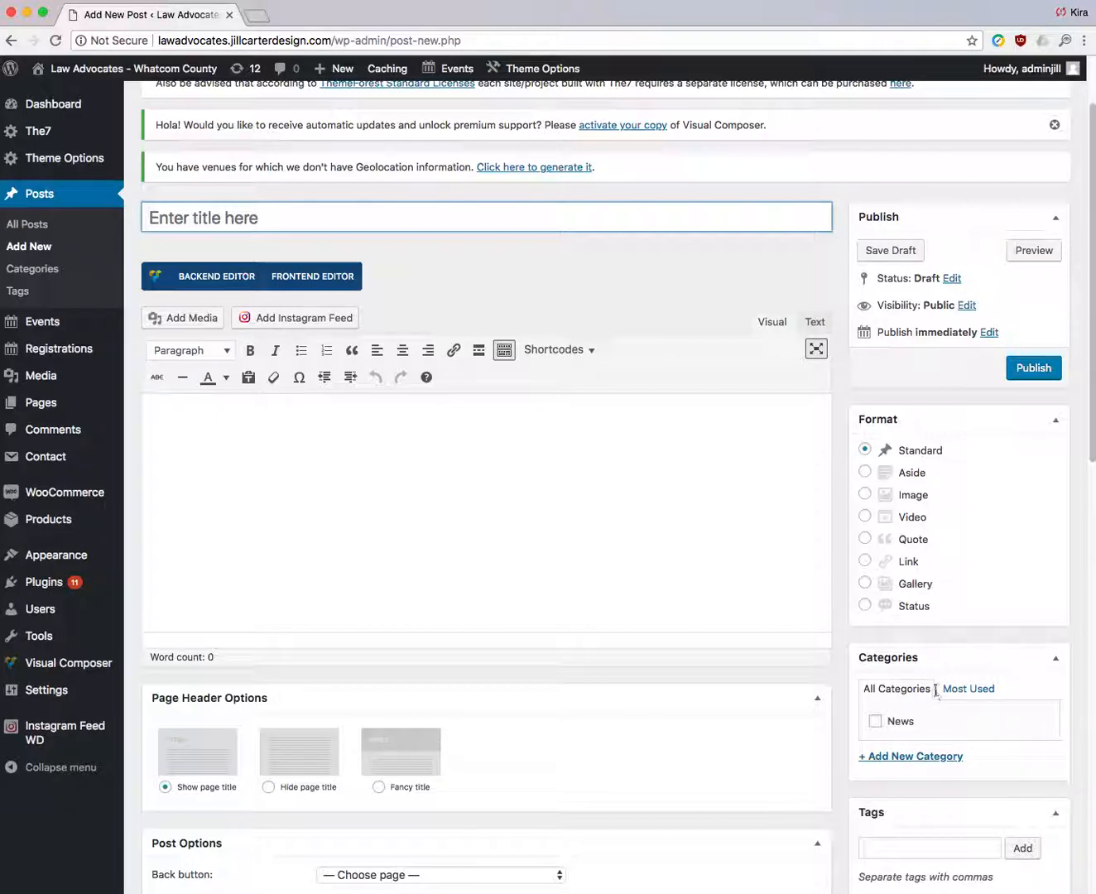
{"action": "left_click", "coordinate": [874, 721]}
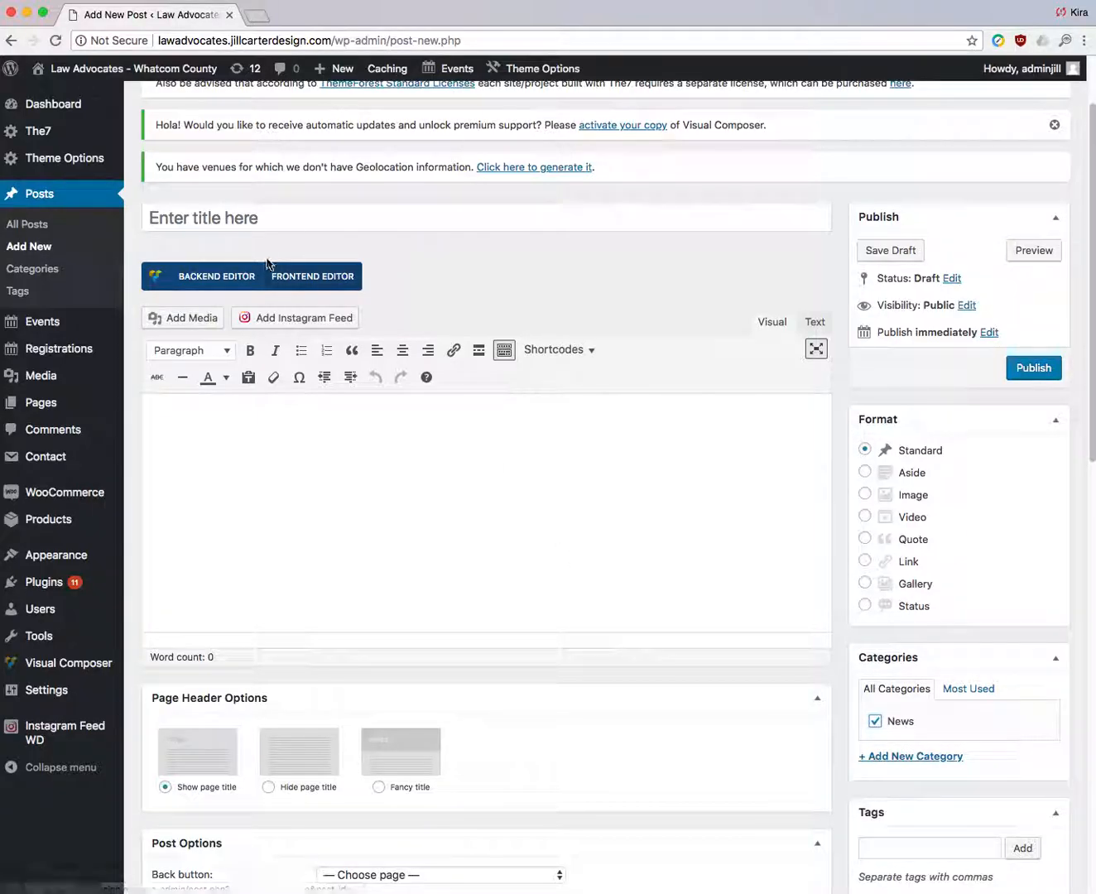
{"action": "left_click", "coordinate": [277, 217]}
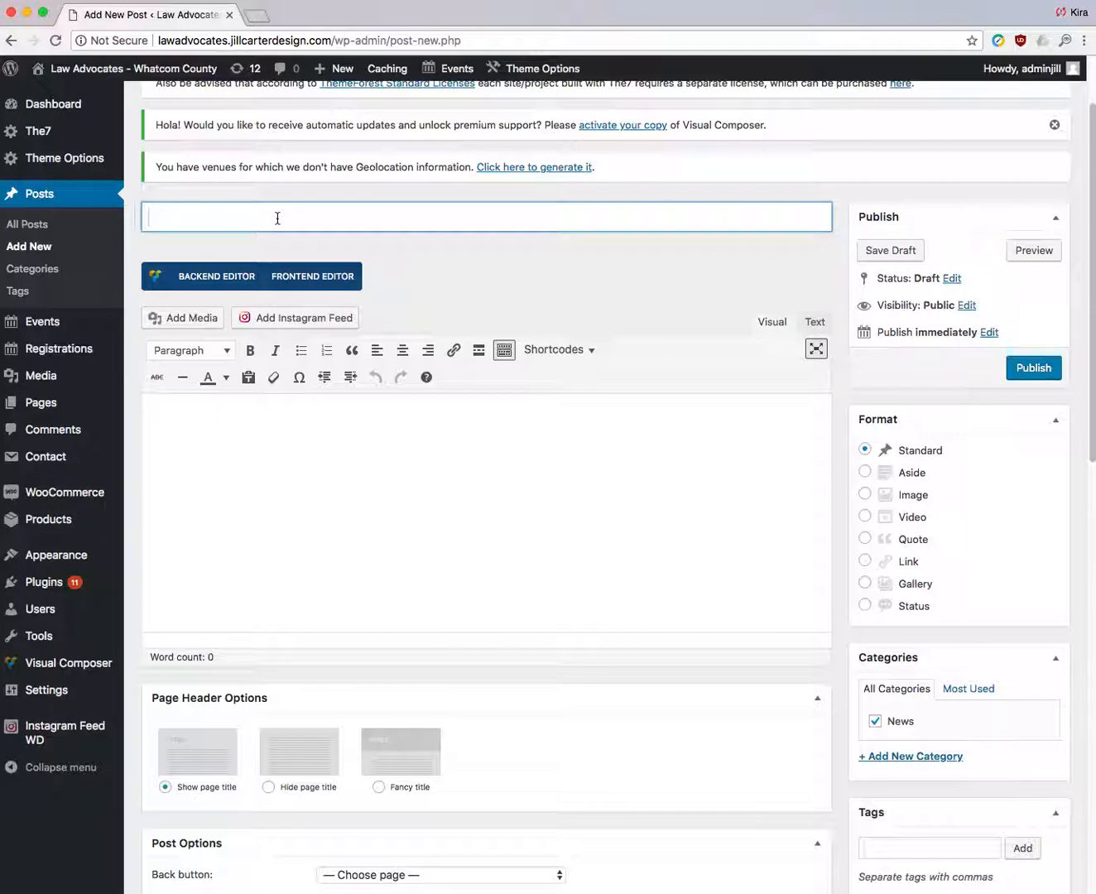
{"action": "type", "text": "Test Post Totle"}
{"action": "key", "text": "BackSpace"}
{"action": "key", "text": "BackSpace"}
{"action": "type", "text": "ie"}
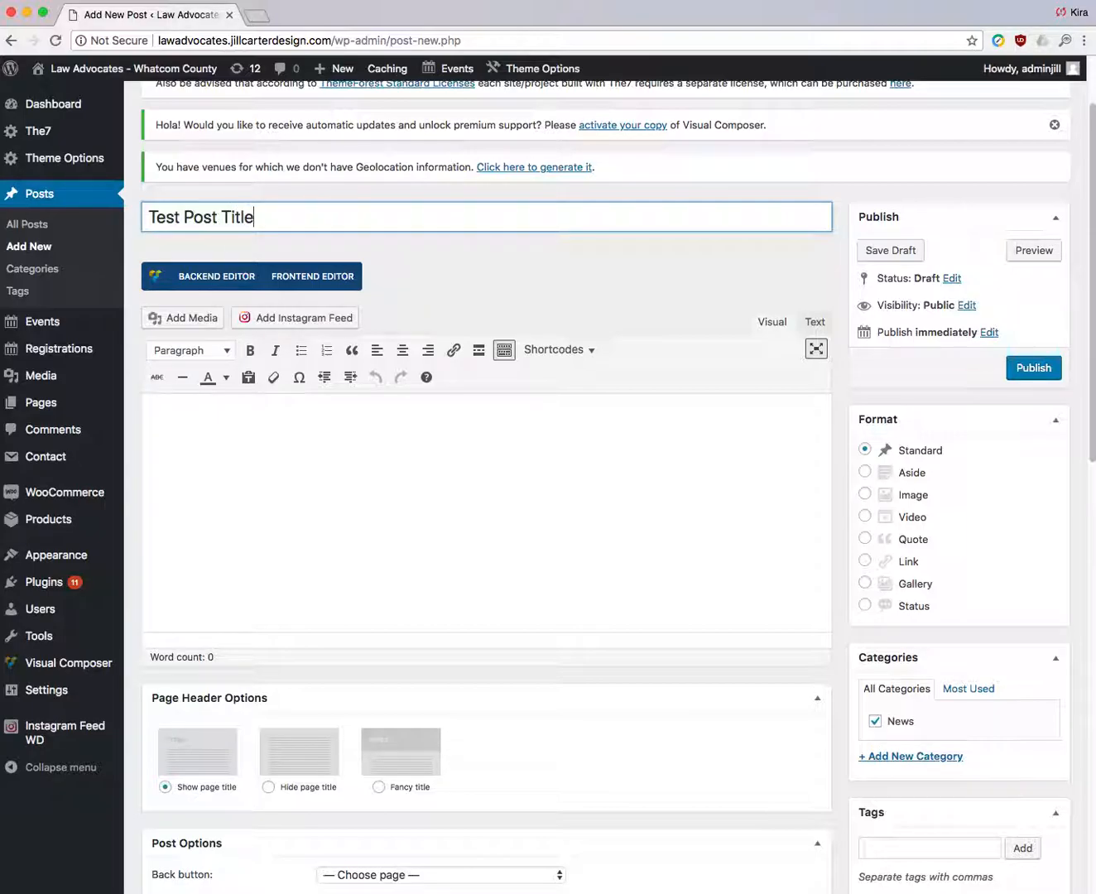
Switch the post to the Visual Composer backend editor and add a Single Image element, searching the elements for "image".
{"action": "scroll", "coordinate": [377, 476], "scroll_direction": "down", "scroll_amount": 1}
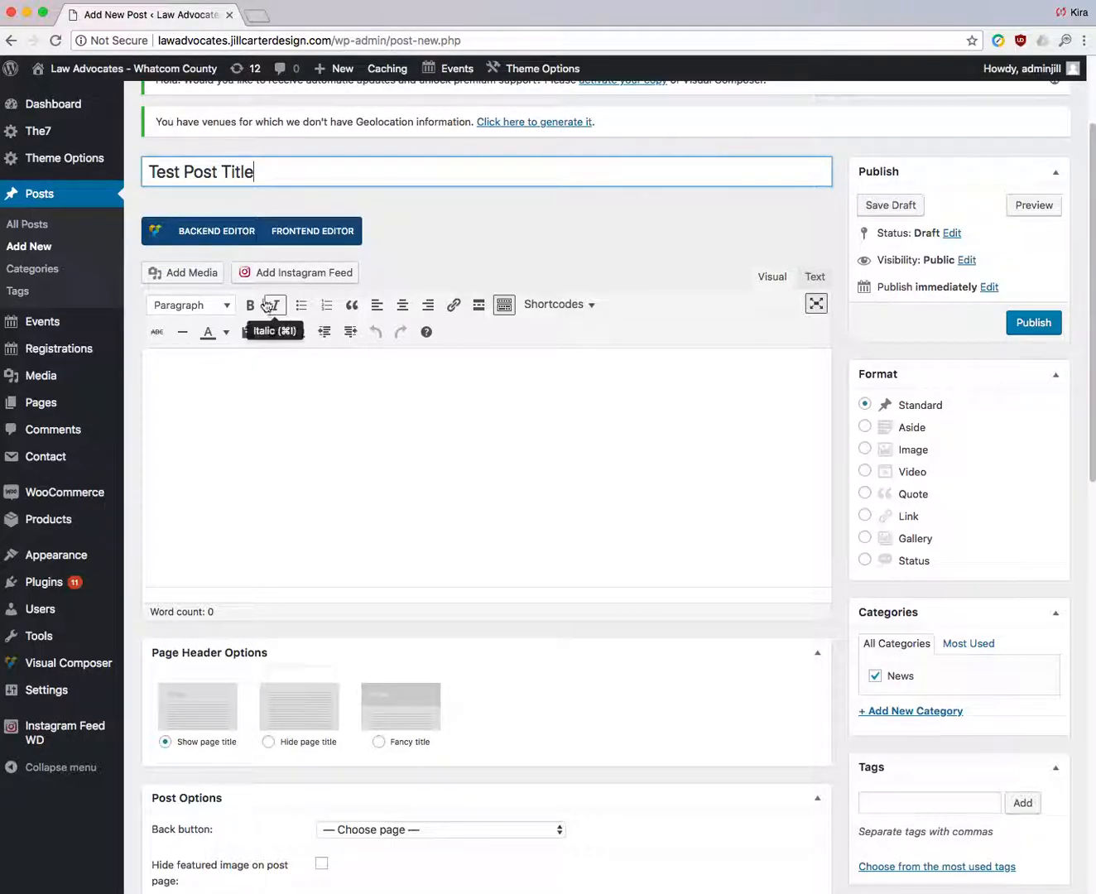
{"action": "left_click", "coordinate": [227, 236]}
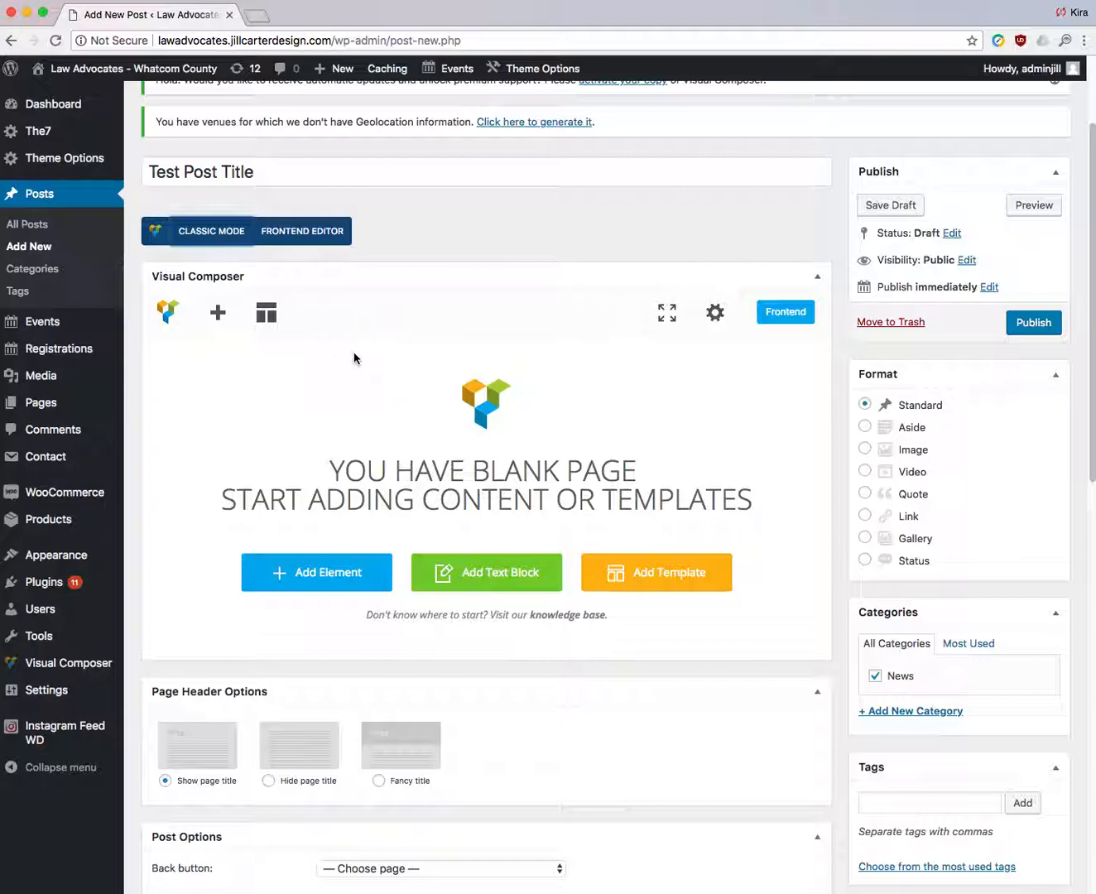
{"action": "left_click", "coordinate": [329, 577]}
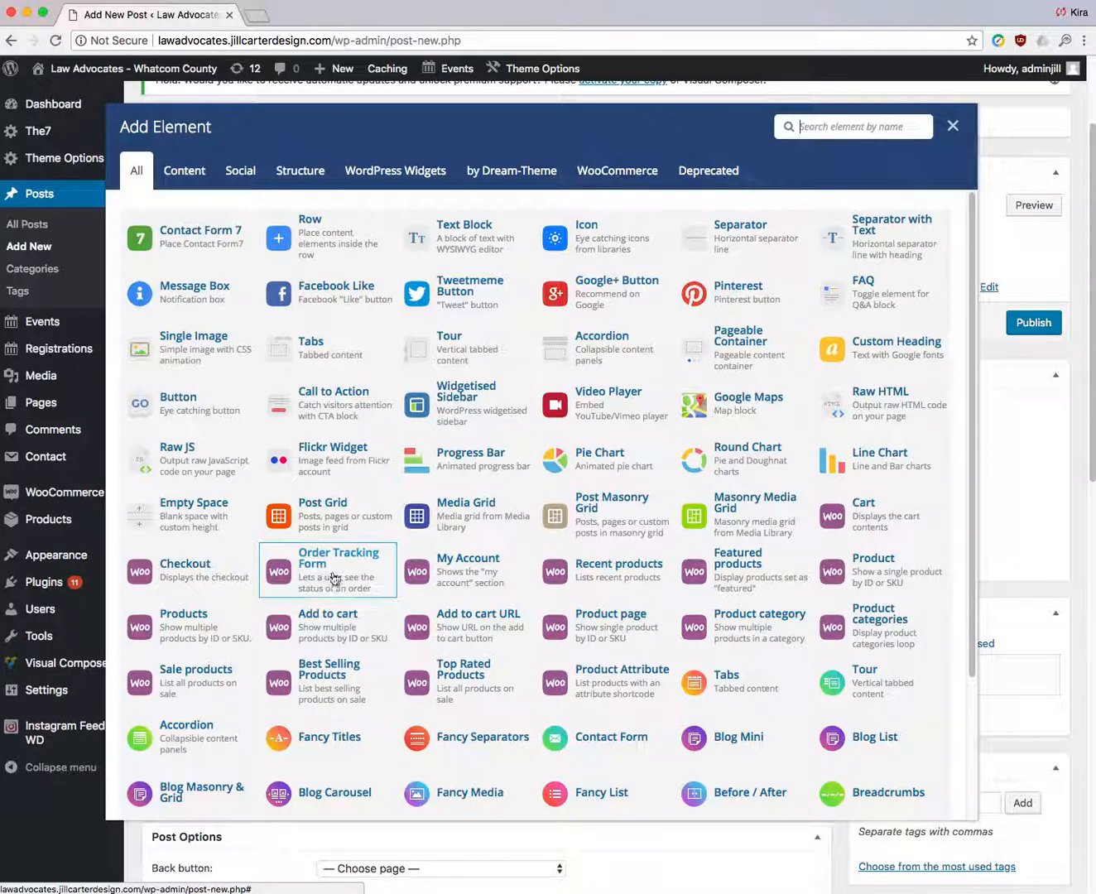
{"action": "type", "text": "image"}
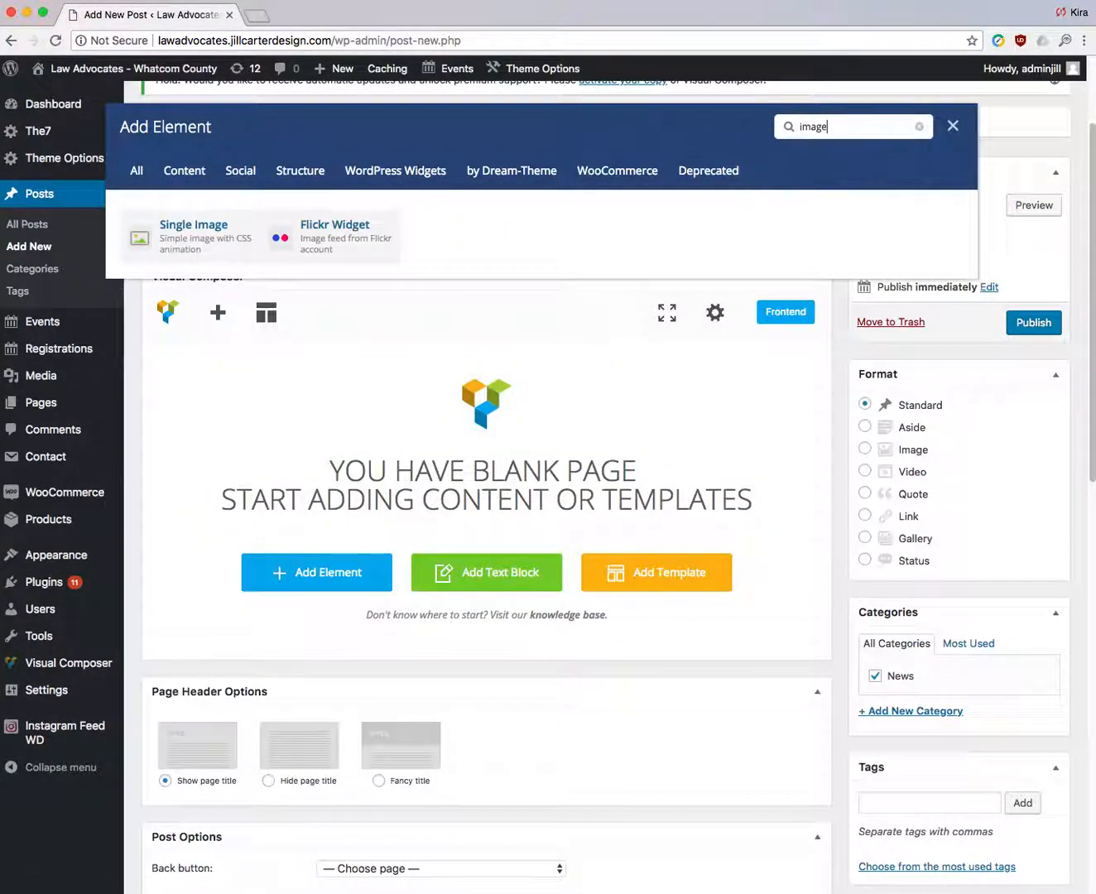
{"action": "left_click", "coordinate": [232, 228]}
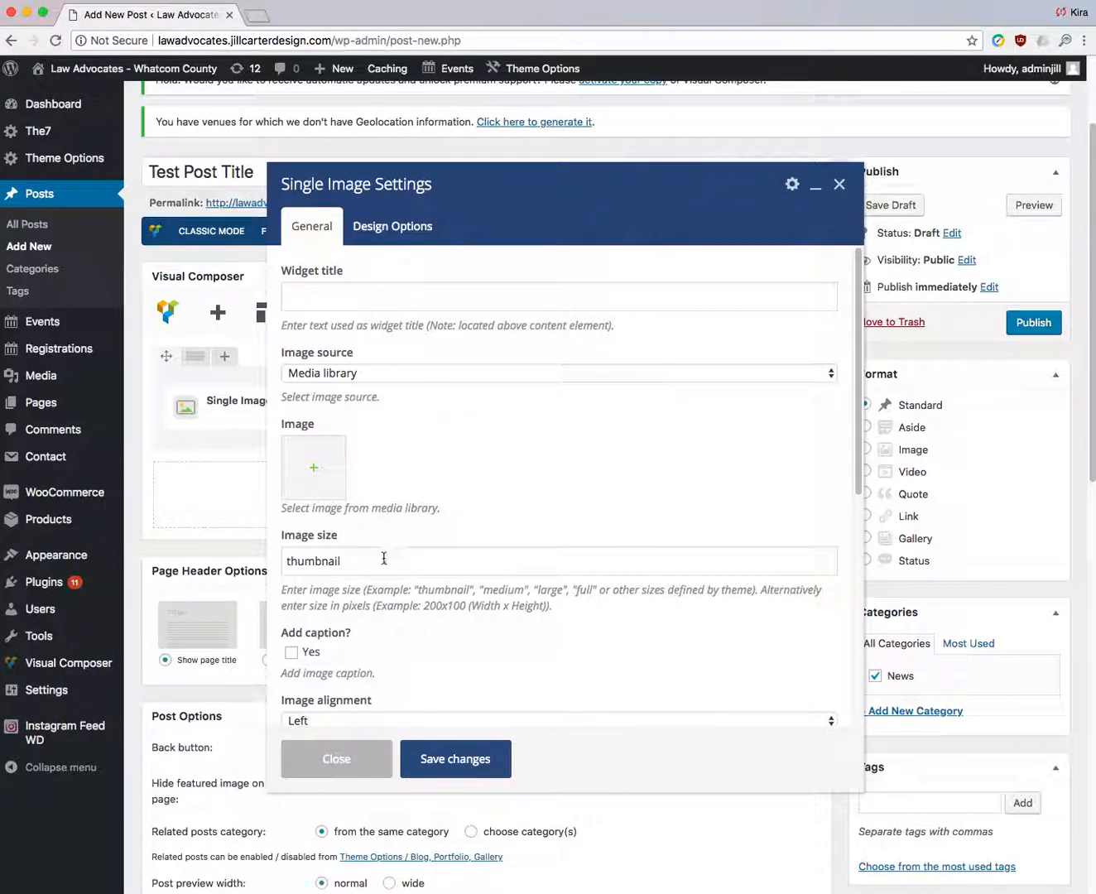
Set the image size to full and choose volunteer-cuties.jpg from the media library as the element's image.
{"action": "left_click_drag", "start_coordinate": [382, 561], "coordinate": [264, 561]}
{"action": "type", "text": "full"}
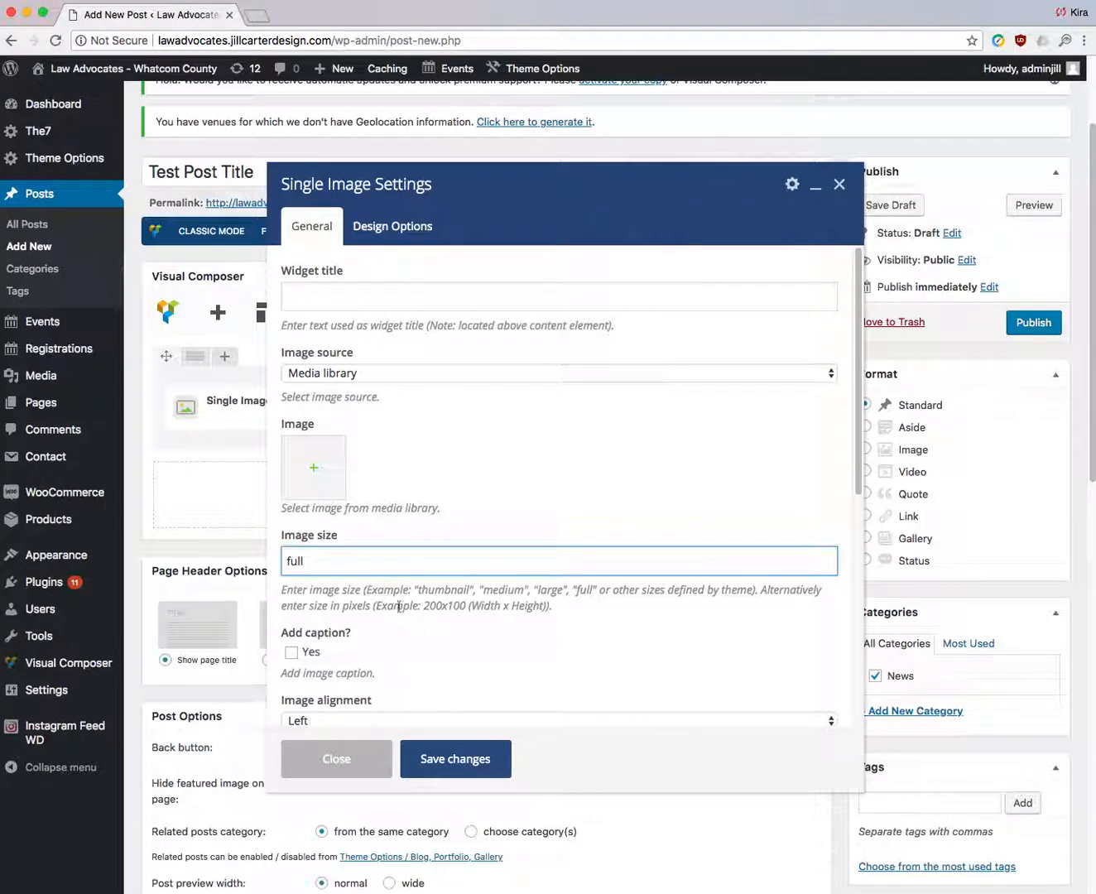
{"action": "left_click", "coordinate": [314, 470]}
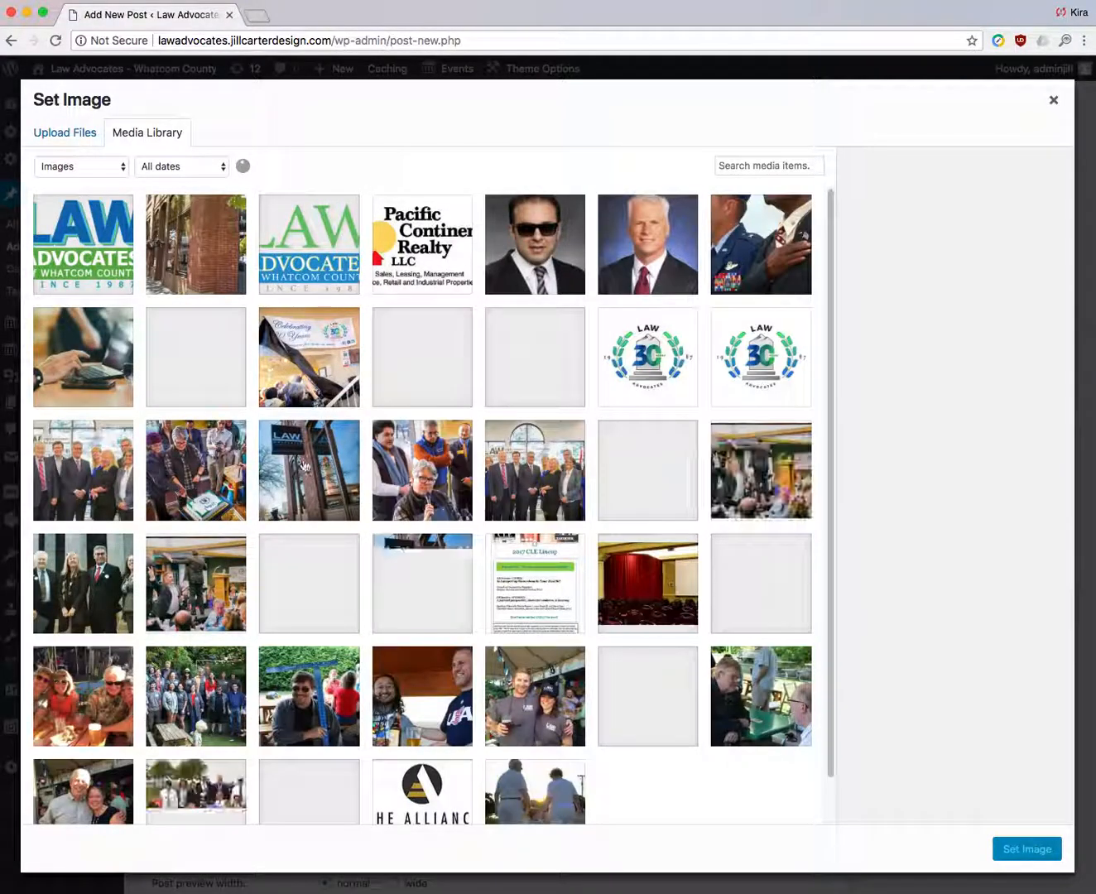
{"action": "left_click", "coordinate": [82, 700]}
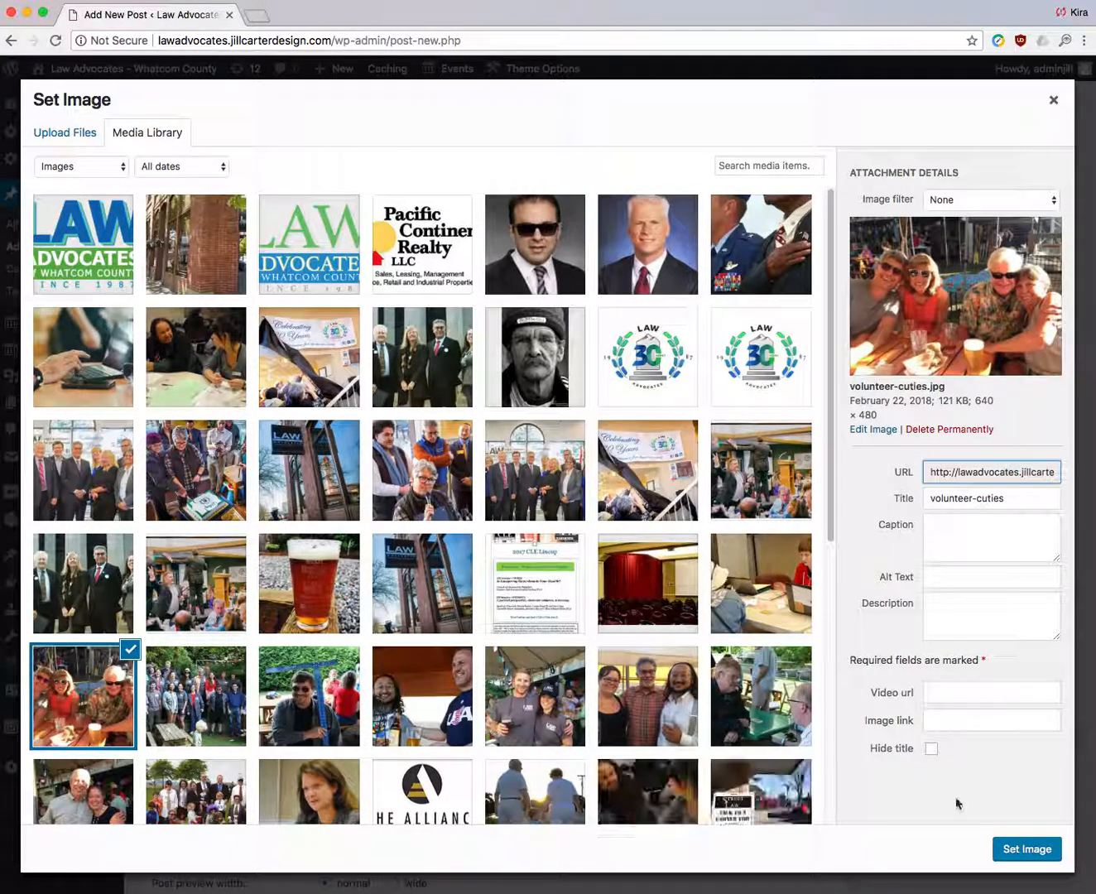
{"action": "left_click", "coordinate": [1050, 853]}
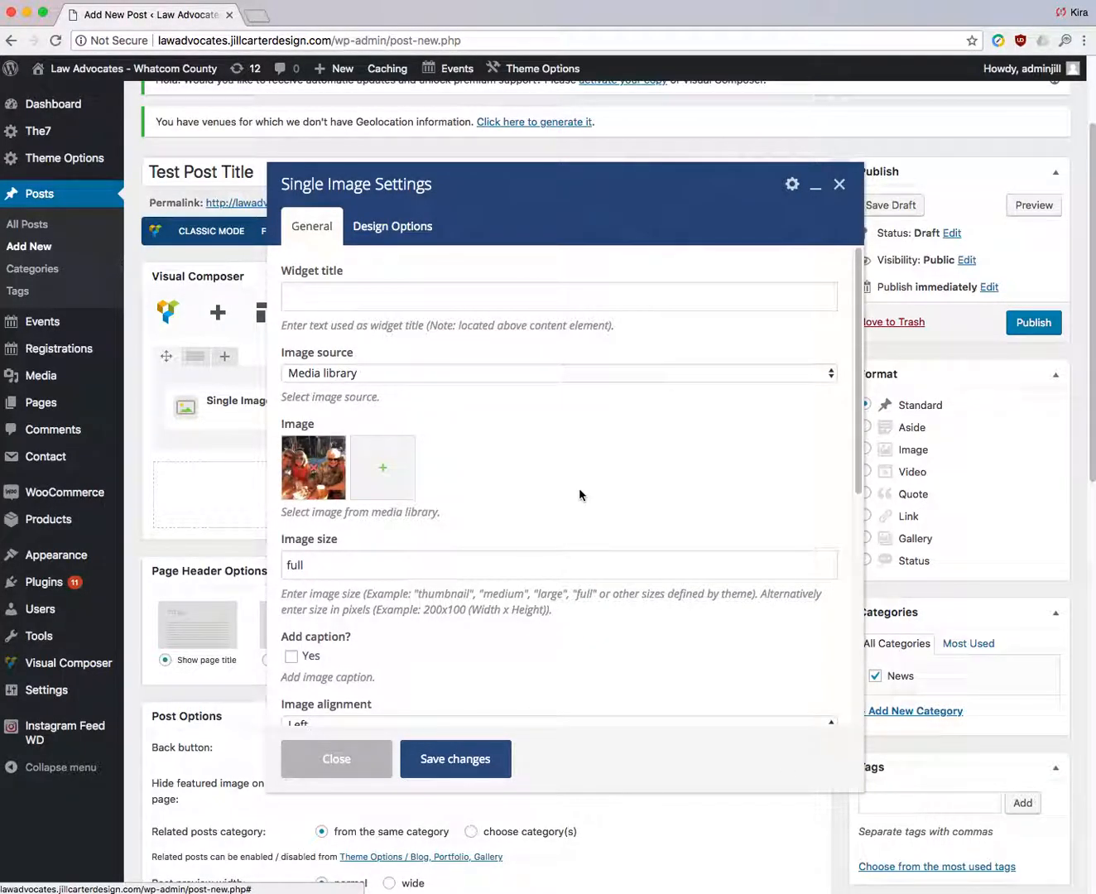
Set the image alignment to Center and the image style to Circle, and save the Single Image settings.
{"action": "scroll", "coordinate": [579, 487], "scroll_direction": "down", "scroll_amount": 2}
{"action": "scroll", "coordinate": [576, 489], "scroll_direction": "down", "scroll_amount": 2}
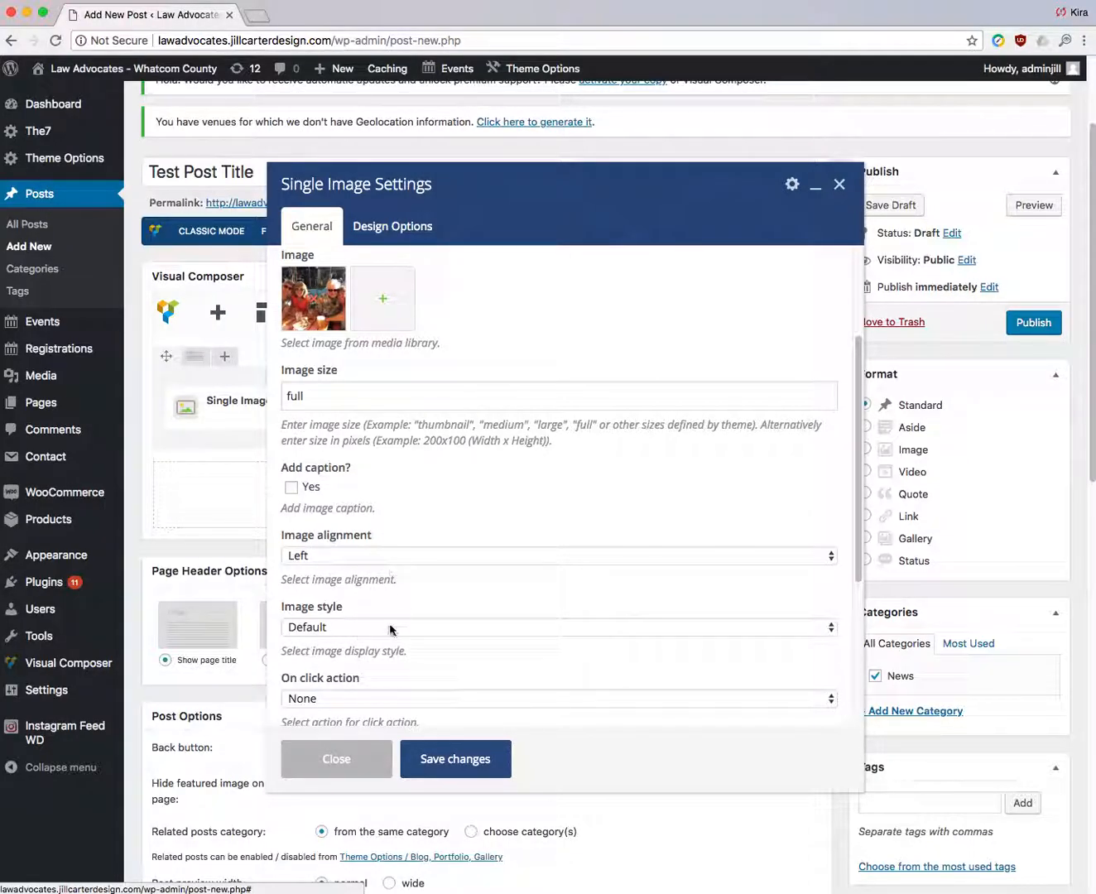
{"action": "left_click", "coordinate": [431, 560]}
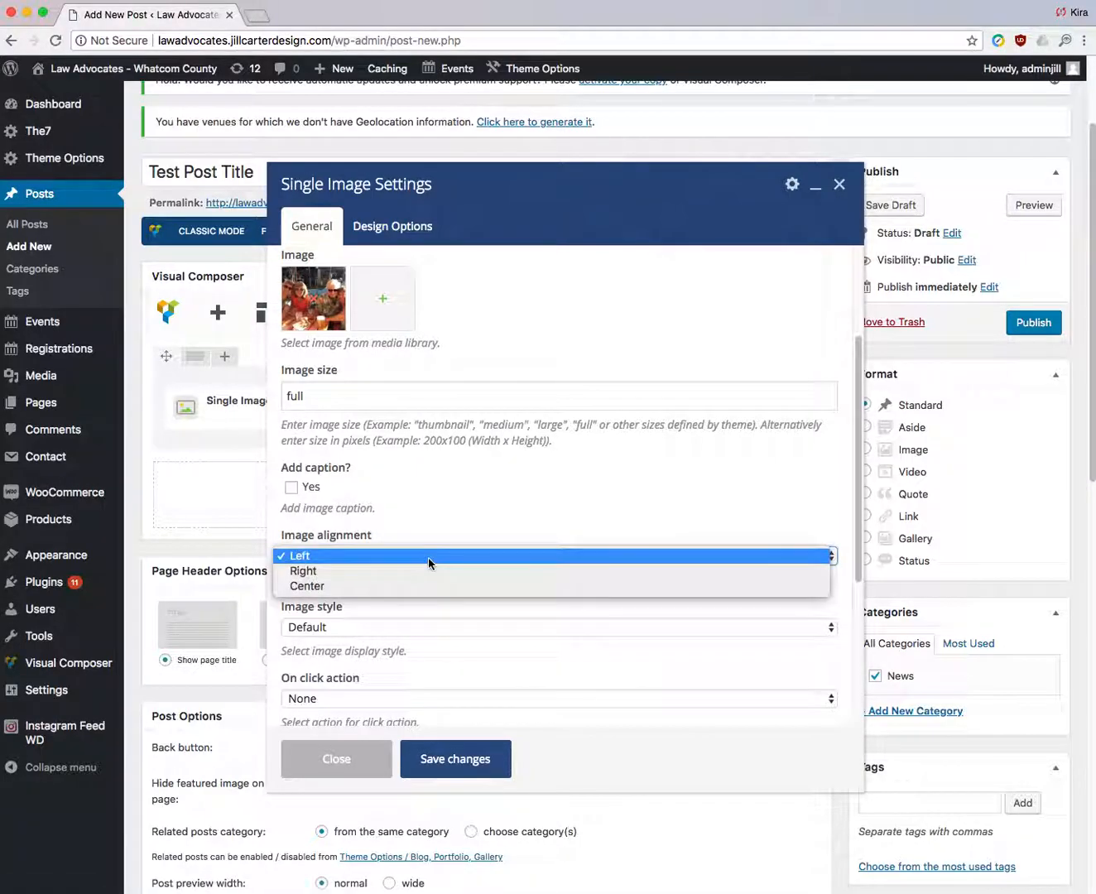
{"action": "left_click", "coordinate": [424, 586]}
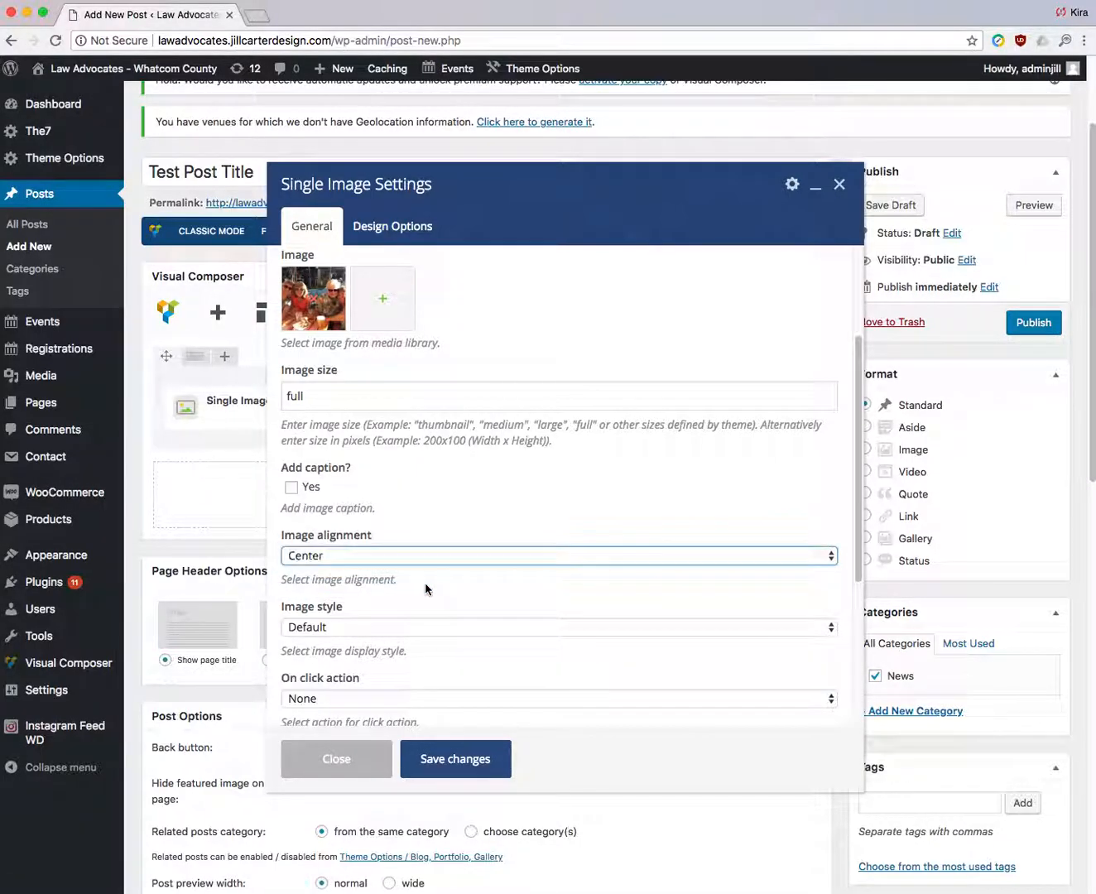
{"action": "scroll", "coordinate": [425, 582], "scroll_direction": "down", "scroll_amount": 1}
{"action": "left_click", "coordinate": [417, 575]}
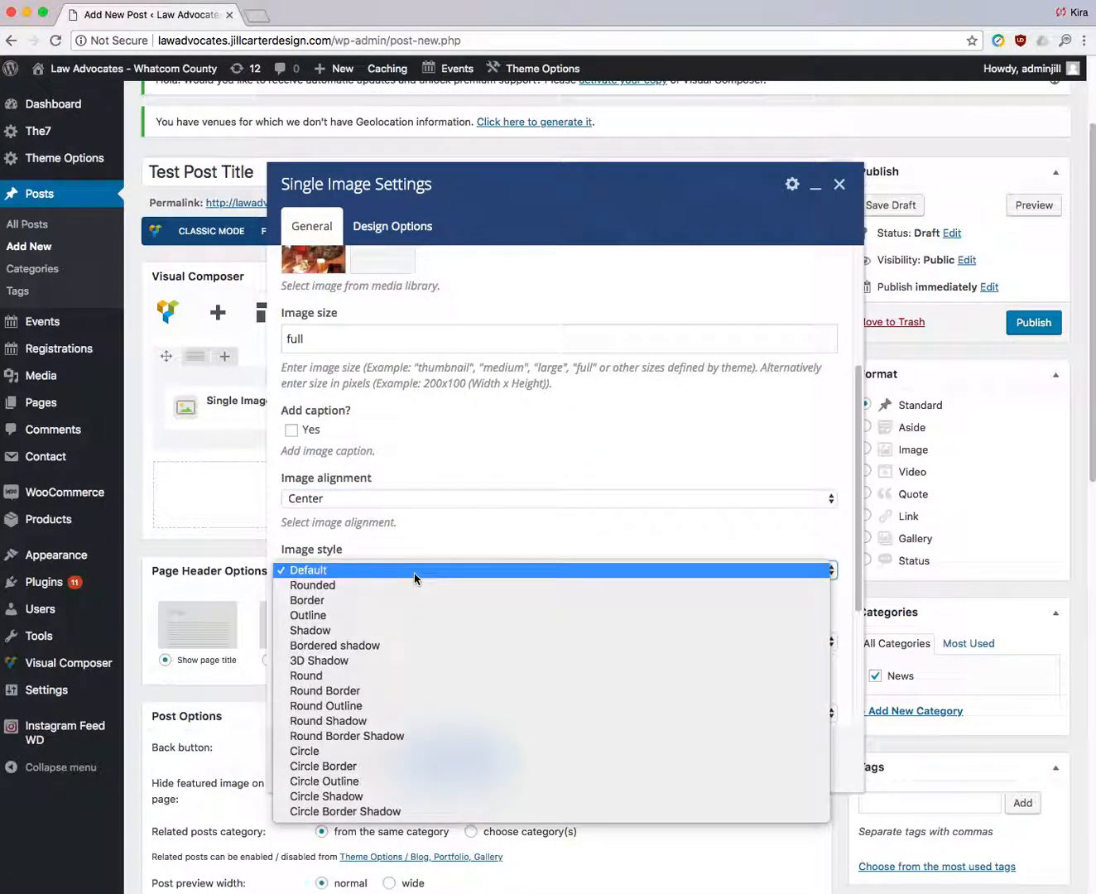
{"action": "left_click", "coordinate": [423, 751]}
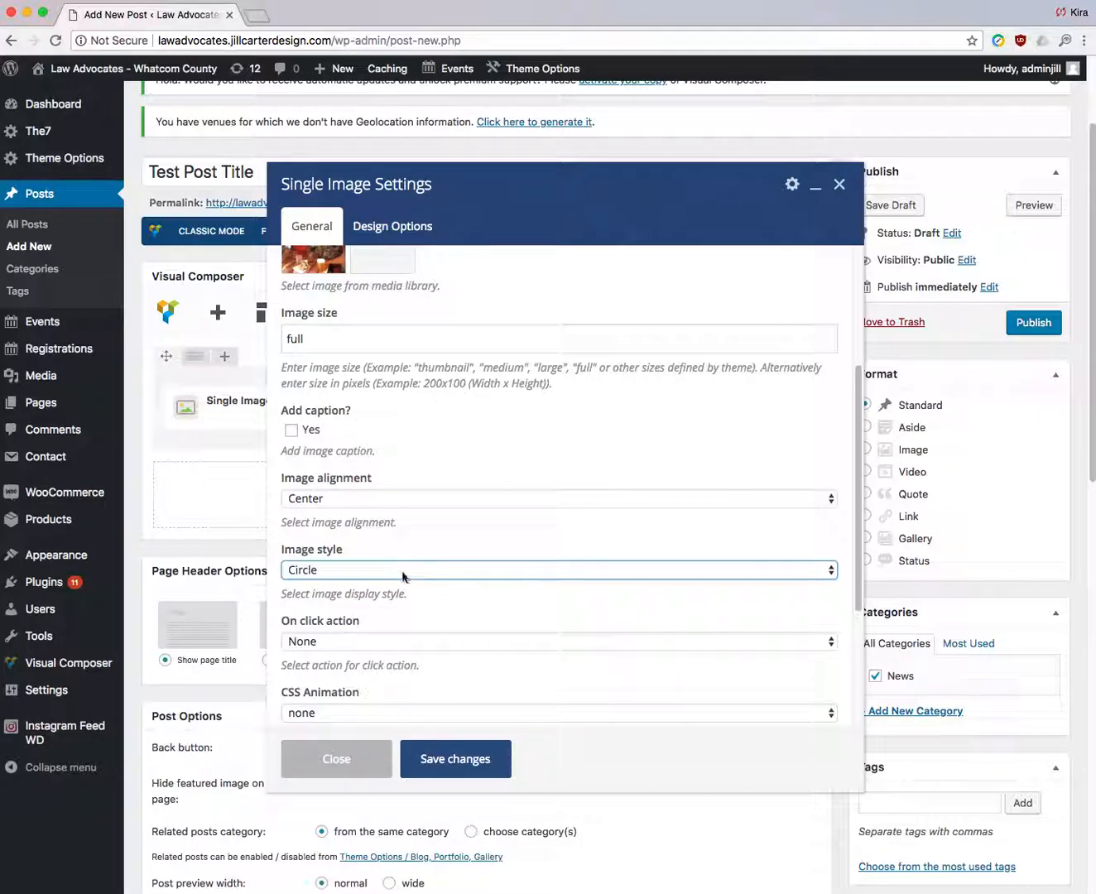
{"action": "left_click", "coordinate": [468, 762]}
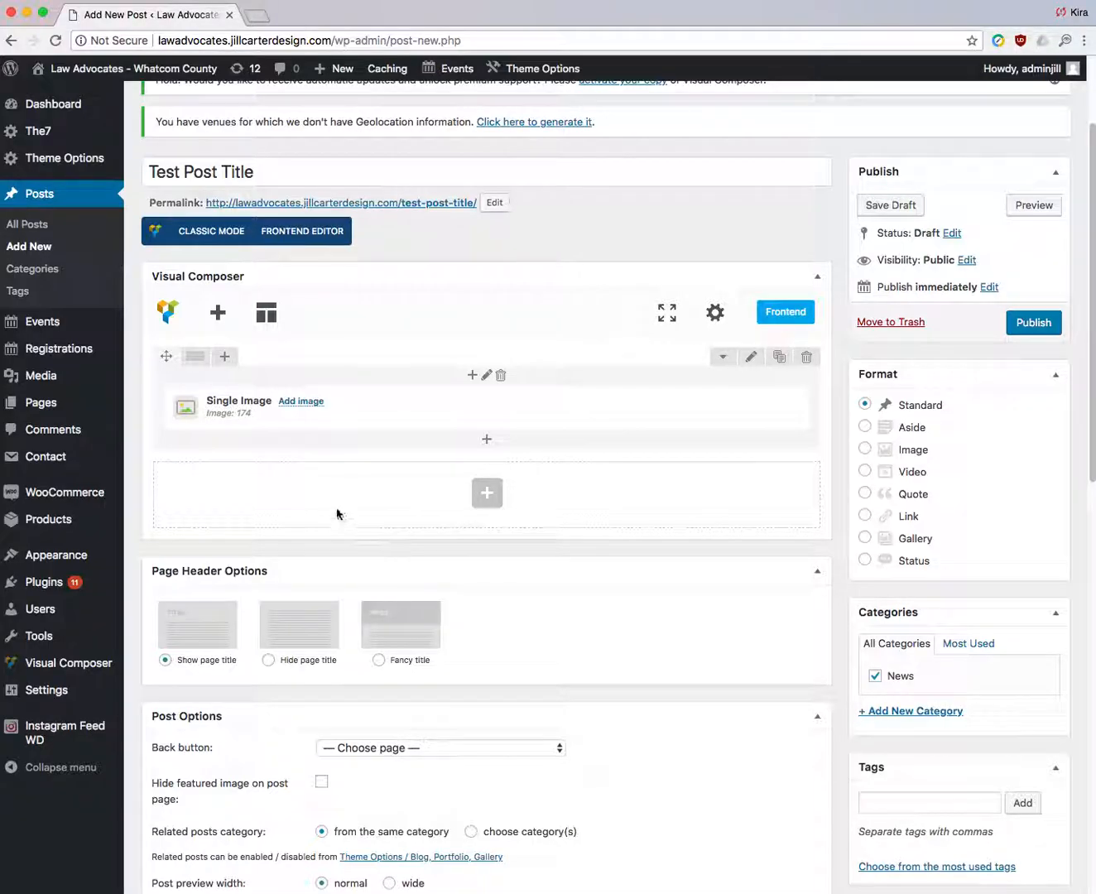
Split the row into three equal columns and place copies of the Single Image element in the second and third columns.
{"action": "mouse_move", "coordinate": [200, 363]}
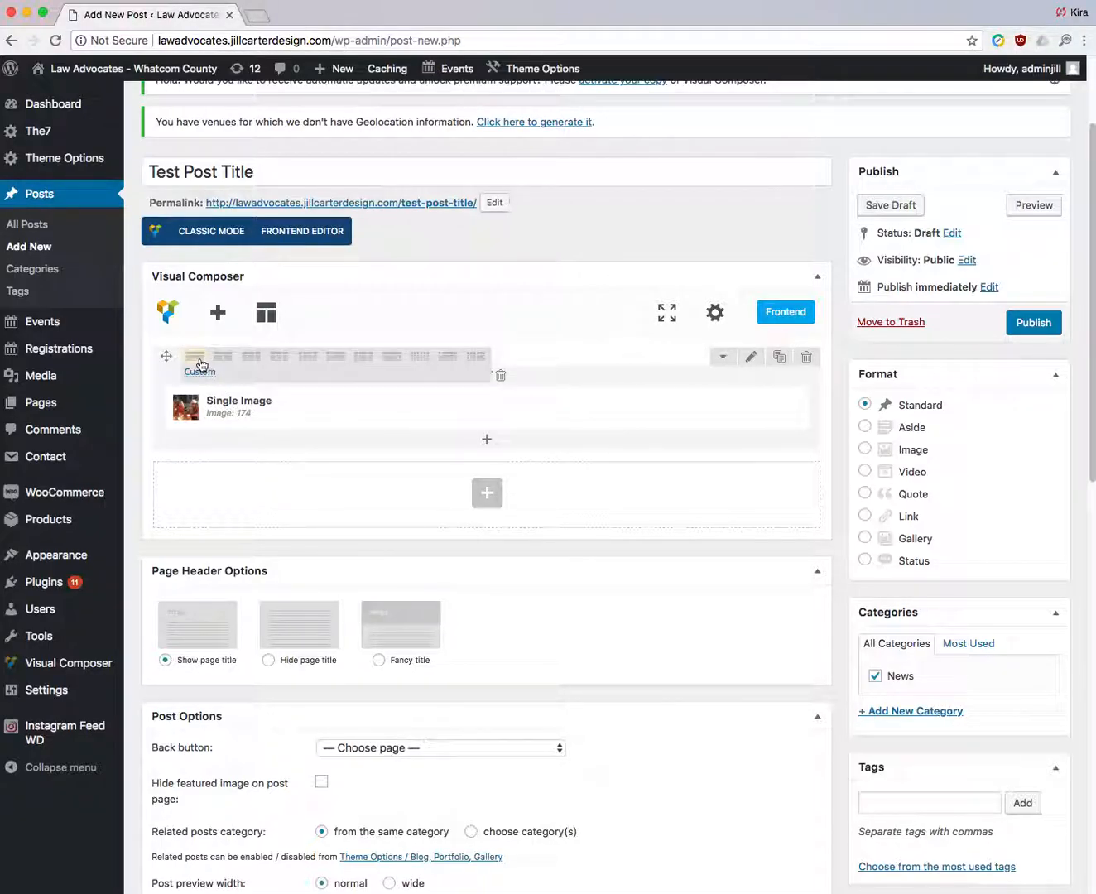
{"action": "left_click", "coordinate": [279, 357]}
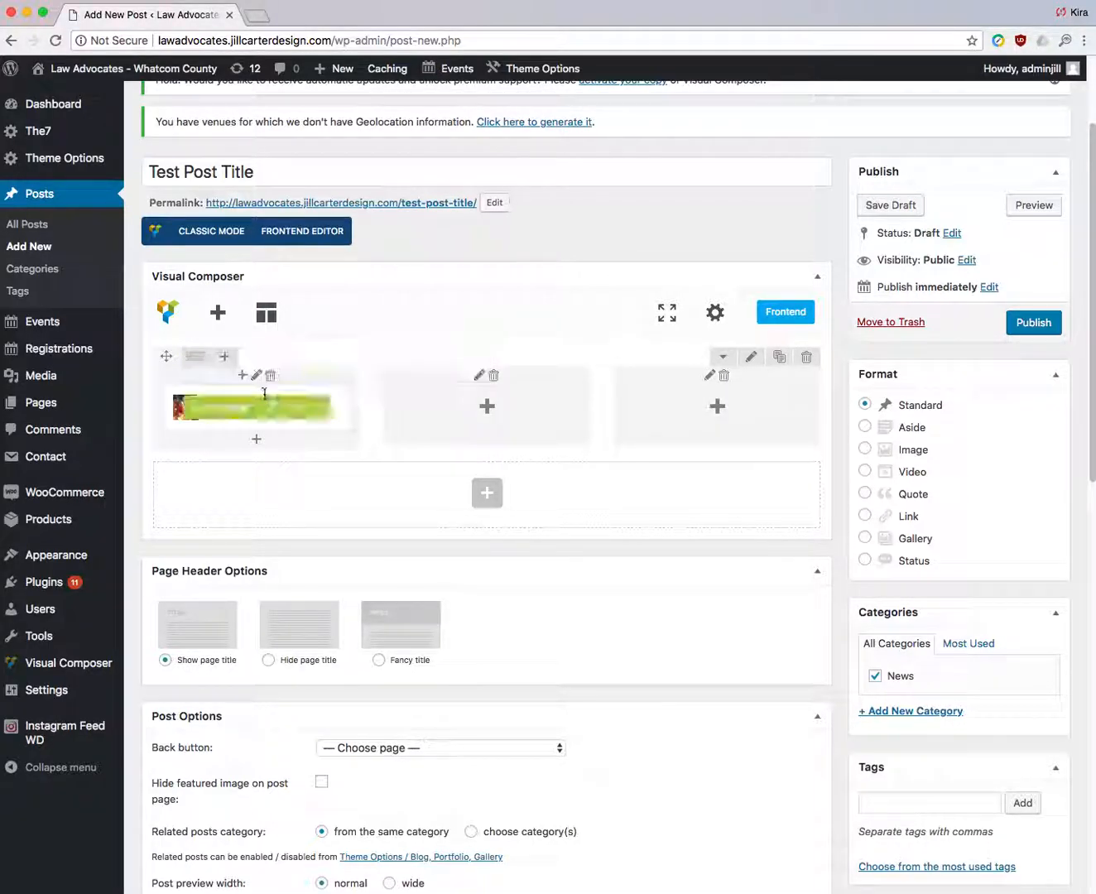
{"action": "left_click_drag", "start_coordinate": [275, 408], "coordinate": [531, 413]}
{"action": "left_click_drag", "start_coordinate": [418, 452], "coordinate": [646, 413]}
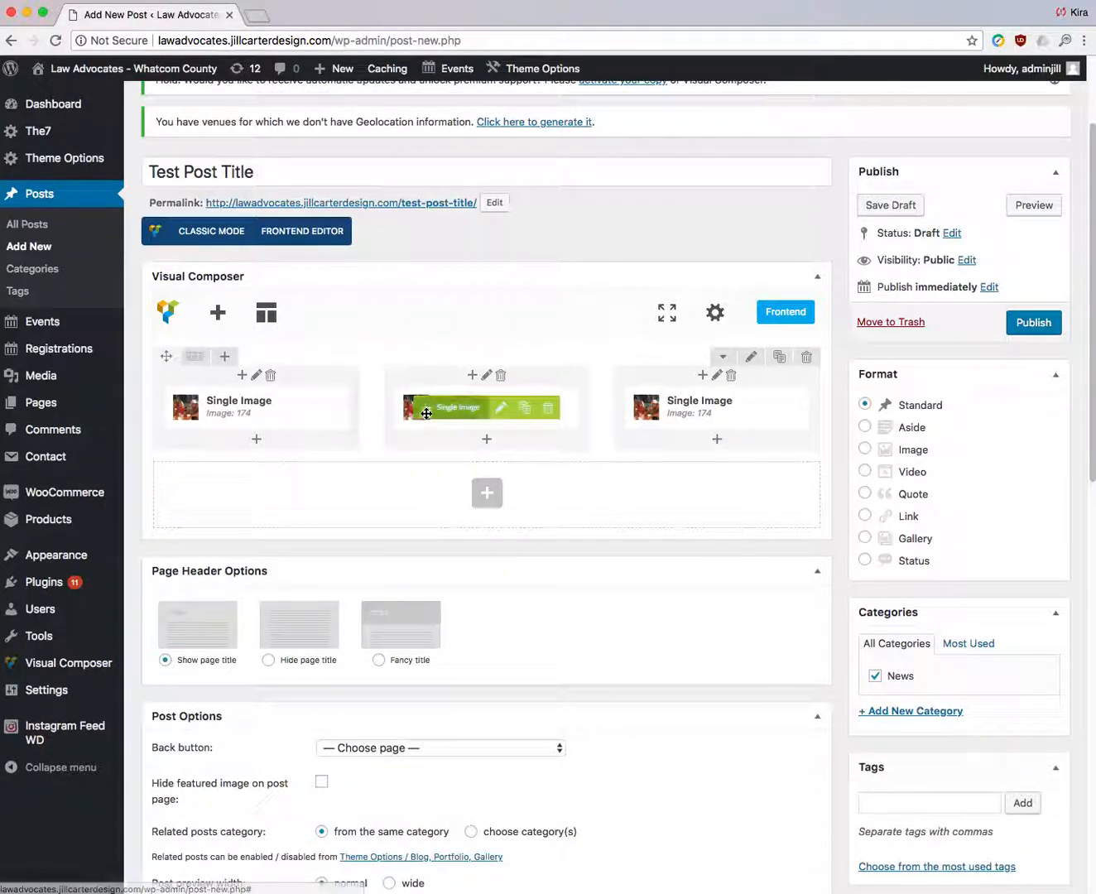
Replace the middle column's image with the media library photo of the two volunteers in dark LAW shirts, and save the settings.
{"action": "mouse_move", "coordinate": [547, 414]}
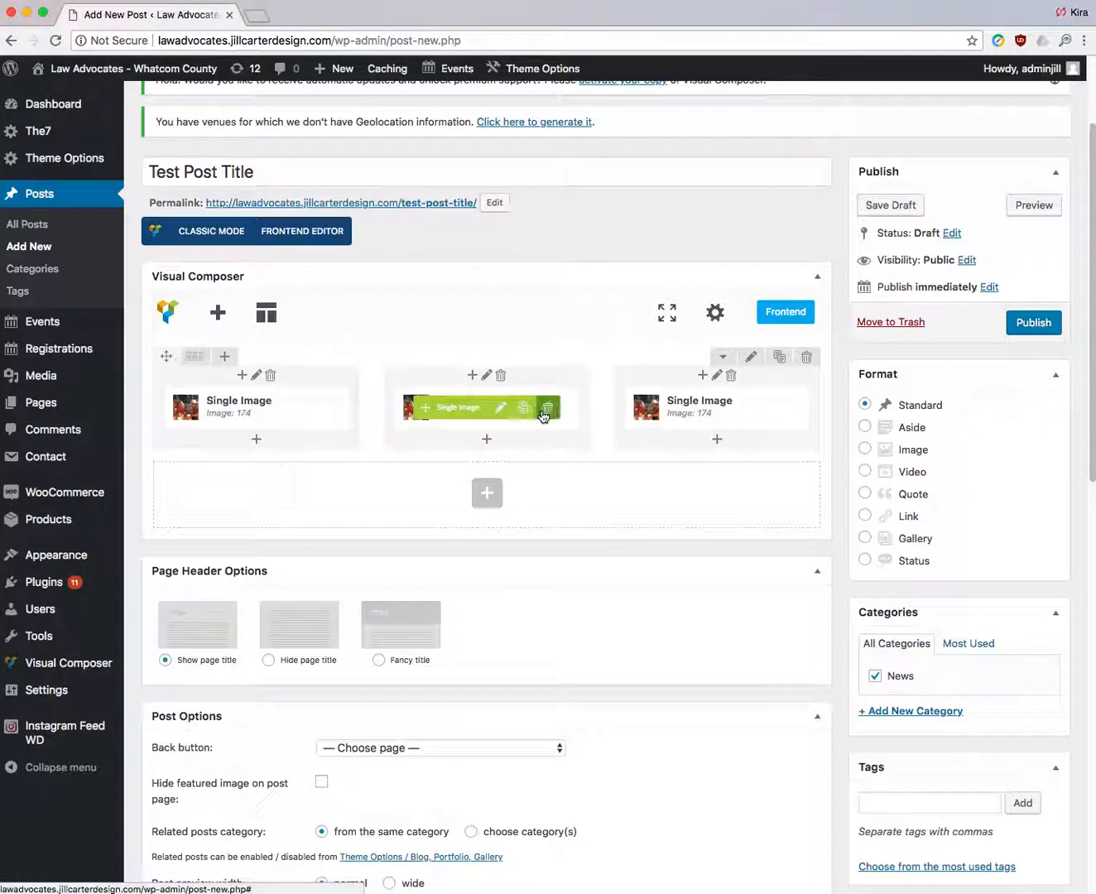
{"action": "left_click", "coordinate": [501, 408]}
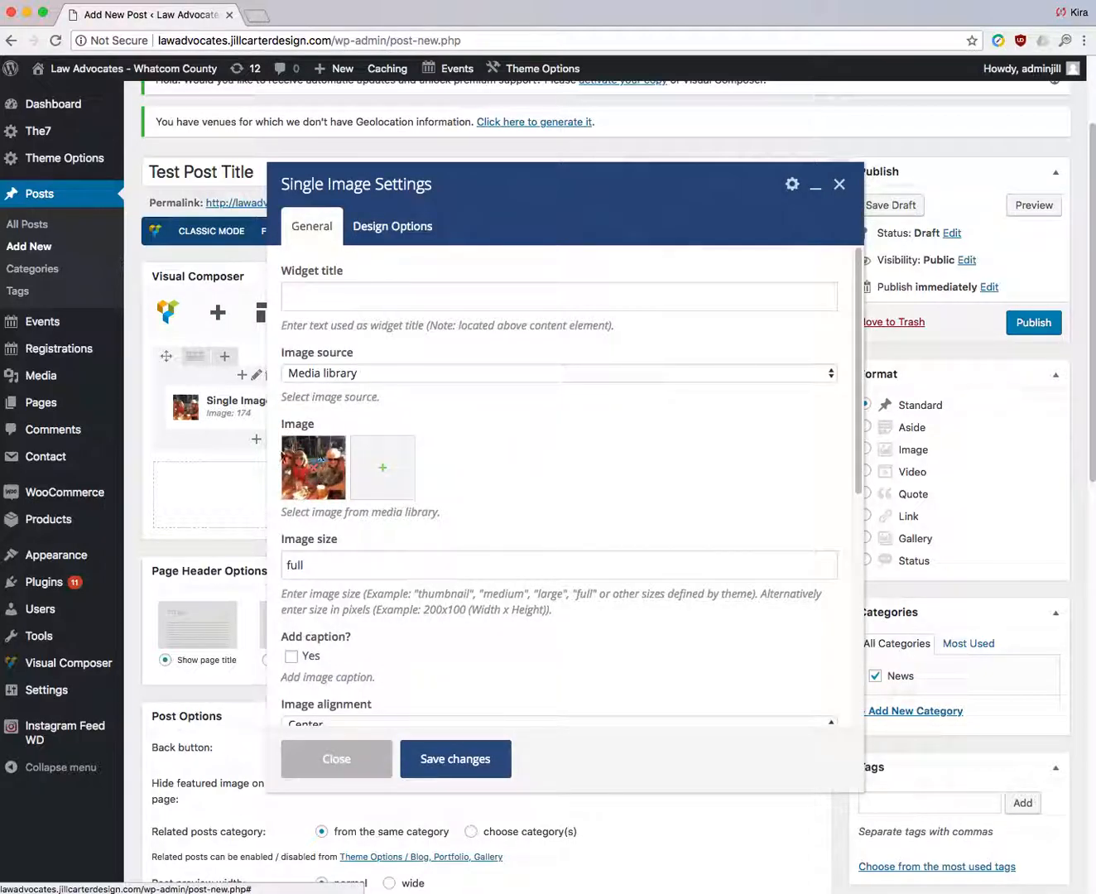
{"action": "left_click", "coordinate": [384, 467]}
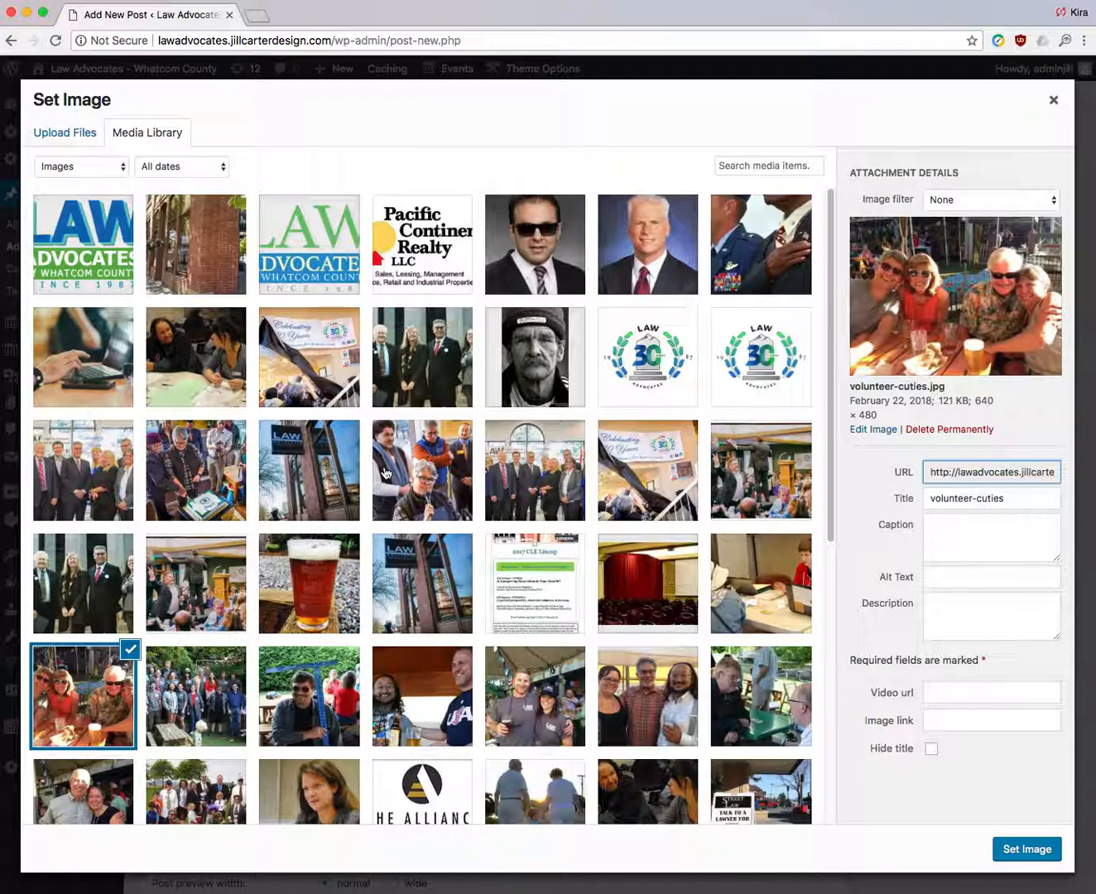
{"action": "left_click", "coordinate": [536, 708]}
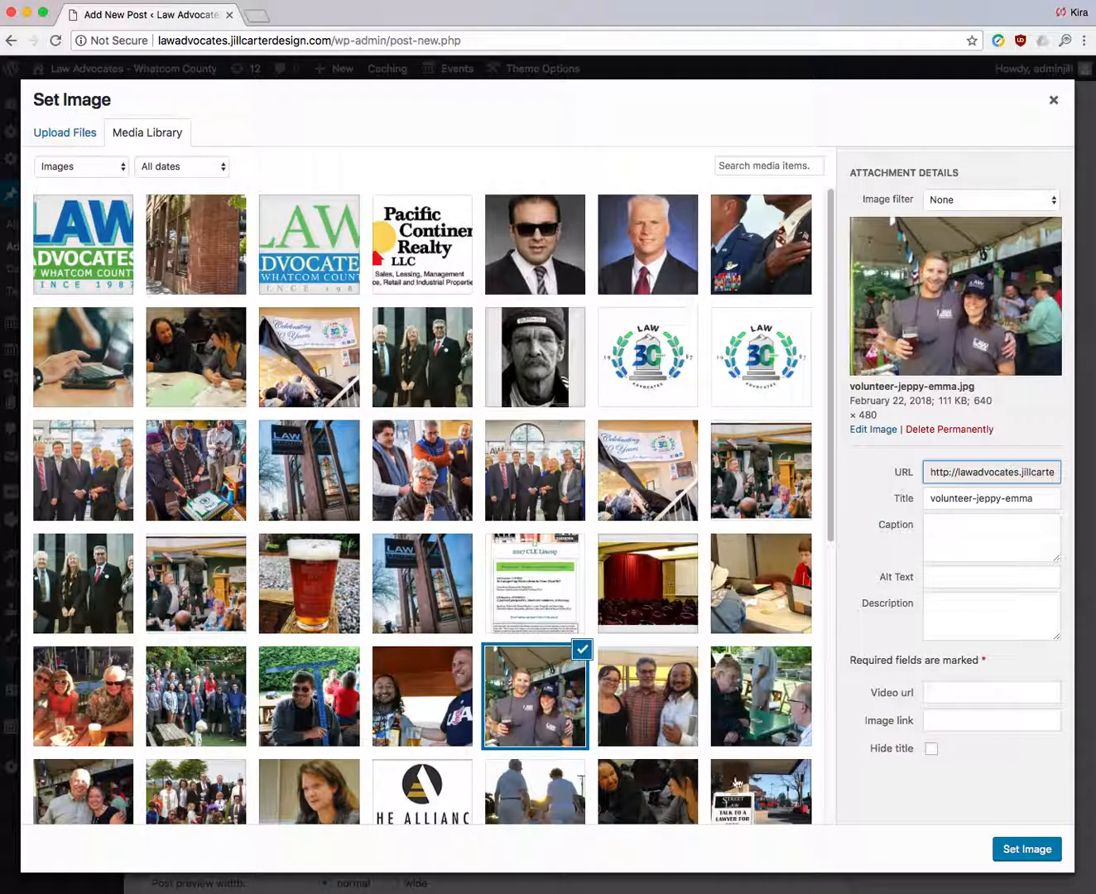
{"action": "left_click", "coordinate": [1035, 849]}
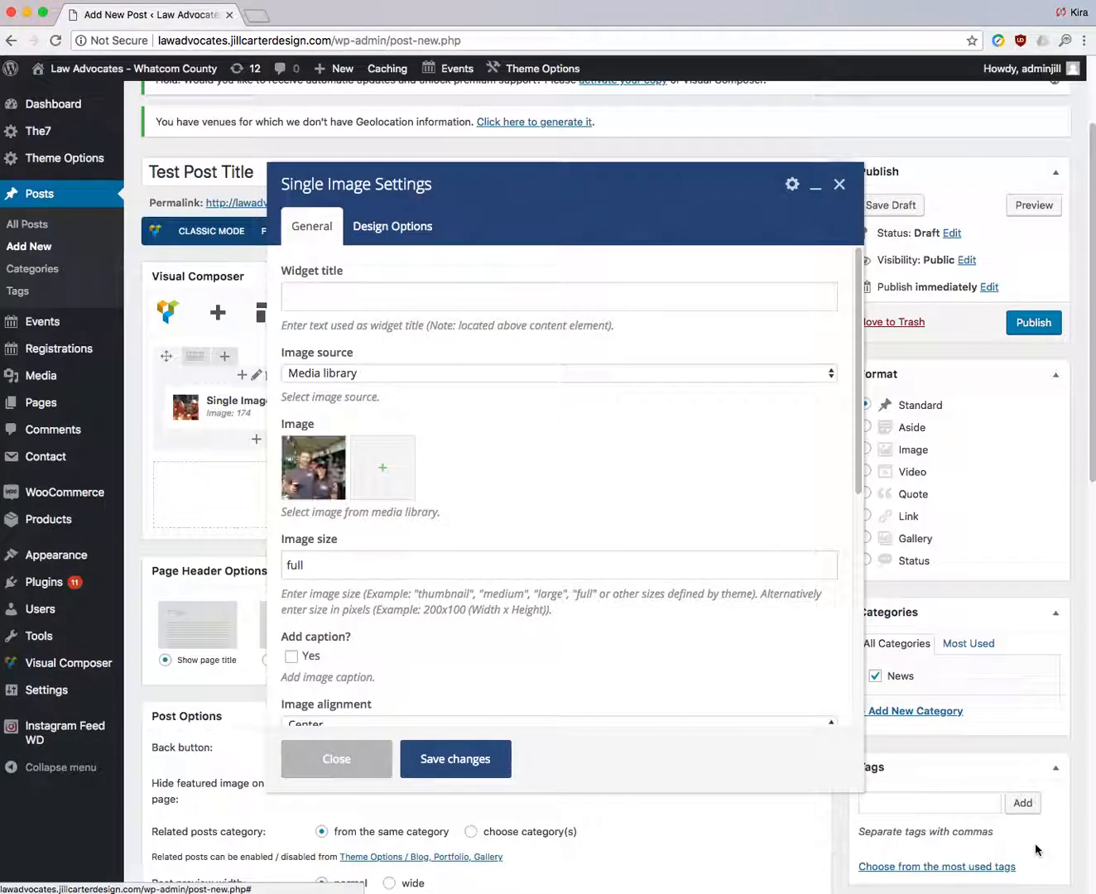
{"action": "left_click", "coordinate": [476, 765]}
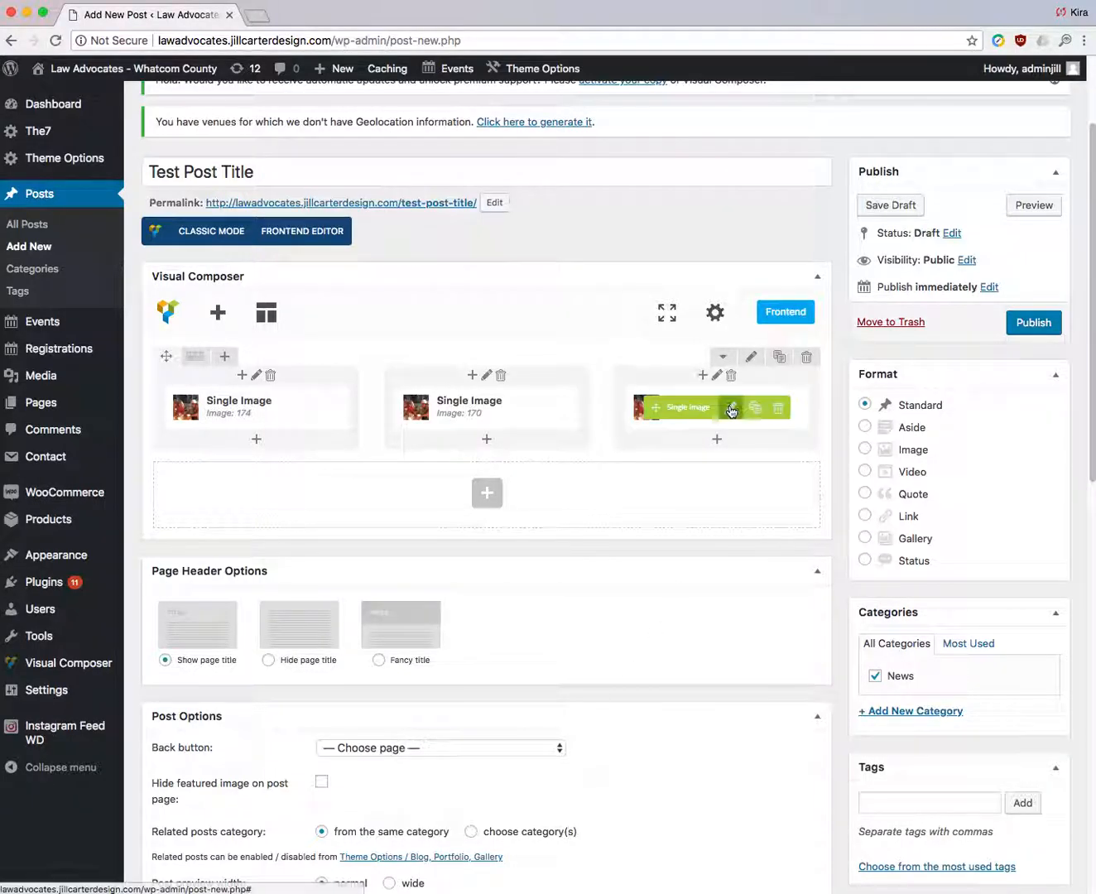
Replace the third column's image with volunteer-group-shot.jpg from the media library, and save the Single Image settings.
{"action": "left_click", "coordinate": [727, 406]}
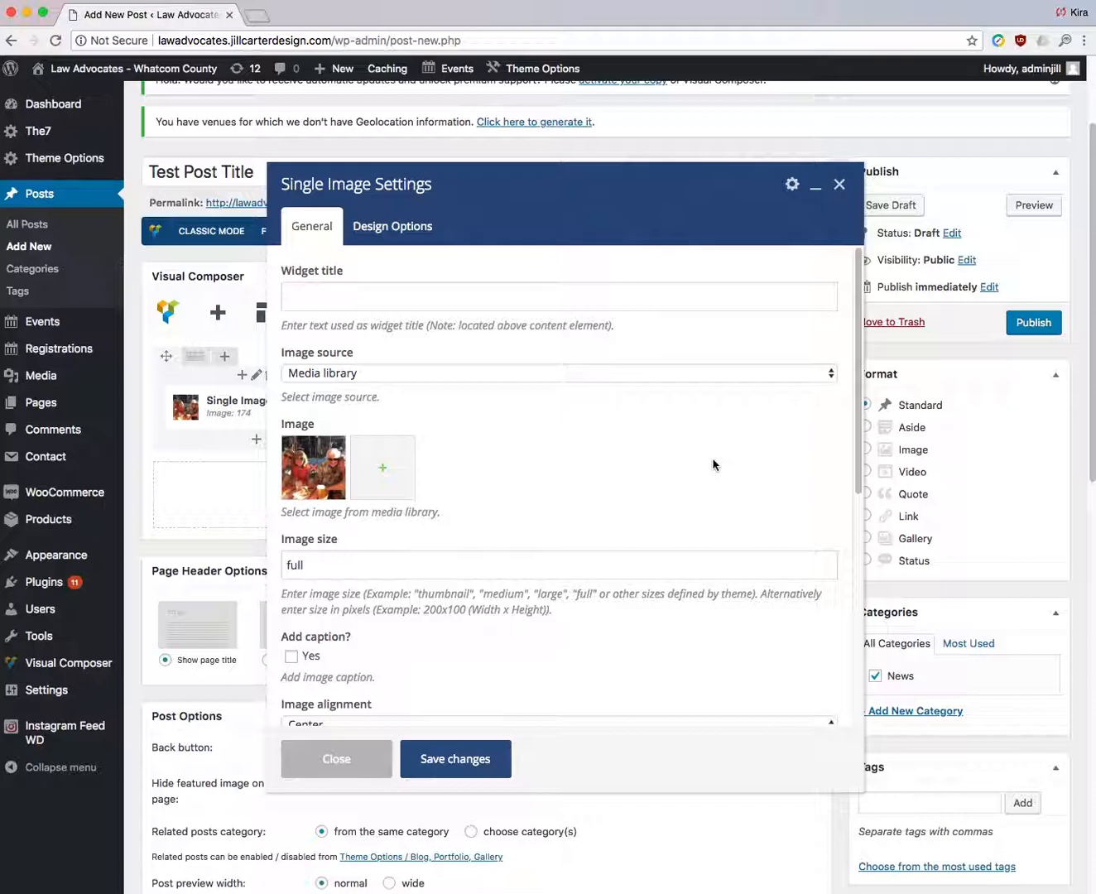
{"action": "left_click", "coordinate": [384, 473]}
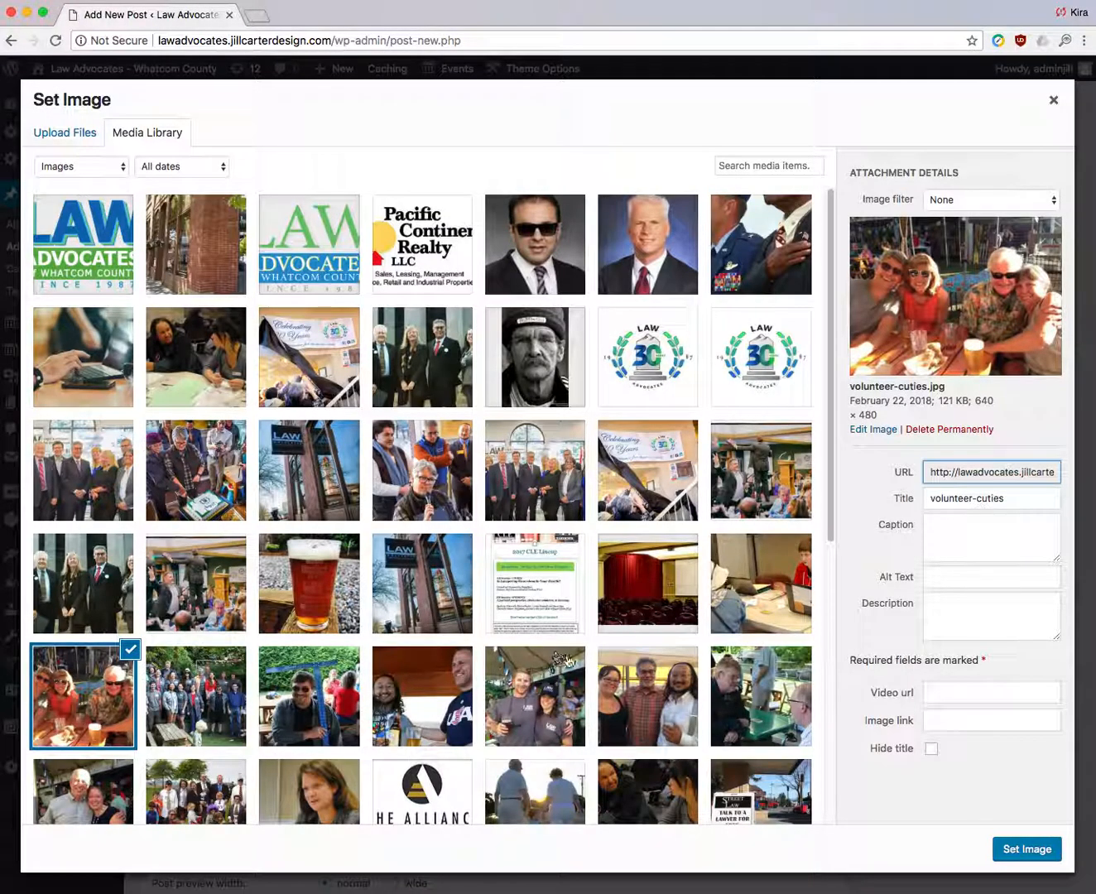
{"action": "scroll", "coordinate": [388, 676], "scroll_direction": "down", "scroll_amount": 1}
{"action": "left_click", "coordinate": [199, 668]}
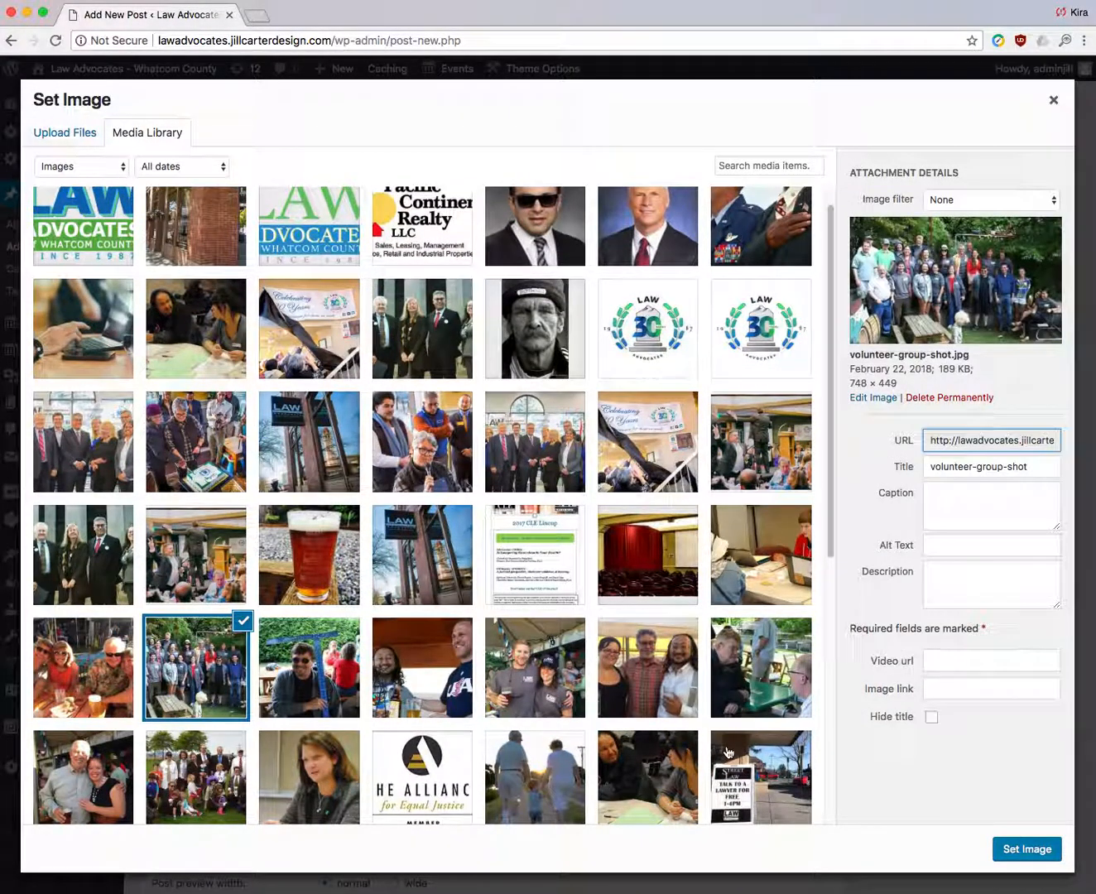
{"action": "left_click", "coordinate": [1040, 852]}
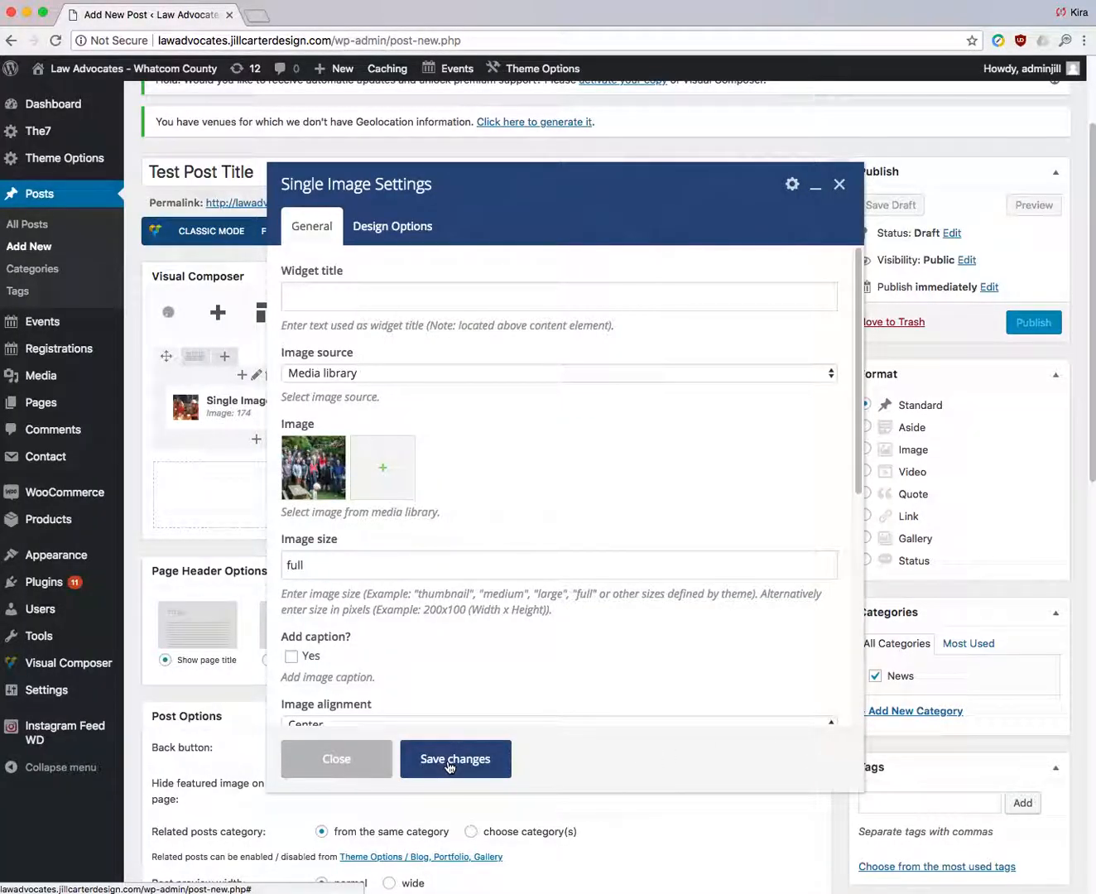
{"action": "left_click", "coordinate": [449, 765]}
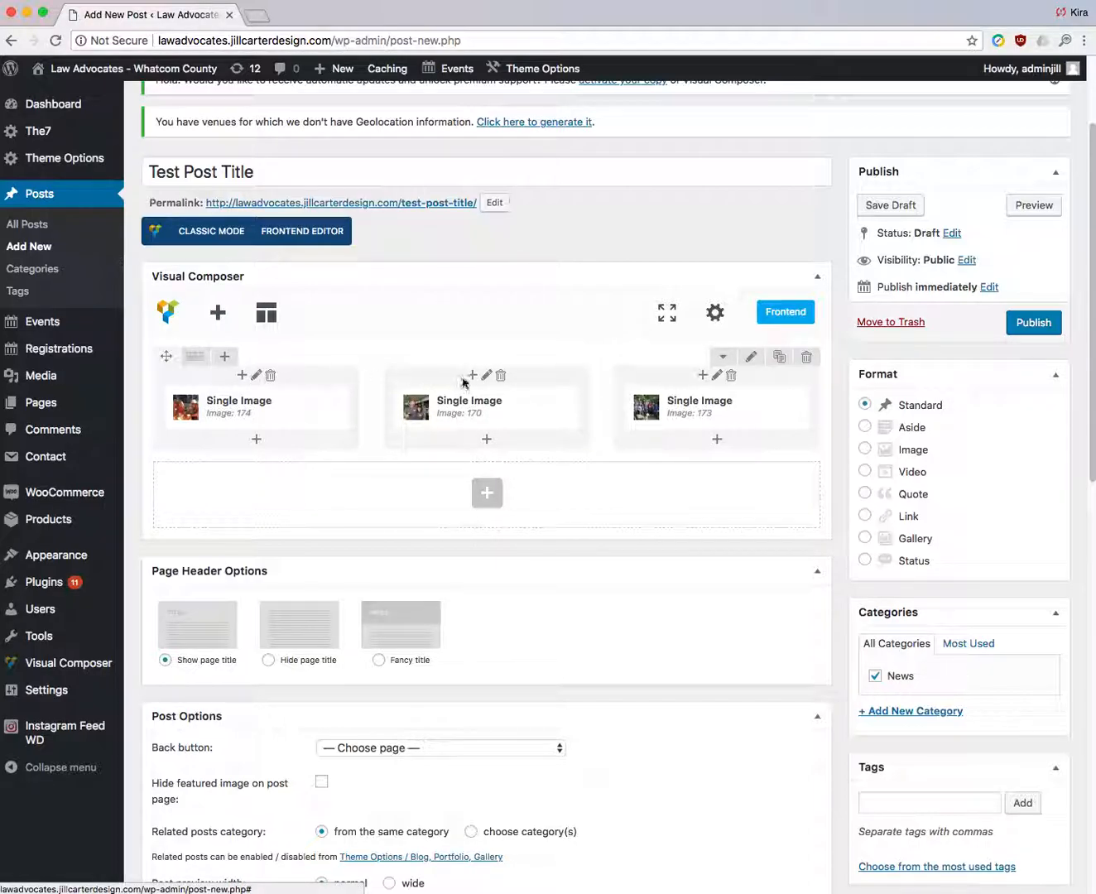
{"action": "left_click", "coordinate": [257, 441]}
{"action": "left_click", "coordinate": [492, 244]}
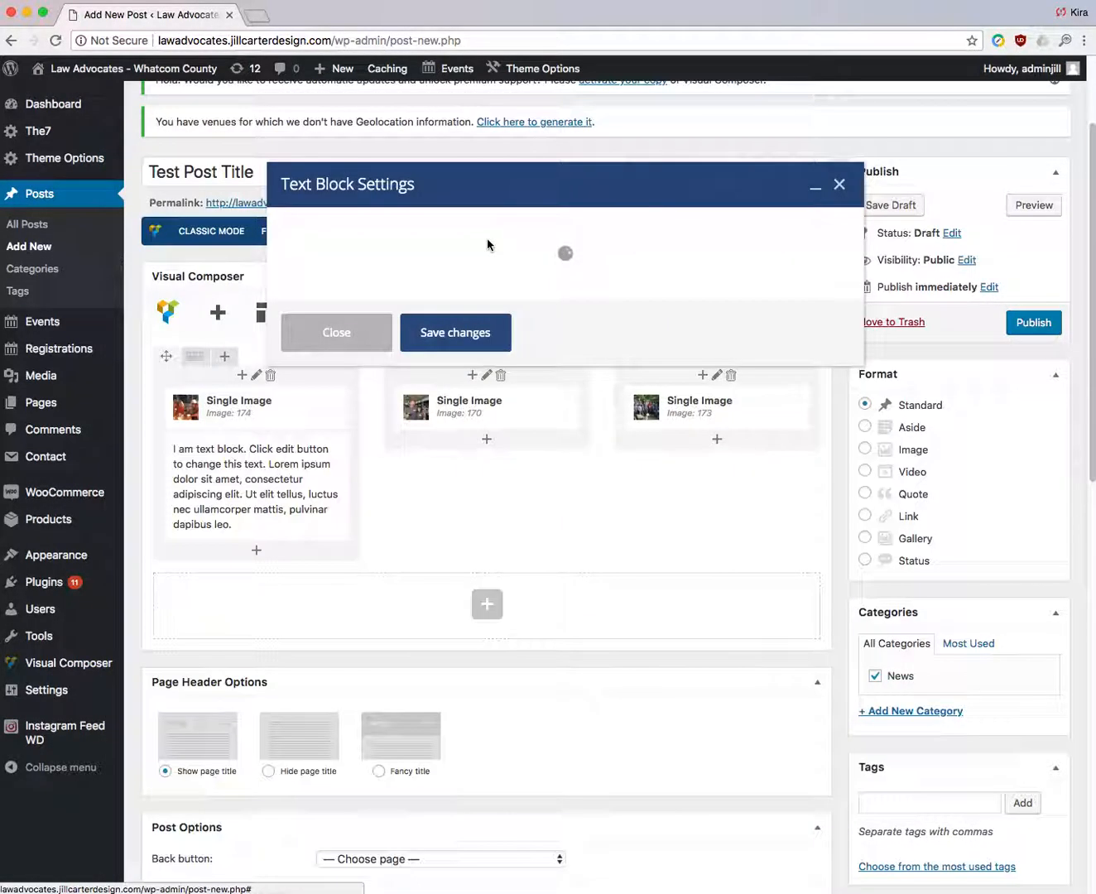
{"action": "left_click", "coordinate": [335, 339]}
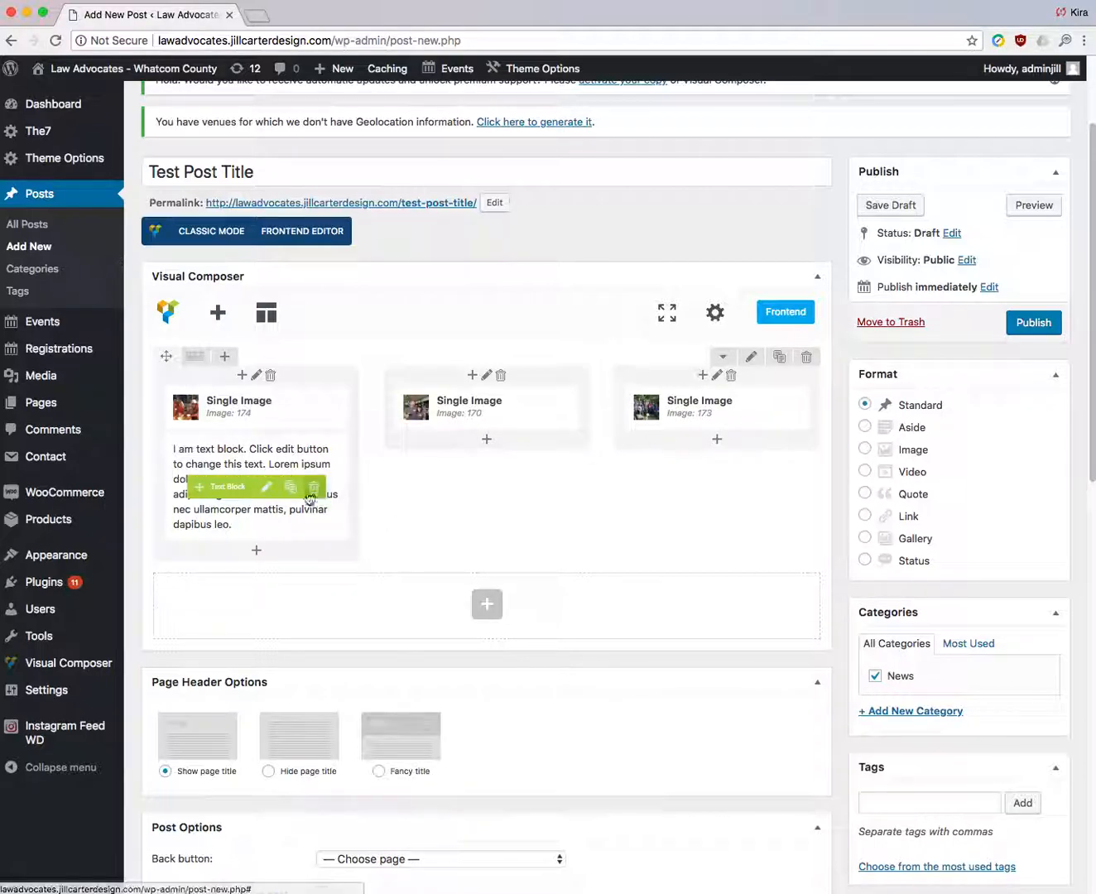
{"action": "left_click", "coordinate": [315, 491]}
{"action": "left_click", "coordinate": [681, 130]}
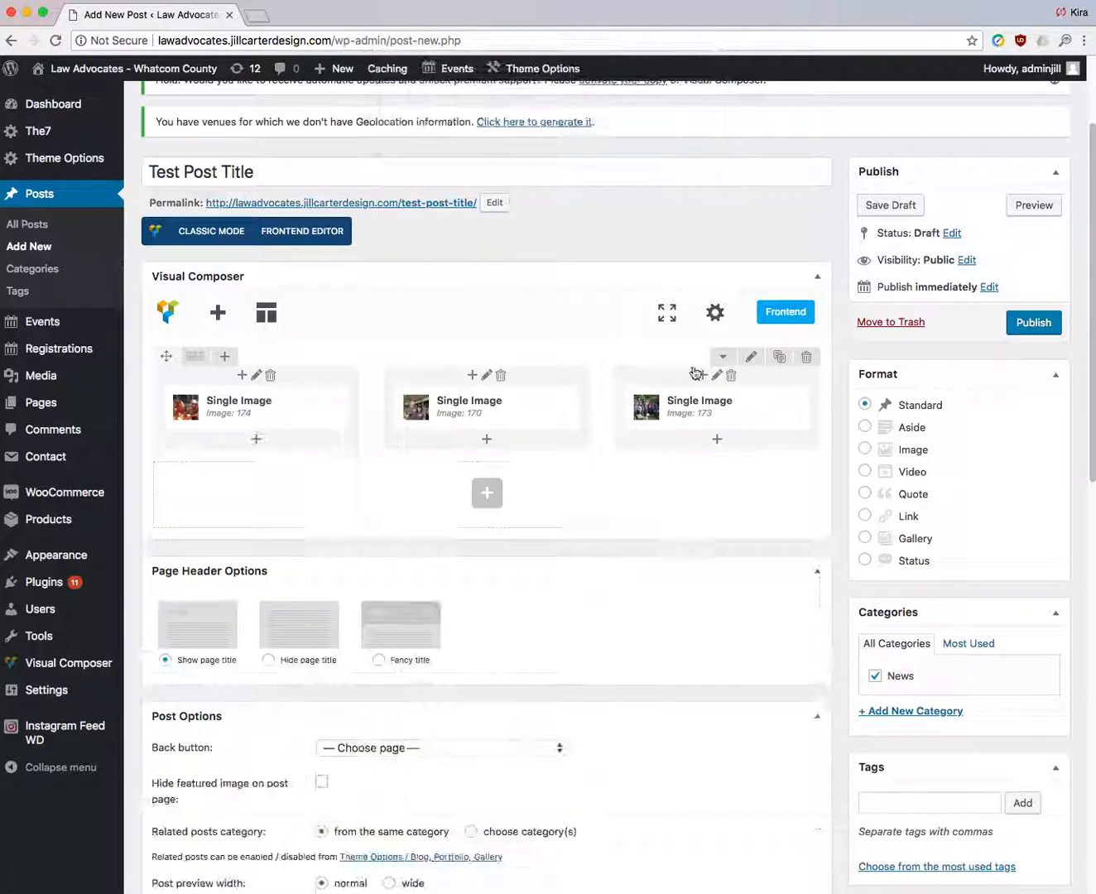
Add a Text Block element in a new row below the three-column image row.
{"action": "left_click", "coordinate": [491, 497]}
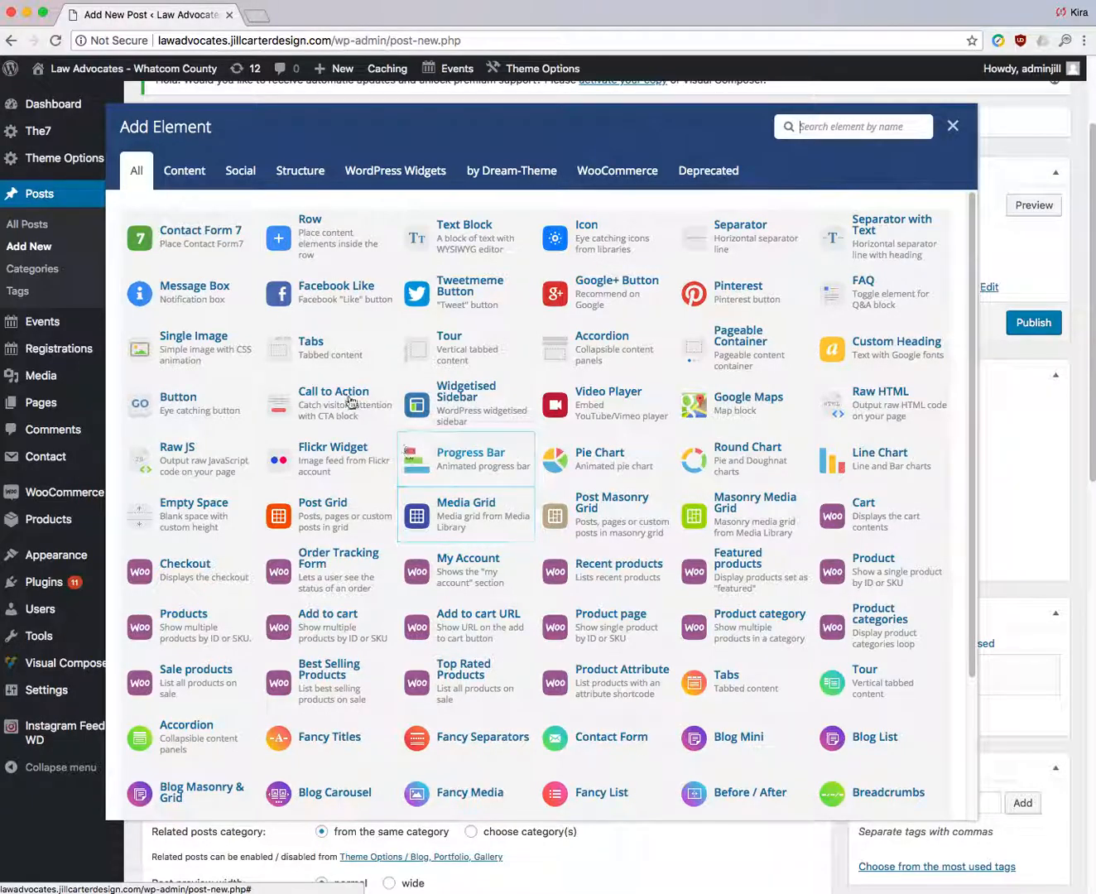
{"action": "left_click", "coordinate": [478, 238]}
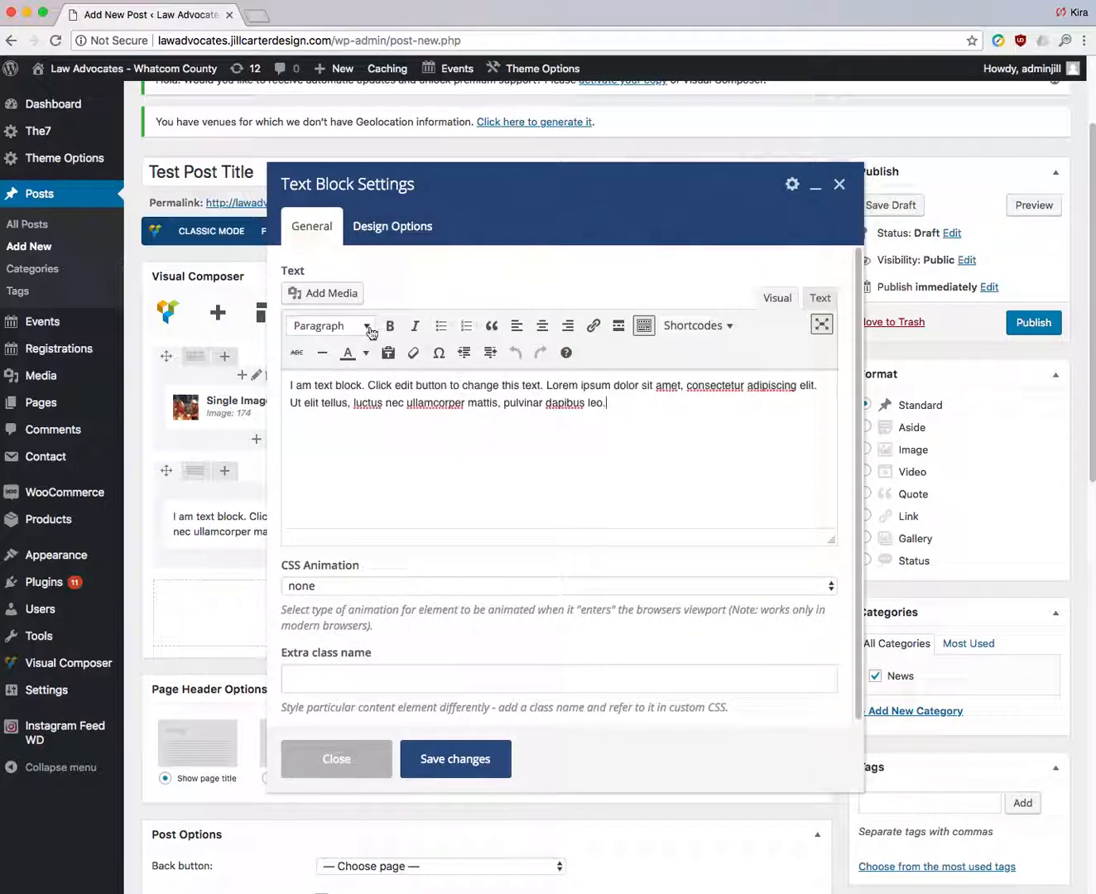
{"action": "left_click", "coordinate": [644, 326]}
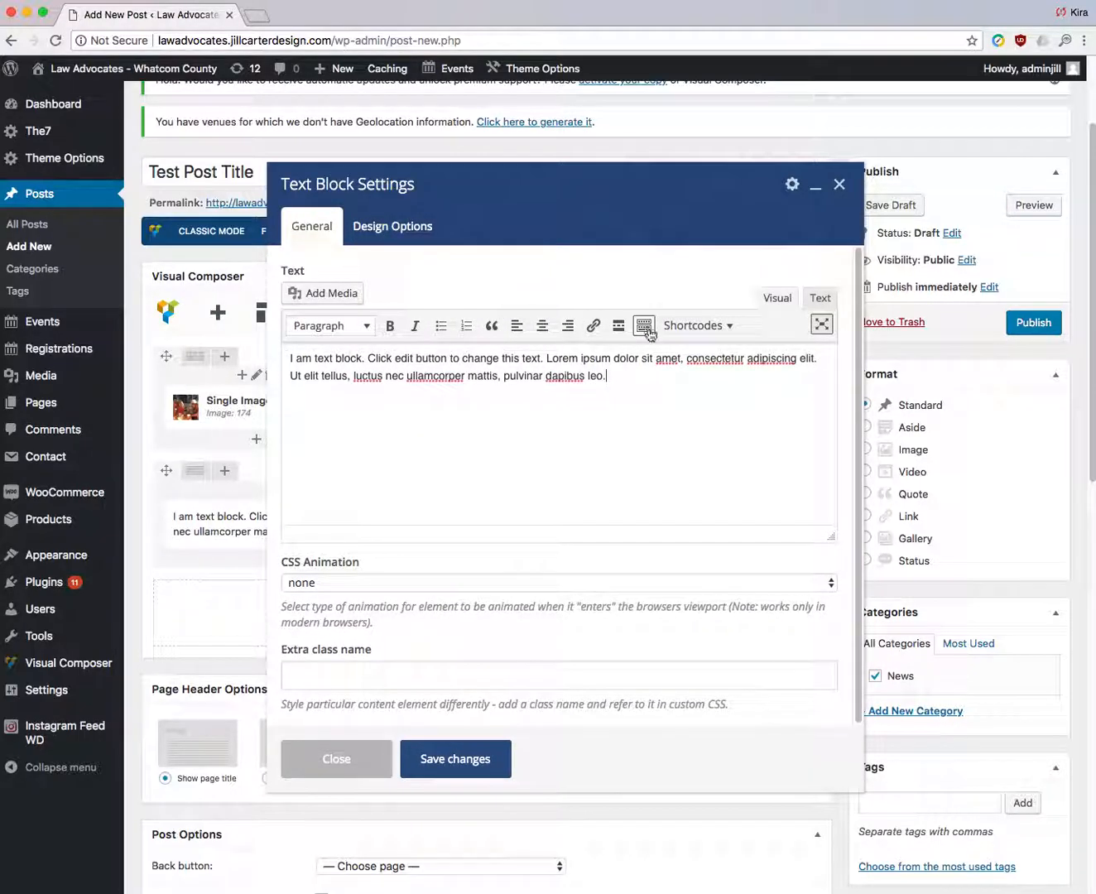
{"action": "left_click", "coordinate": [644, 327]}
Replace the placeholder with the plain-text paragraph "LAW Advocates helps families in crisis preserve their homes…", save it, and move its row above the image row.
{"action": "left_click_drag", "start_coordinate": [631, 400], "coordinate": [288, 381]}
{"action": "left_click", "coordinate": [392, 356]}
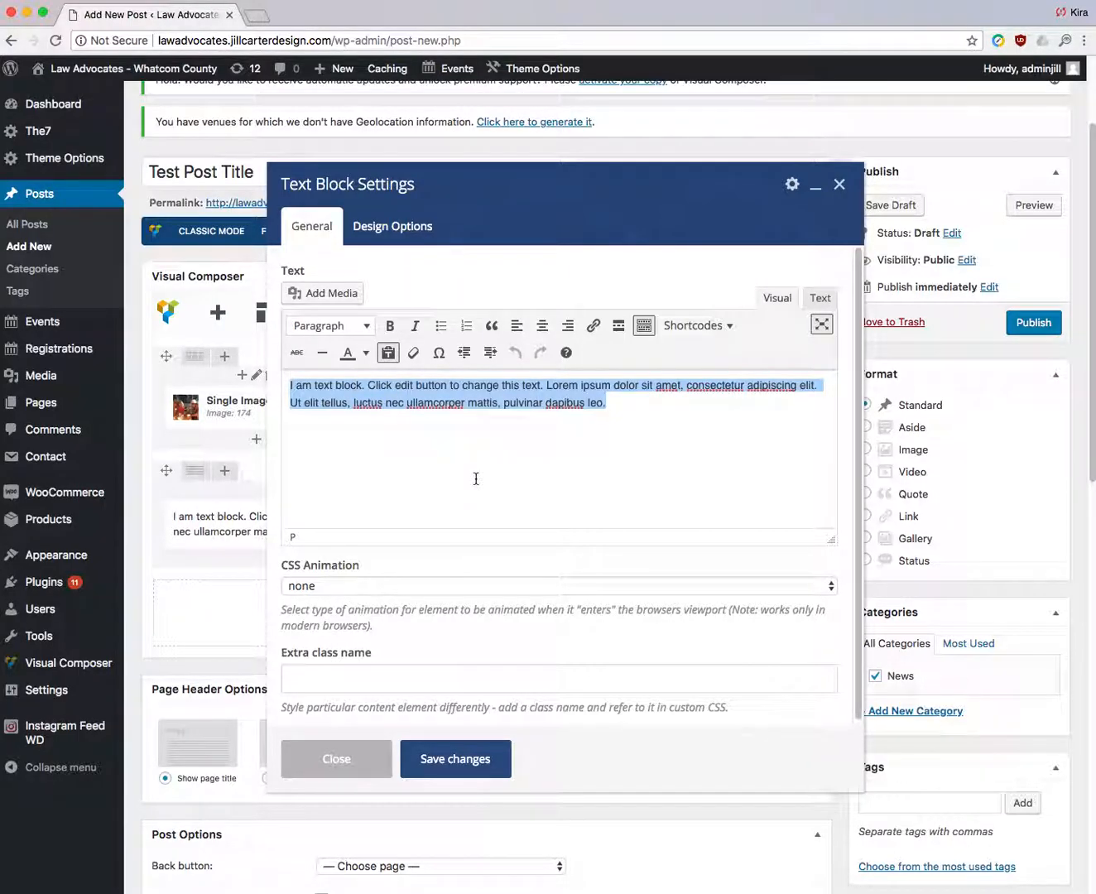
{"action": "type", "text": "LAW Advocates helps families in crisis preserve their homes, shield them- selves from domestic violence, thwart fraudulent or predatory practices, and maintain employment, healthcare and livelihood."}
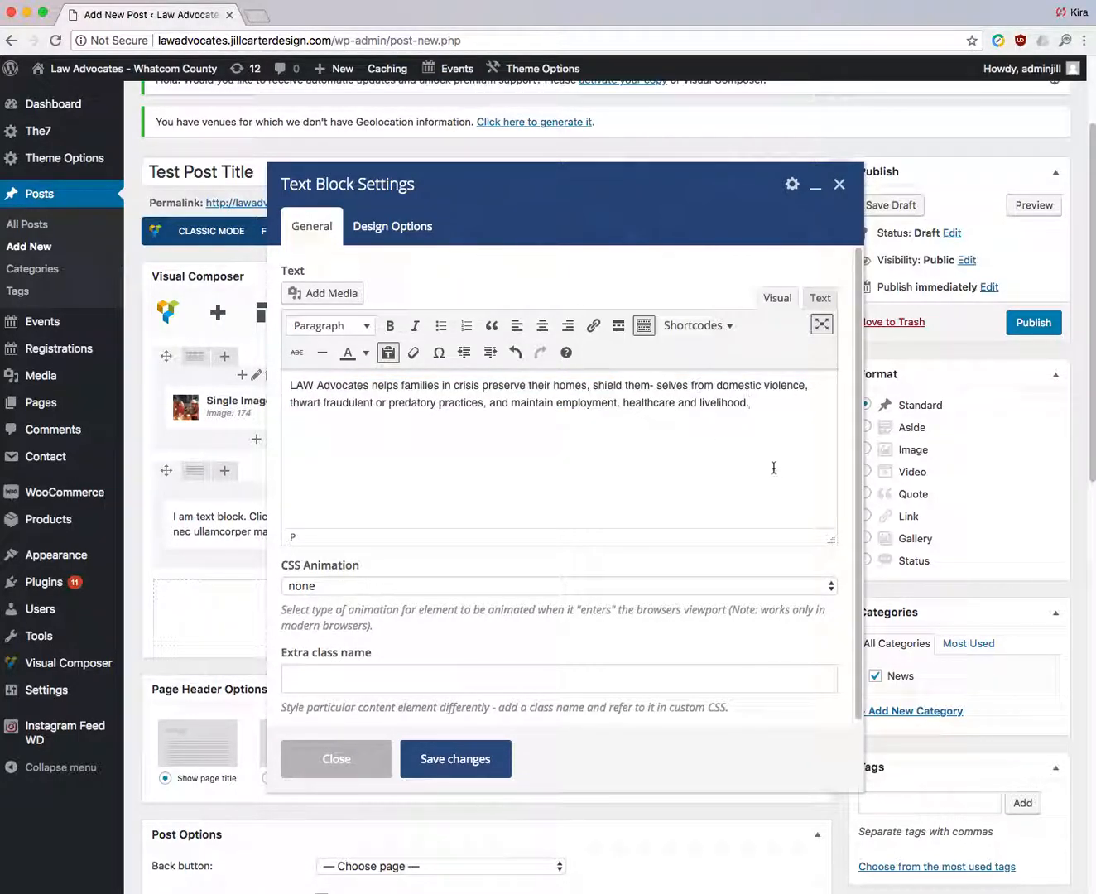
{"action": "left_click", "coordinate": [824, 299]}
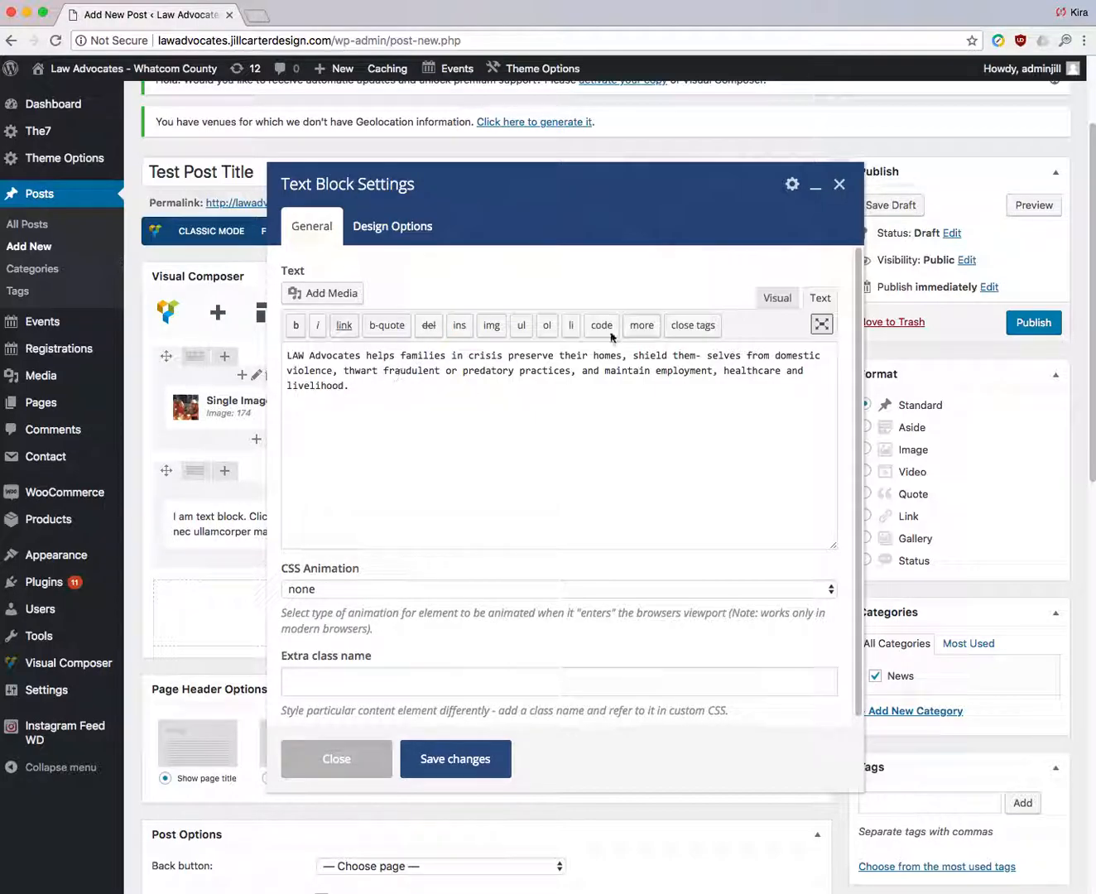
{"action": "left_click", "coordinate": [777, 299]}
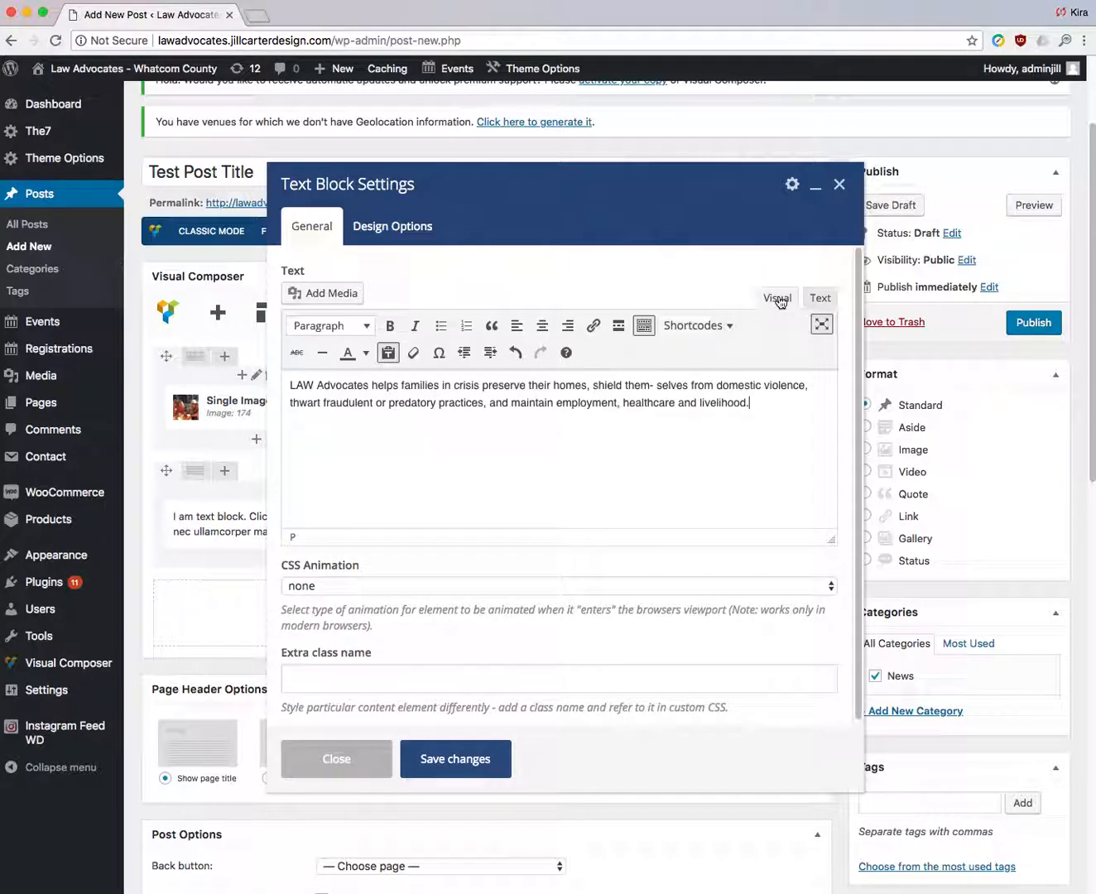
{"action": "left_click", "coordinate": [477, 763]}
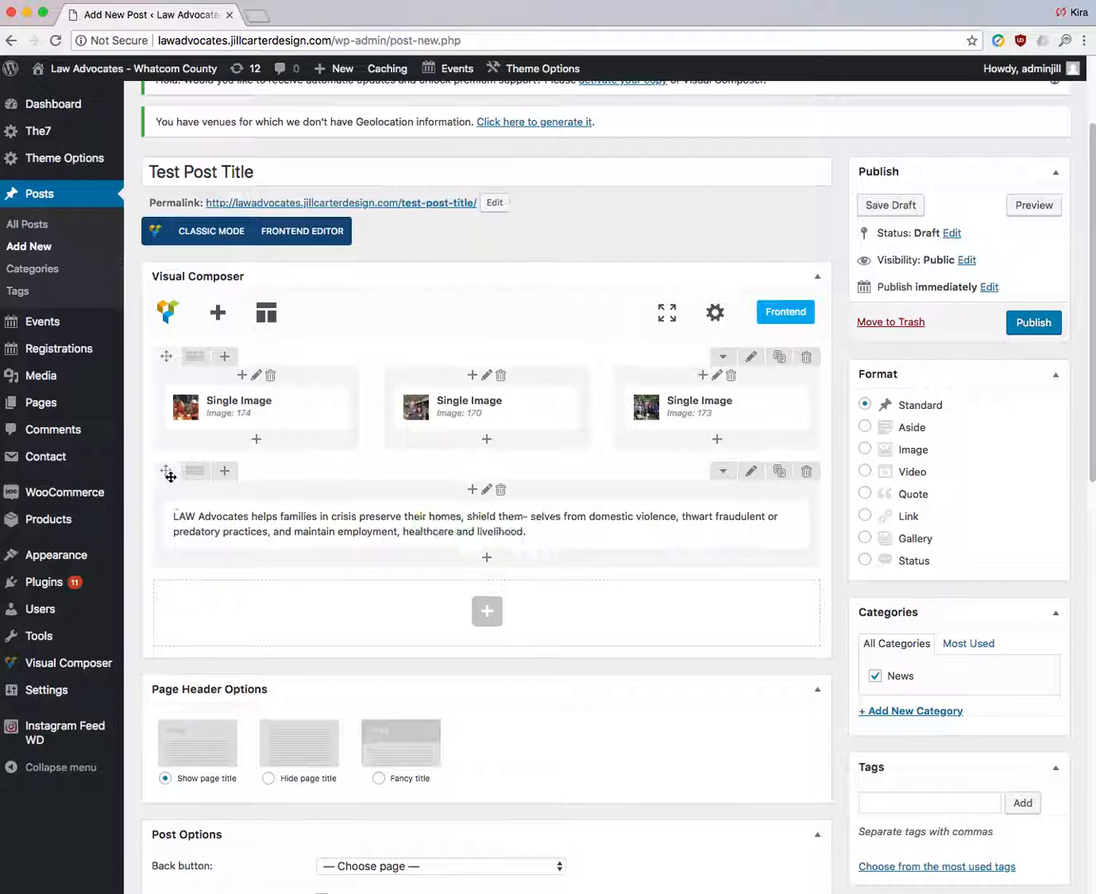
{"action": "left_click_drag", "start_coordinate": [167, 472], "coordinate": [163, 332]}
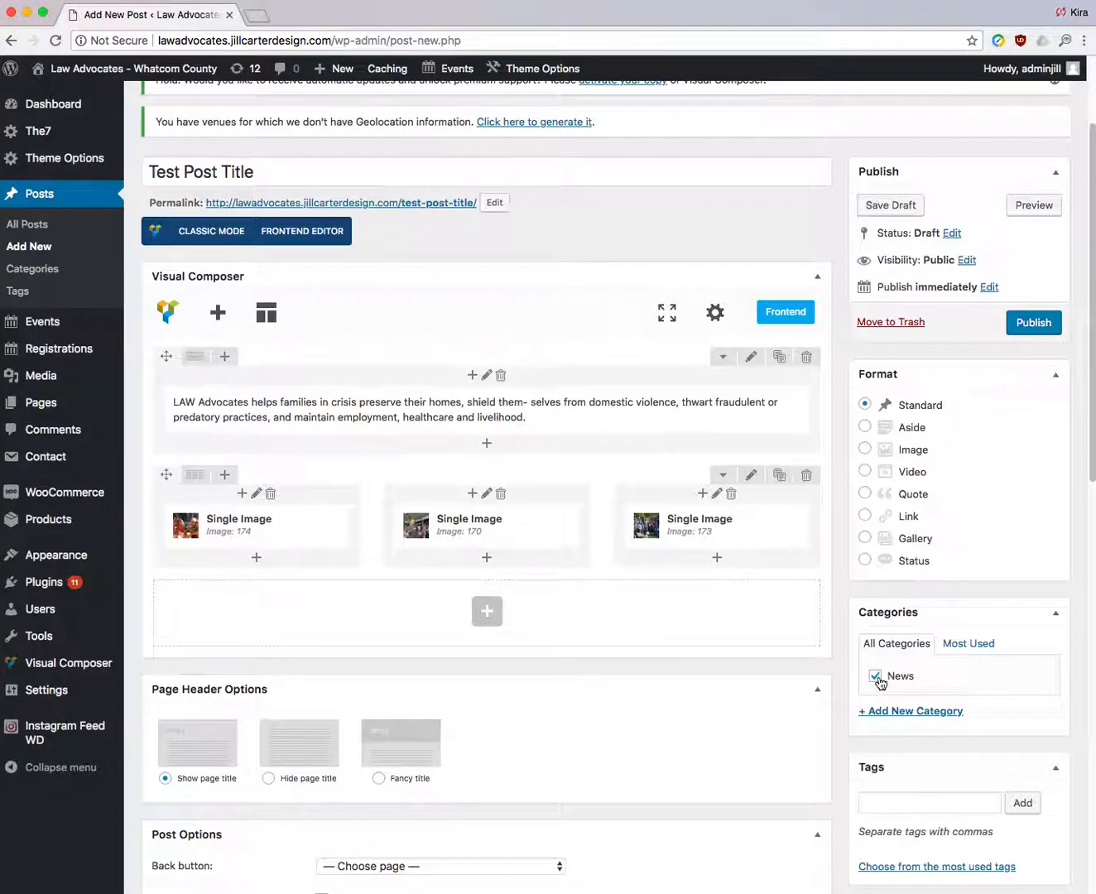
Open the site's home page in a new tab and examine how the news posts show their images.
{"action": "scroll", "coordinate": [729, 600], "scroll_direction": "down", "scroll_amount": 3}
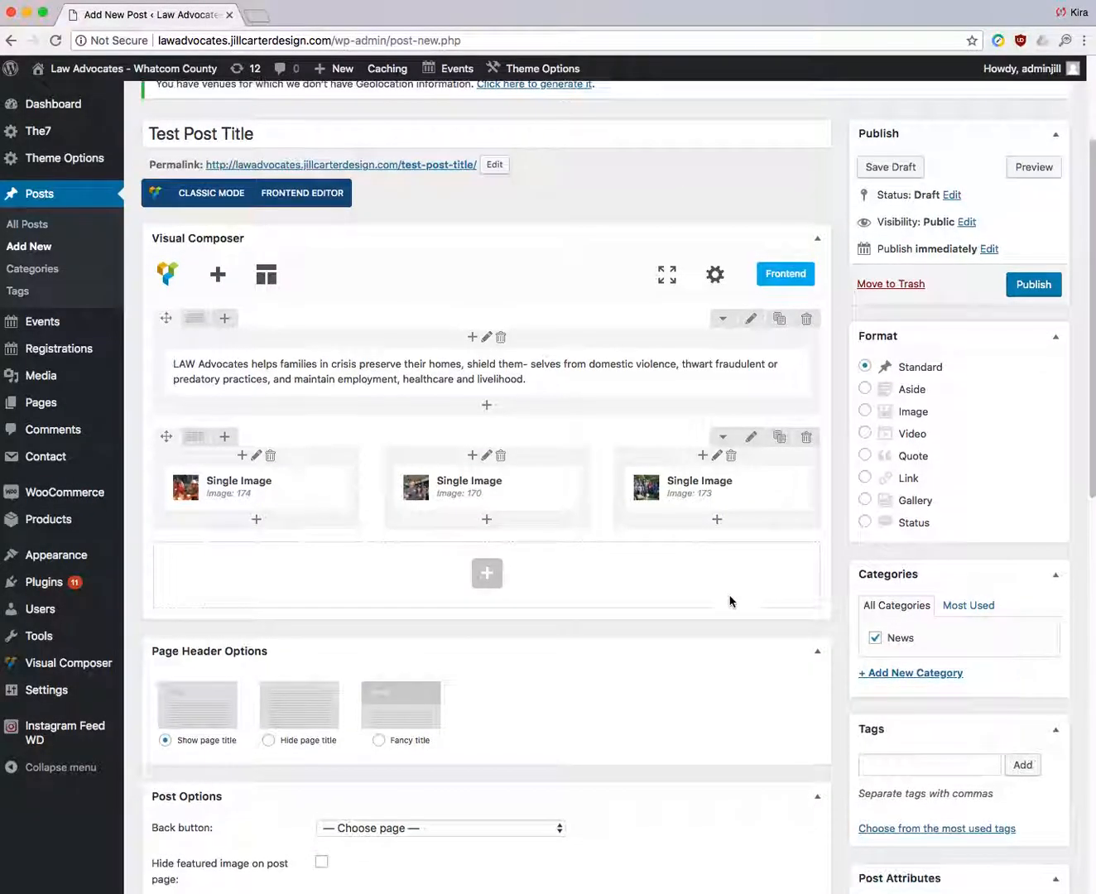
{"action": "scroll", "coordinate": [726, 600], "scroll_direction": "down", "scroll_amount": 4}
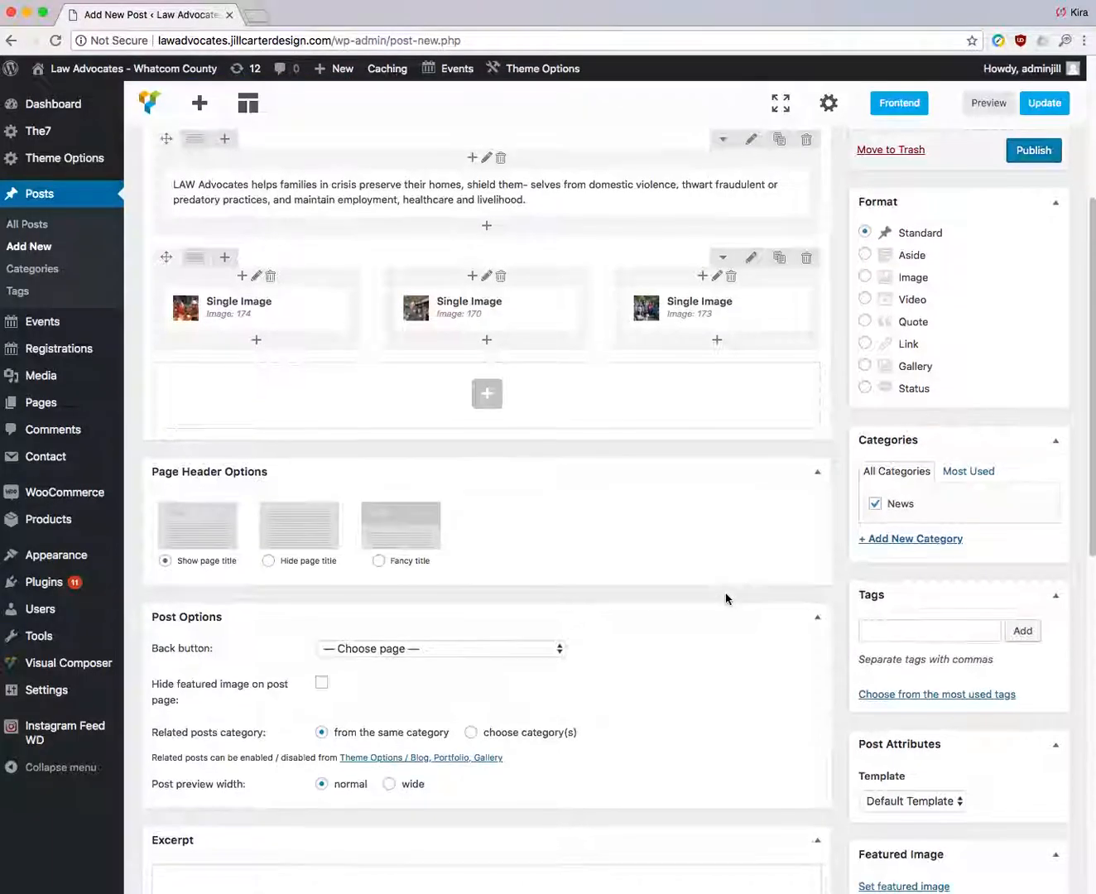
{"action": "scroll", "coordinate": [725, 595], "scroll_direction": "down", "scroll_amount": 3}
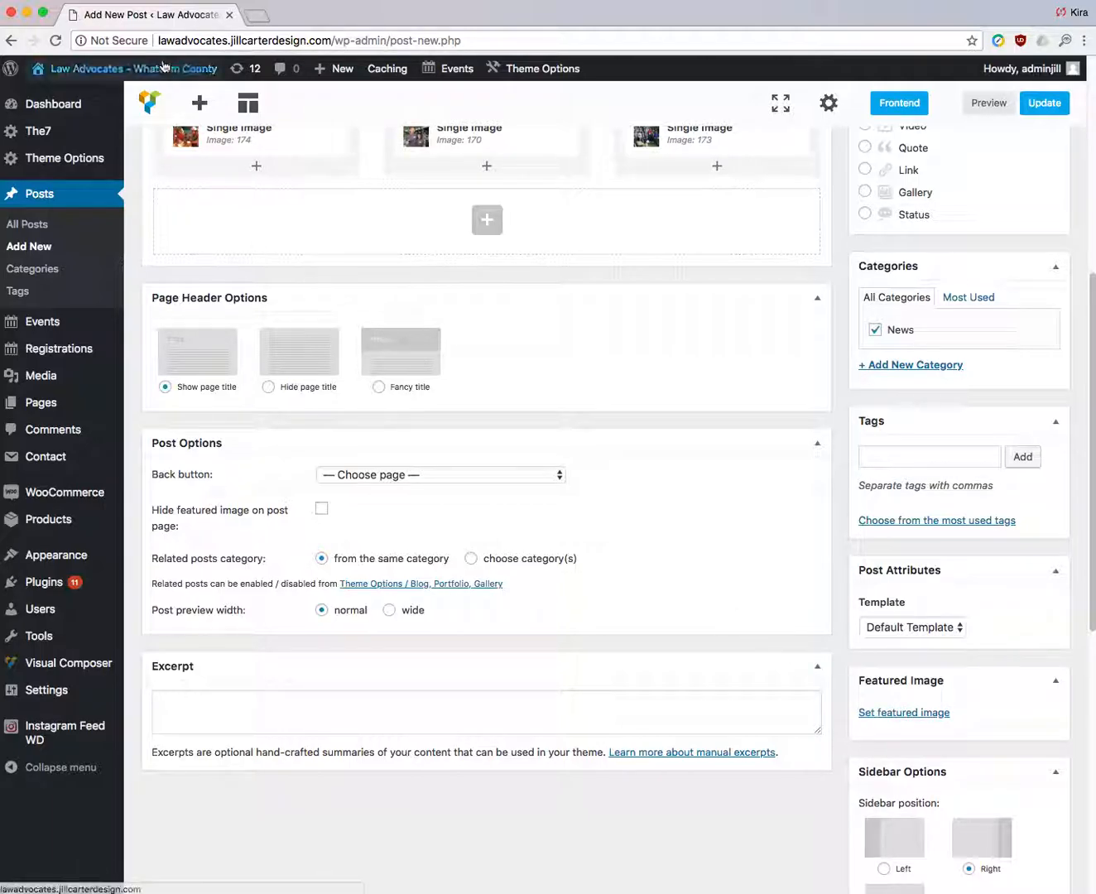
{"action": "right_click", "coordinate": [71, 100]}
{"action": "left_click", "coordinate": [82, 100]}
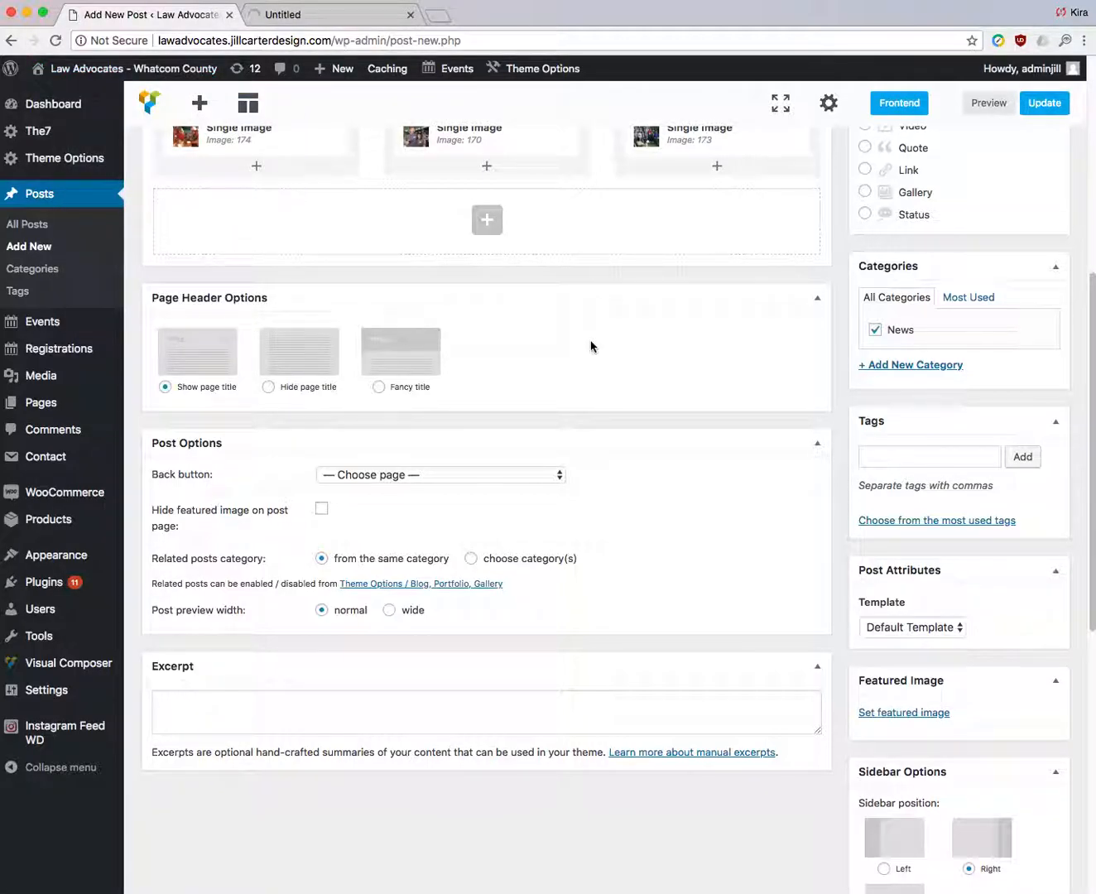
{"action": "left_click", "coordinate": [358, 14]}
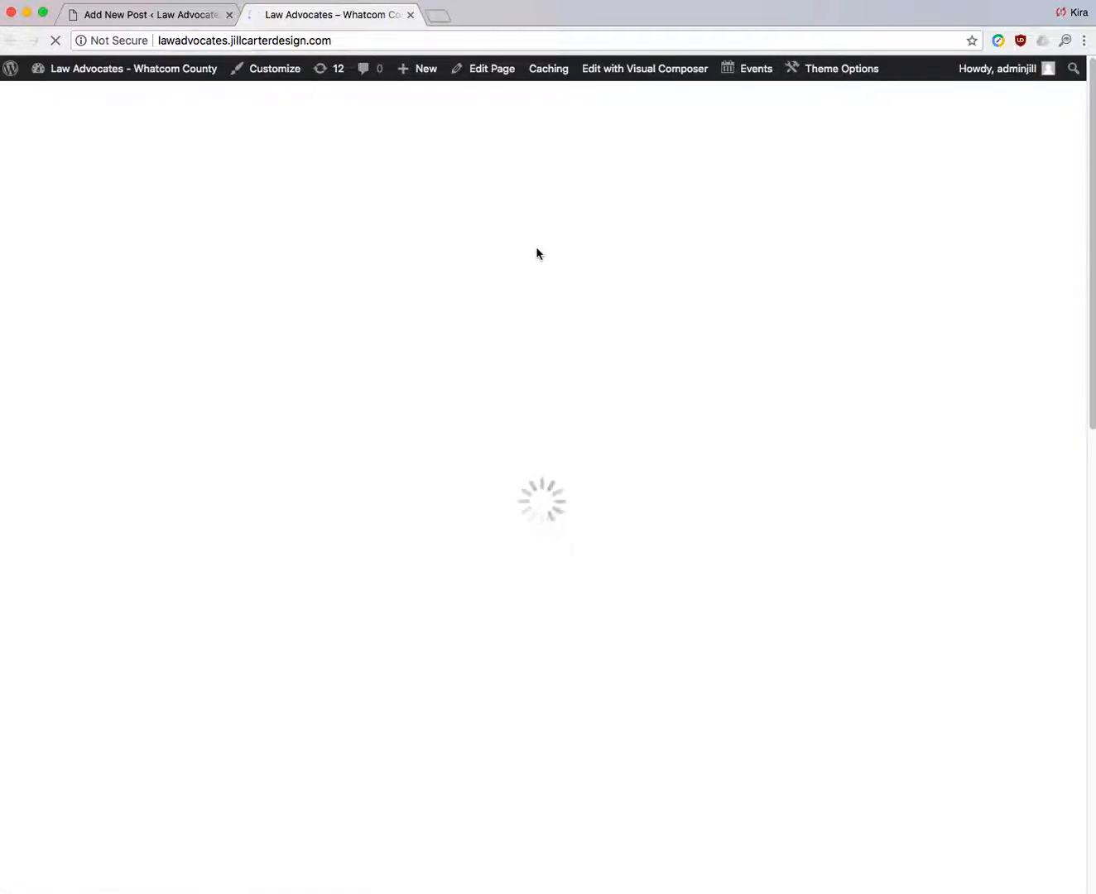
{"action": "scroll", "coordinate": [535, 251], "scroll_direction": "down", "scroll_amount": 7}
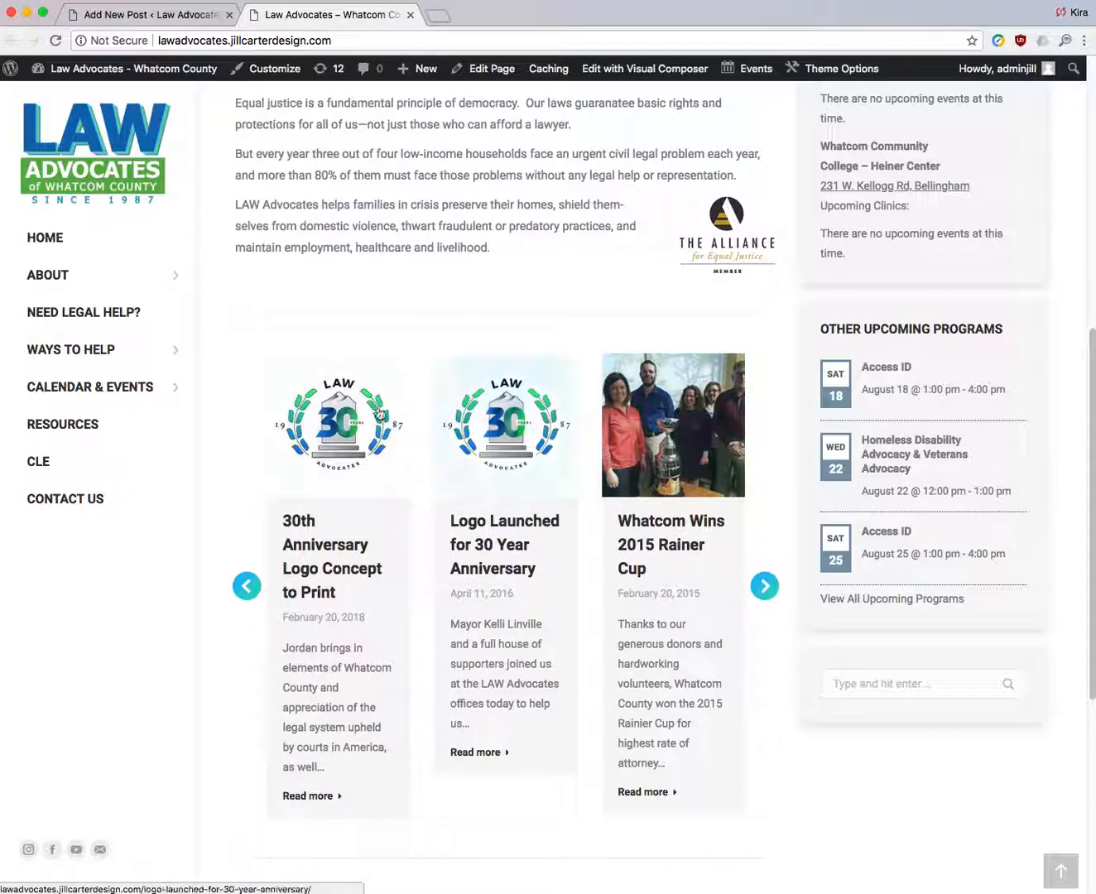
Set the post's featured image to the media library photo of the two volunteers in dark LAW shirts.
{"action": "left_click", "coordinate": [169, 15]}
{"action": "left_click", "coordinate": [928, 713]}
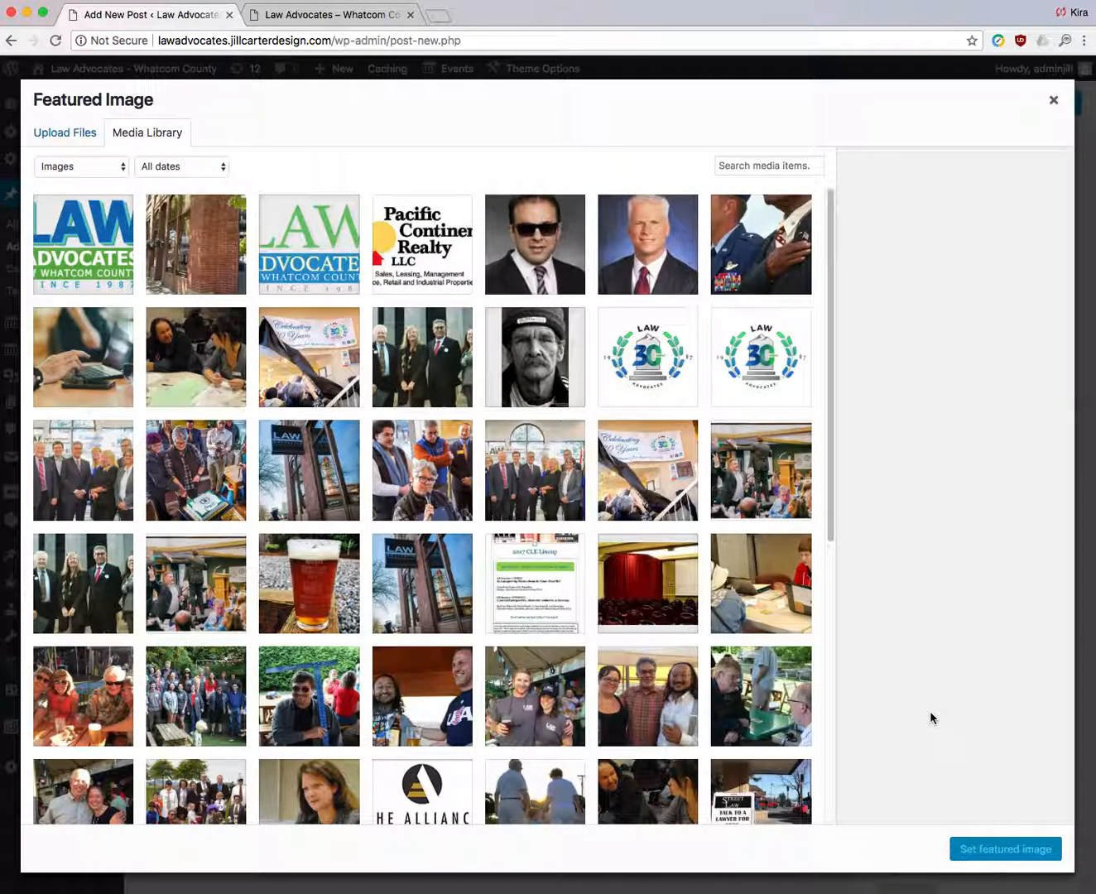
{"action": "left_click", "coordinate": [534, 703]}
{"action": "left_click", "coordinate": [1010, 852]}
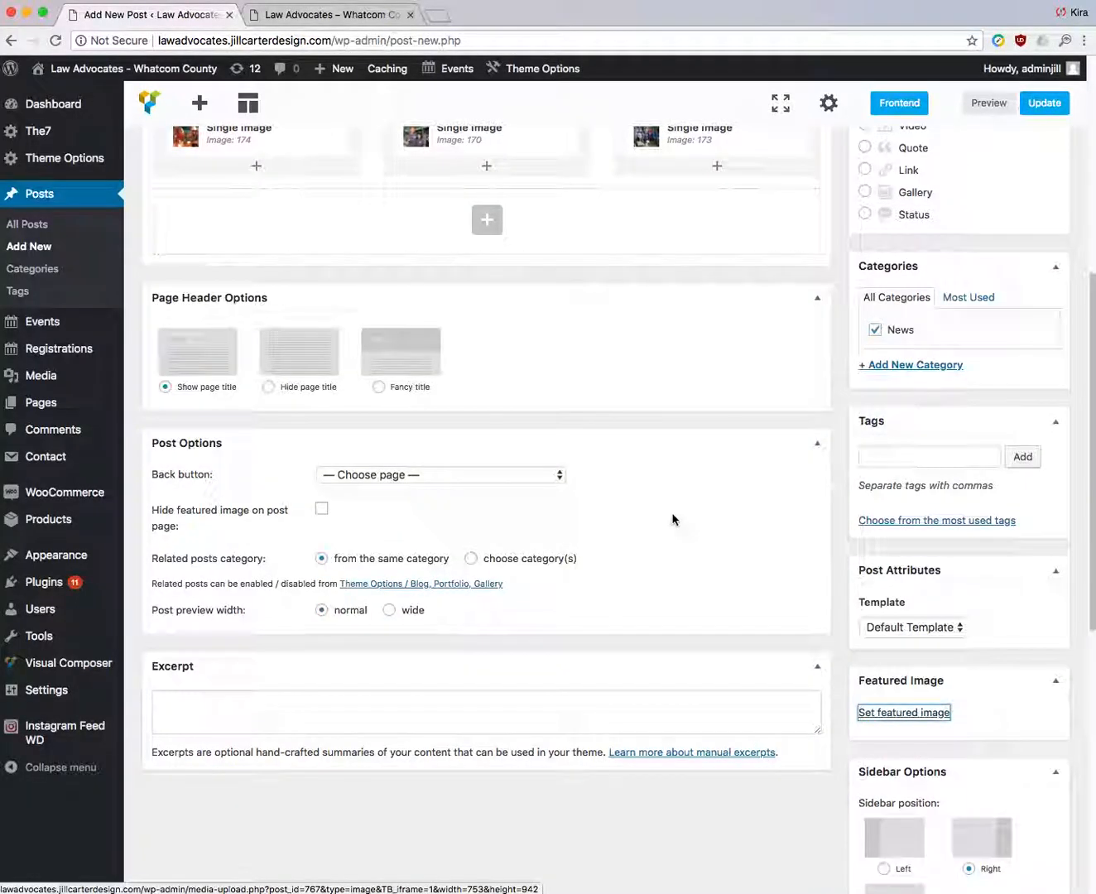
Check the news summaries on the home page, and enter "This is our excerpt." as the post's excerpt.
{"action": "scroll", "coordinate": [410, 620], "scroll_direction": "down", "scroll_amount": 1}
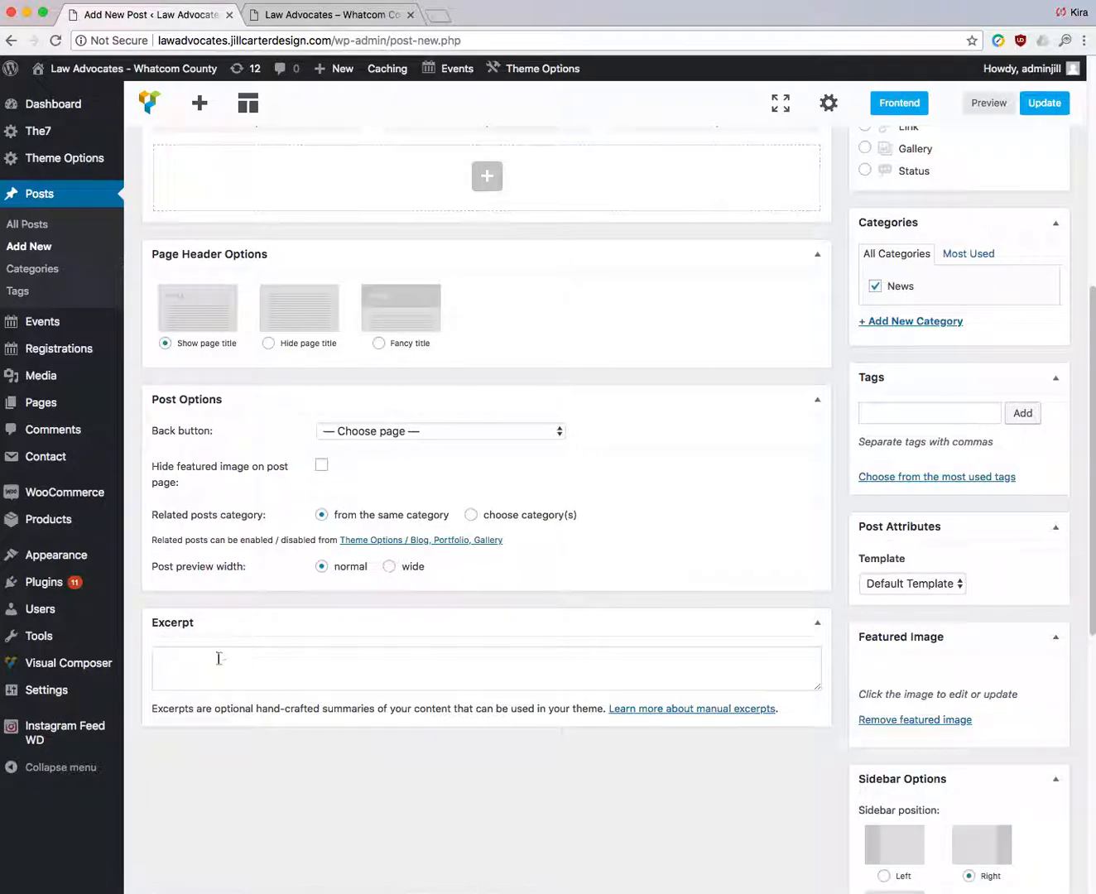
{"action": "left_click", "coordinate": [297, 29]}
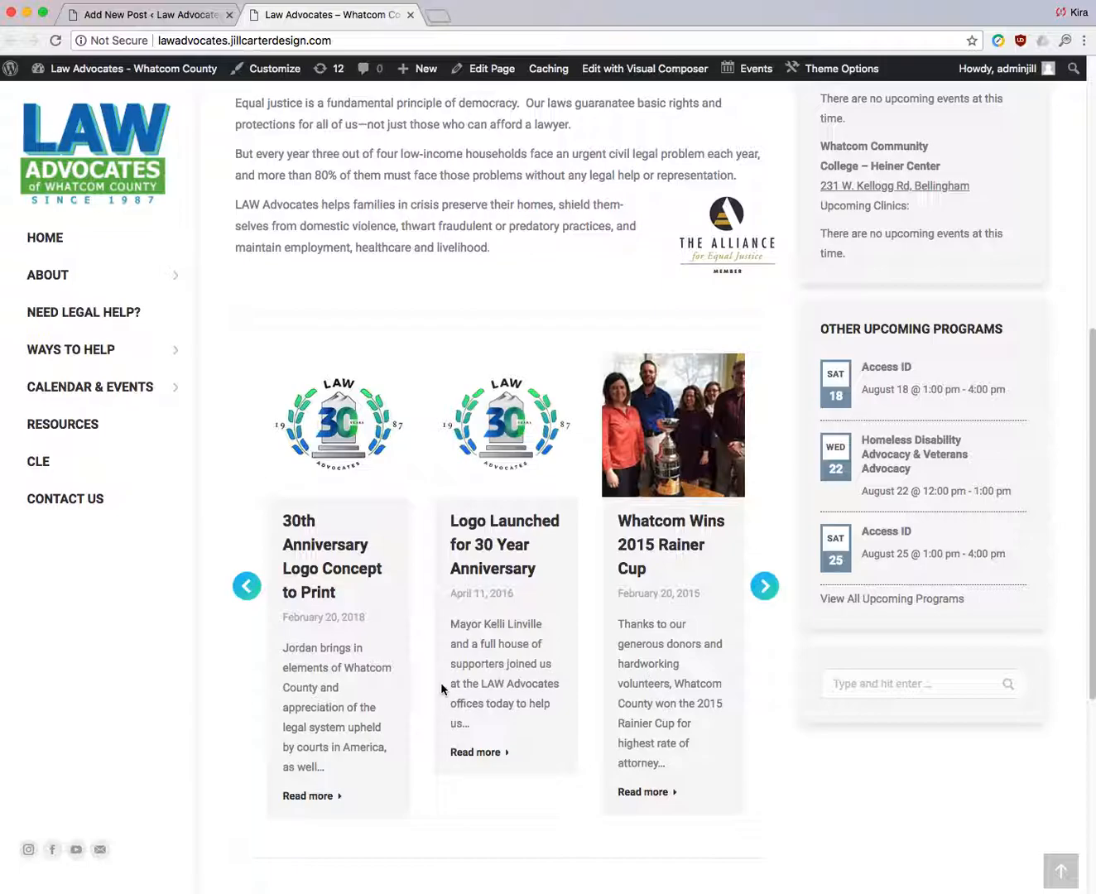
{"action": "left_click", "coordinate": [178, 15]}
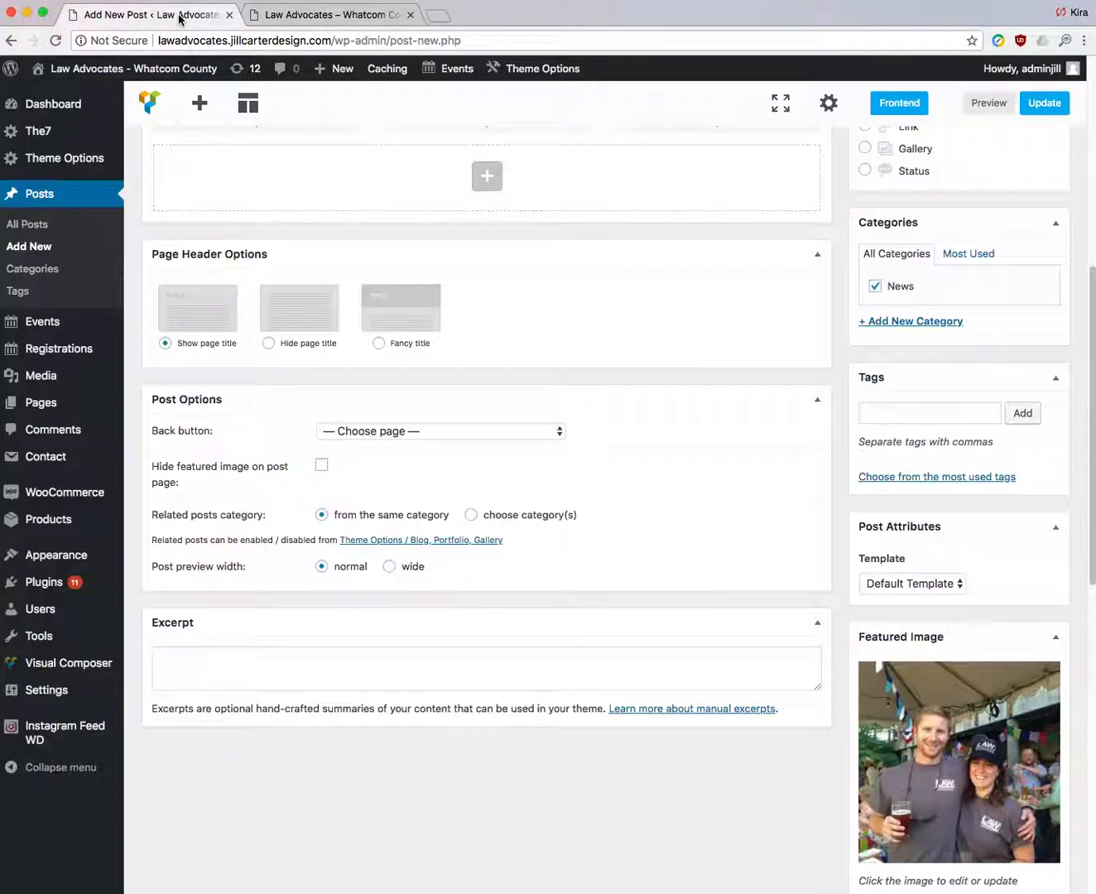
{"action": "scroll", "coordinate": [541, 534], "scroll_direction": "up", "scroll_amount": 5}
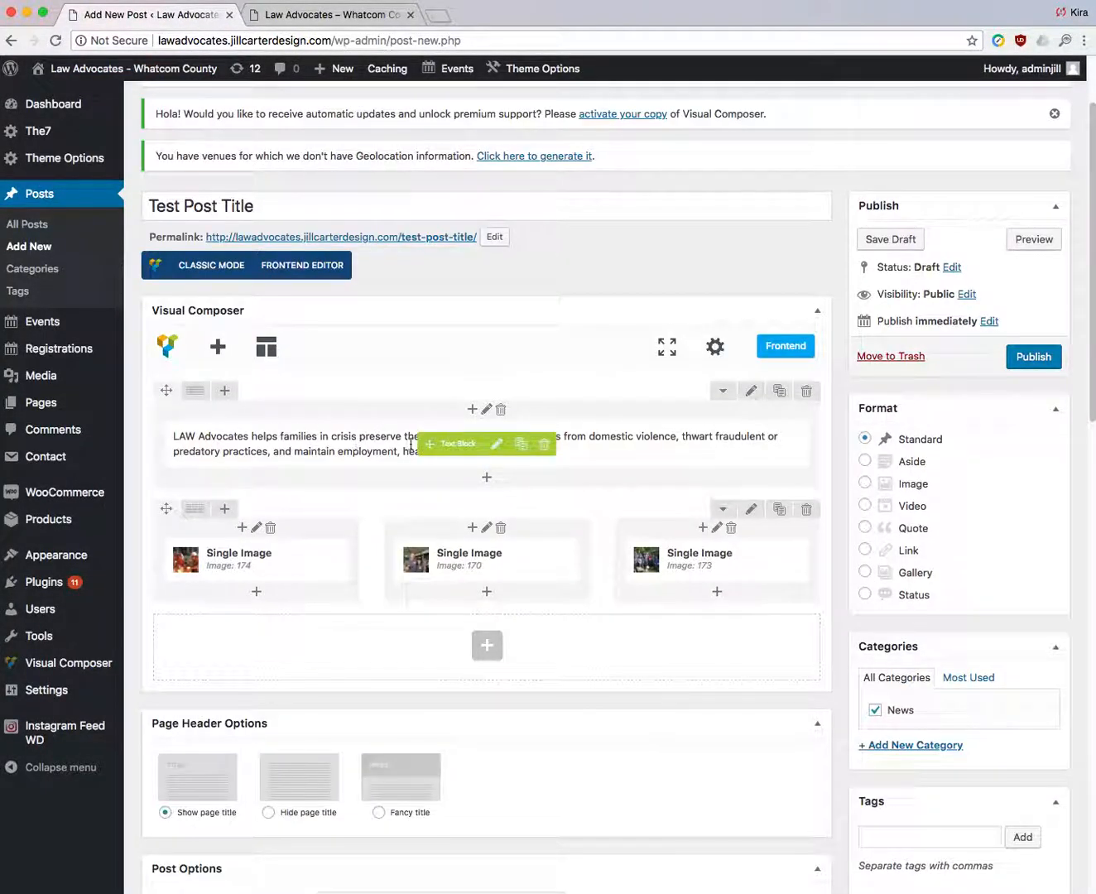
{"action": "scroll", "coordinate": [620, 565], "scroll_direction": "down", "scroll_amount": 6}
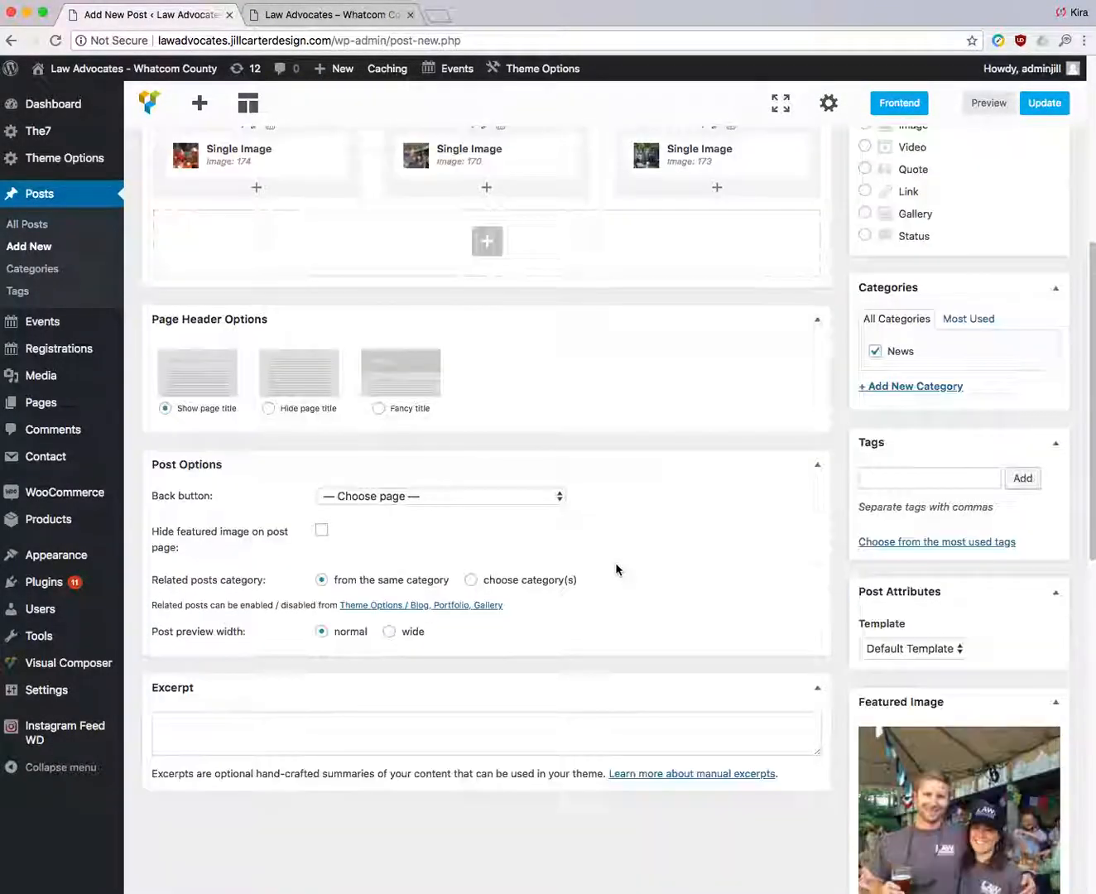
{"action": "left_click", "coordinate": [444, 654]}
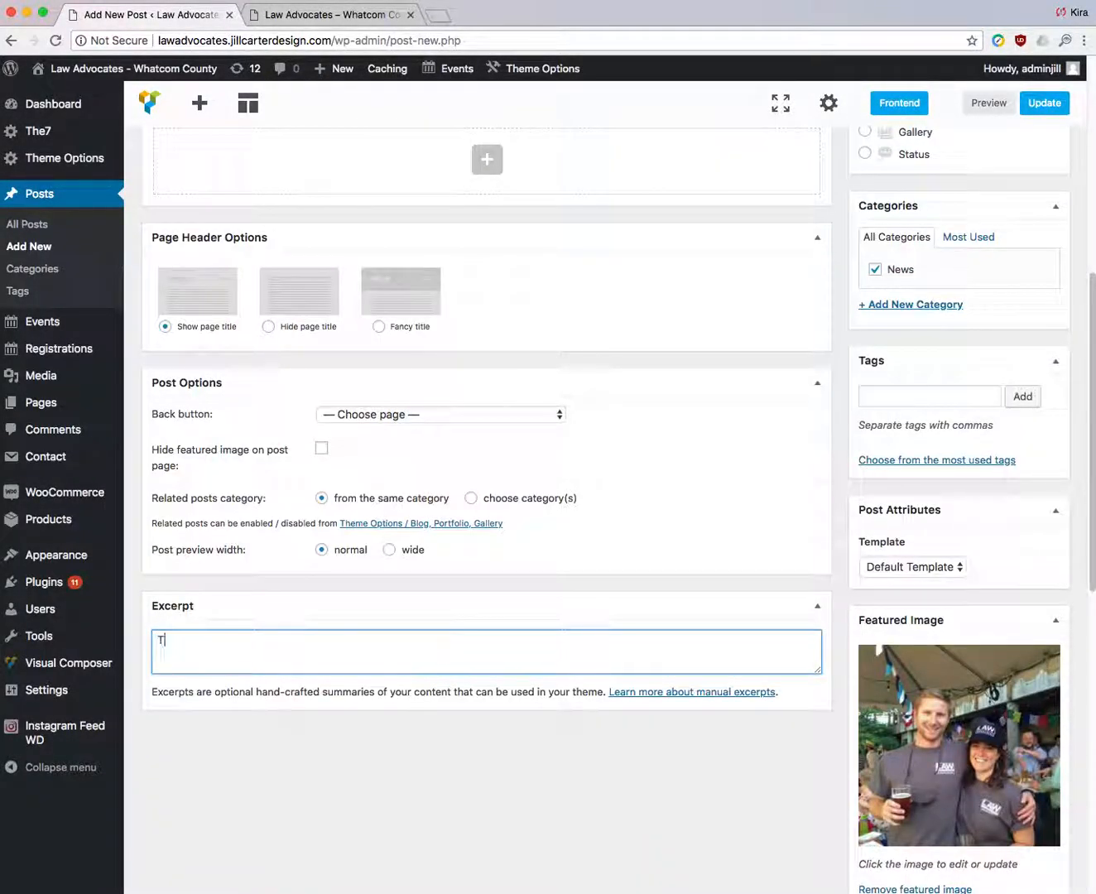
{"action": "type", "text": "This is our excerpt."}
Review the post's remaining settings and open a preview of the draft post.
{"action": "scroll", "coordinate": [685, 501], "scroll_direction": "down", "scroll_amount": 3}
{"action": "scroll", "coordinate": [684, 502], "scroll_direction": "down", "scroll_amount": 5}
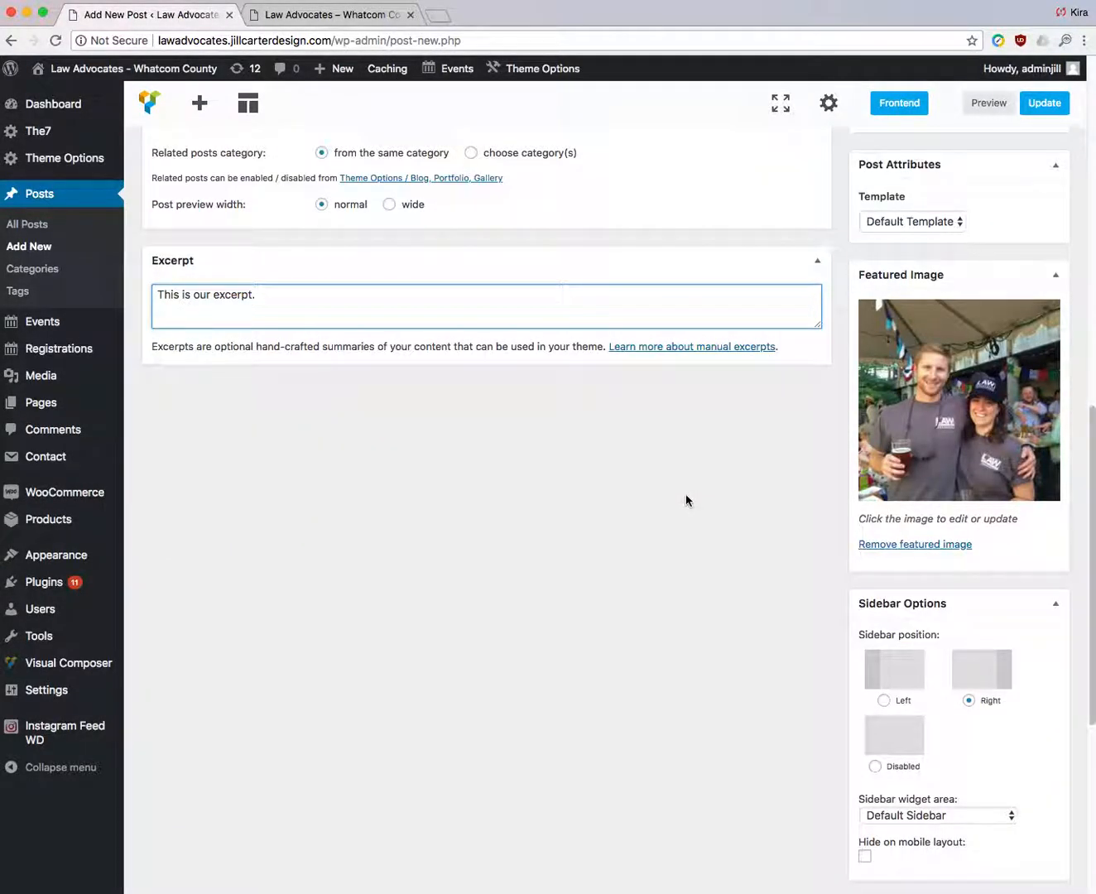
{"action": "scroll", "coordinate": [687, 499], "scroll_direction": "down", "scroll_amount": 2}
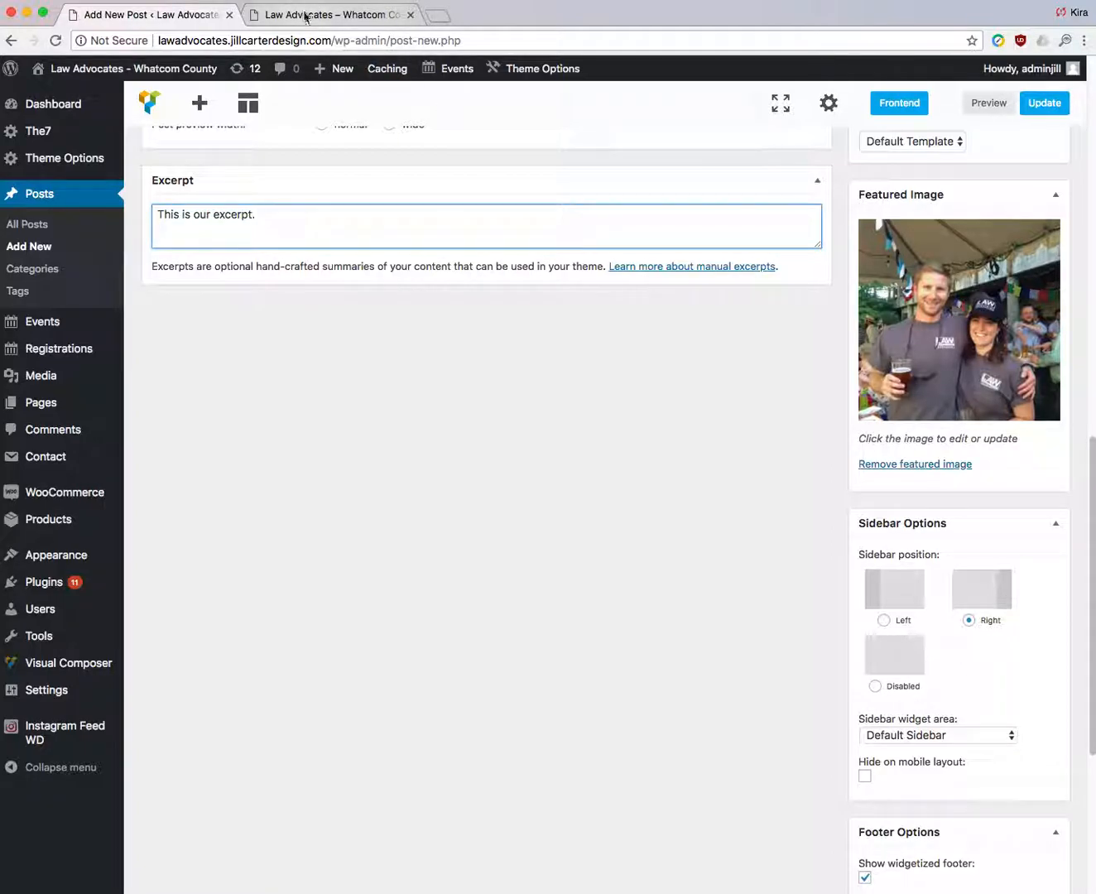
{"action": "scroll", "coordinate": [605, 506], "scroll_direction": "up", "scroll_amount": 15}
{"action": "scroll", "coordinate": [1018, 249], "scroll_direction": "up", "scroll_amount": 5}
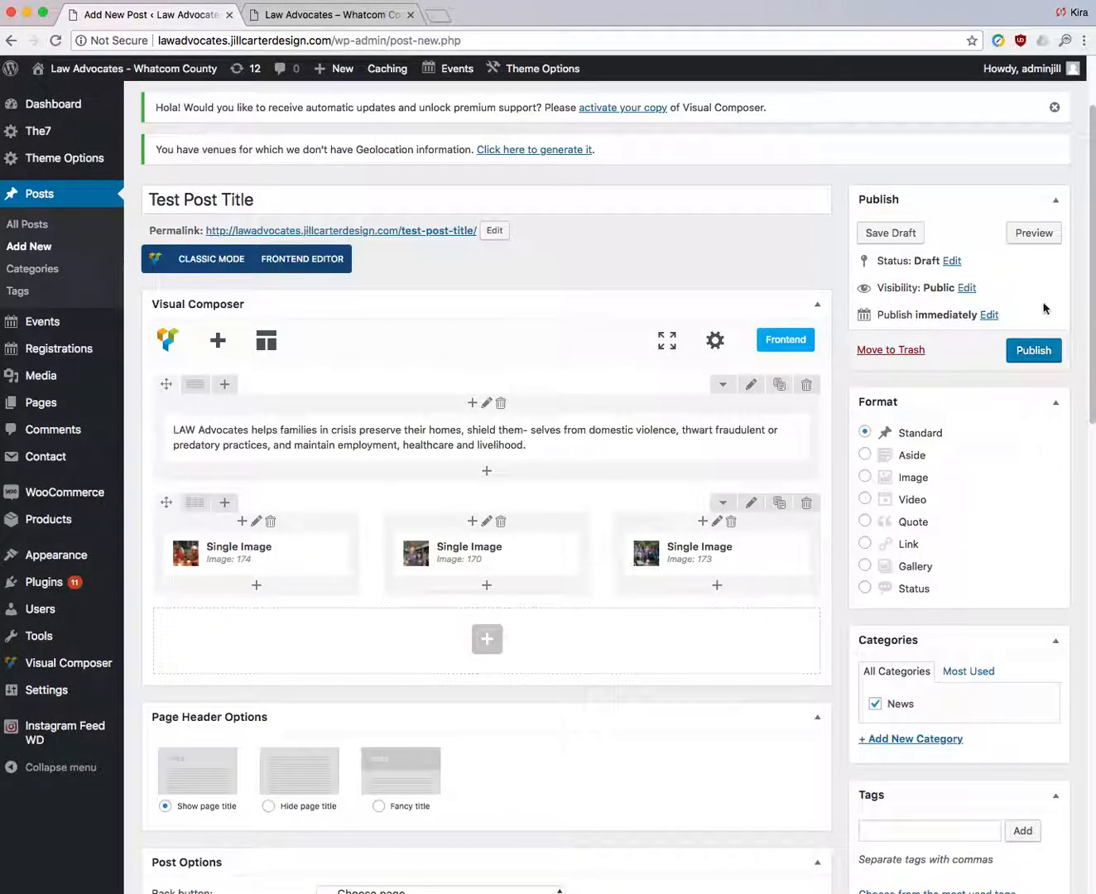
{"action": "left_click", "coordinate": [1037, 234]}
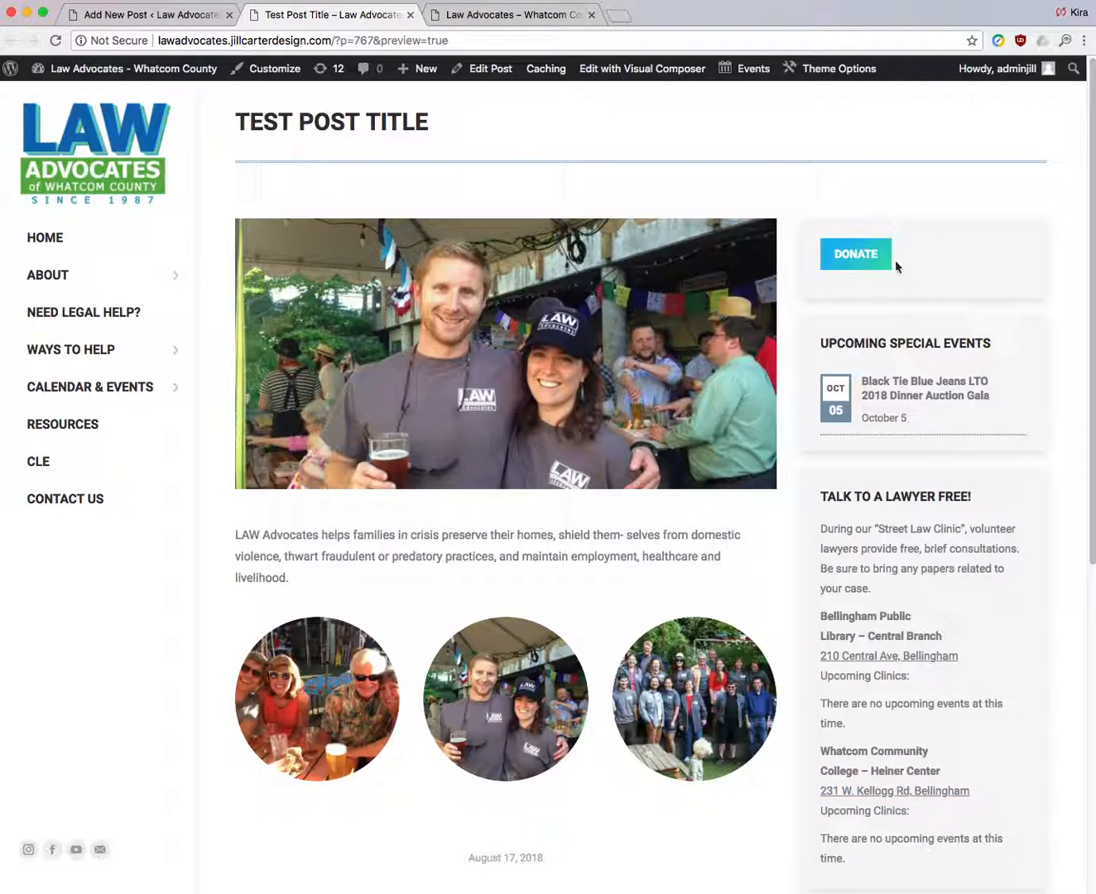
Check the post preview and the home page, and disable the post's sidebar.
{"action": "scroll", "coordinate": [976, 721], "scroll_direction": "down", "scroll_amount": 2}
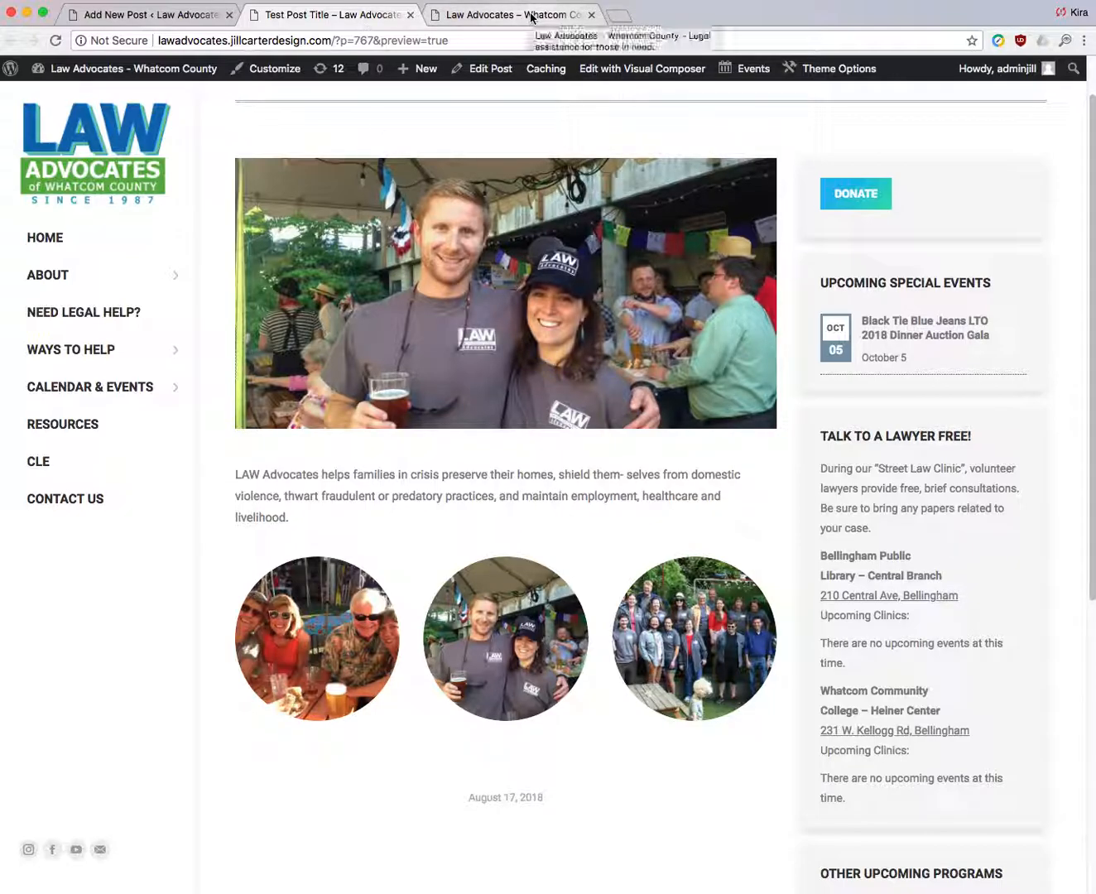
{"action": "left_click", "coordinate": [489, 15]}
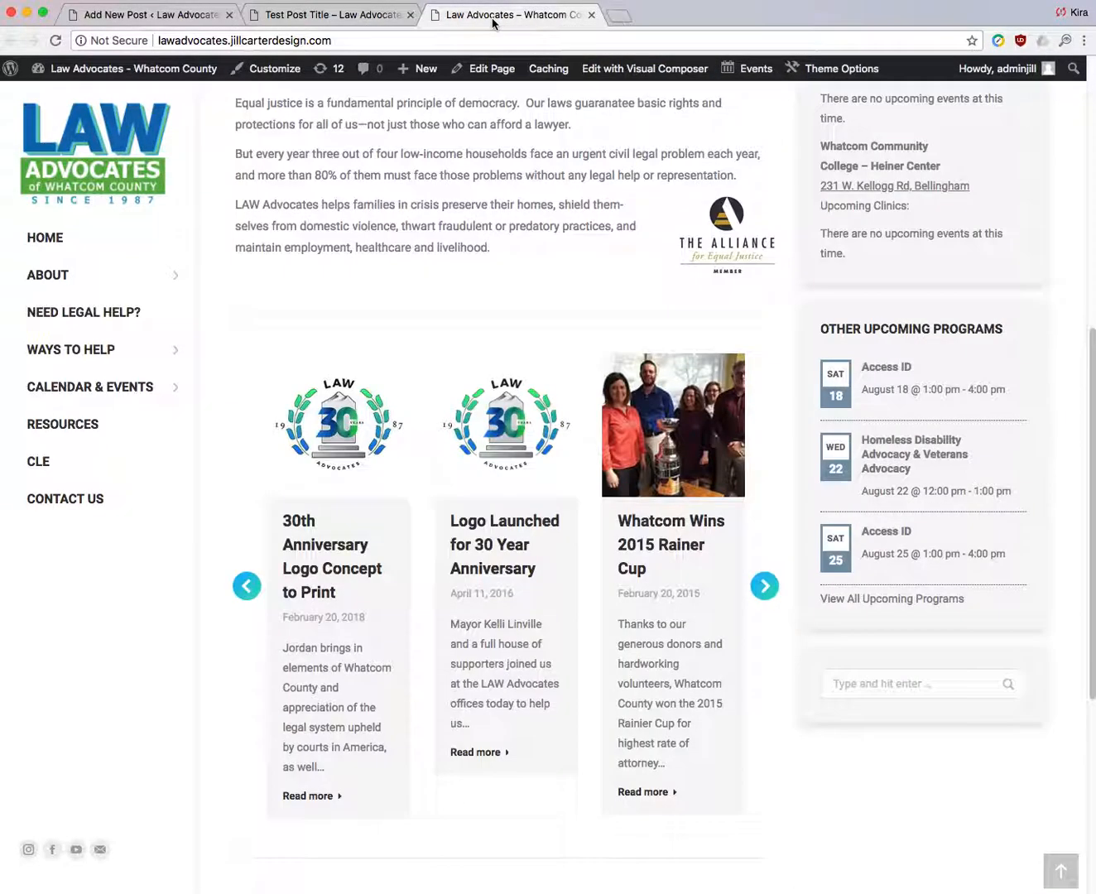
{"action": "left_click", "coordinate": [165, 18]}
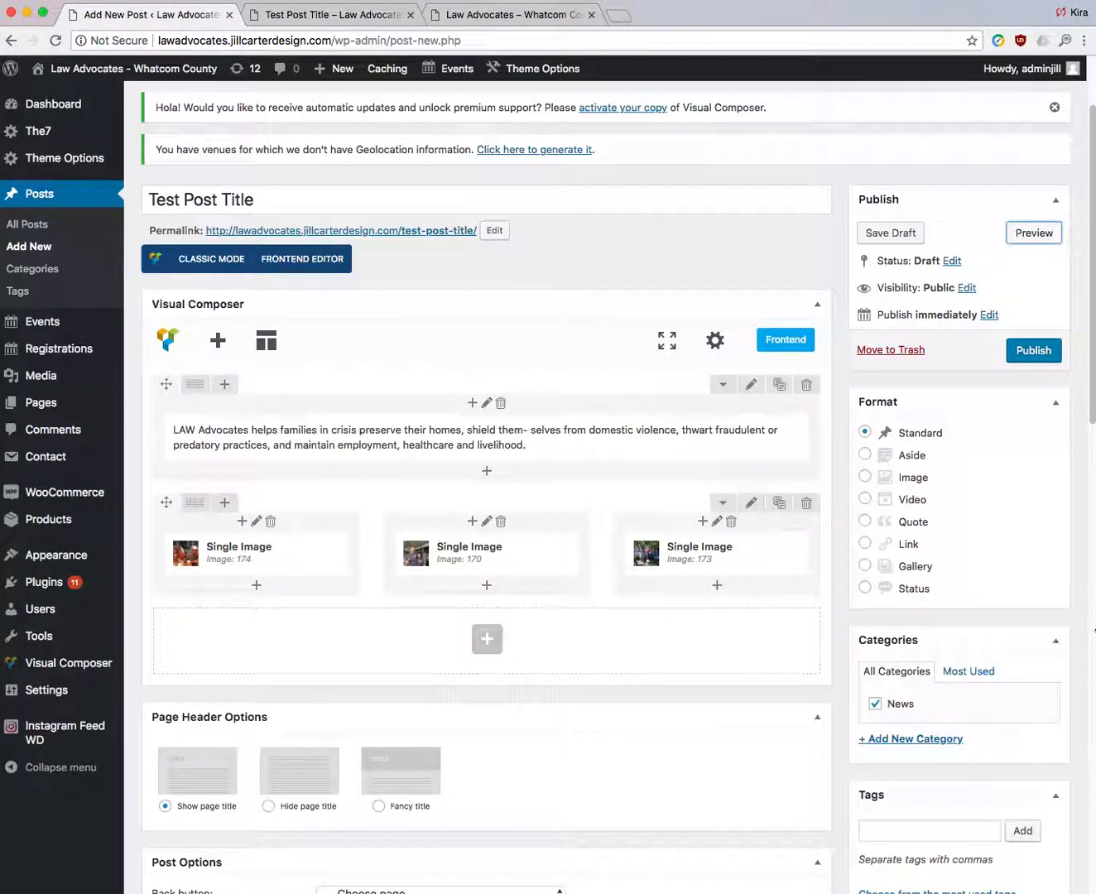
{"action": "scroll", "coordinate": [956, 584], "scroll_direction": "down", "scroll_amount": 10}
{"action": "scroll", "coordinate": [958, 588], "scroll_direction": "down", "scroll_amount": 3}
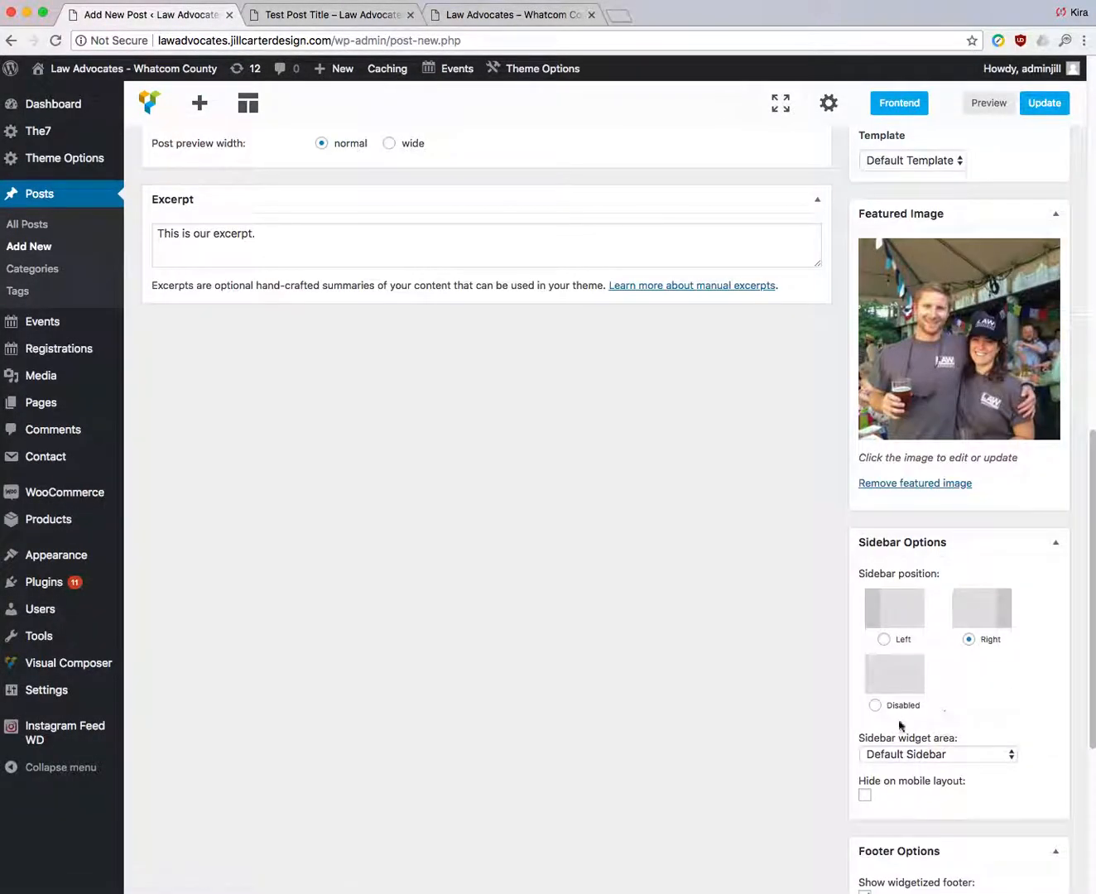
{"action": "left_click", "coordinate": [874, 705]}
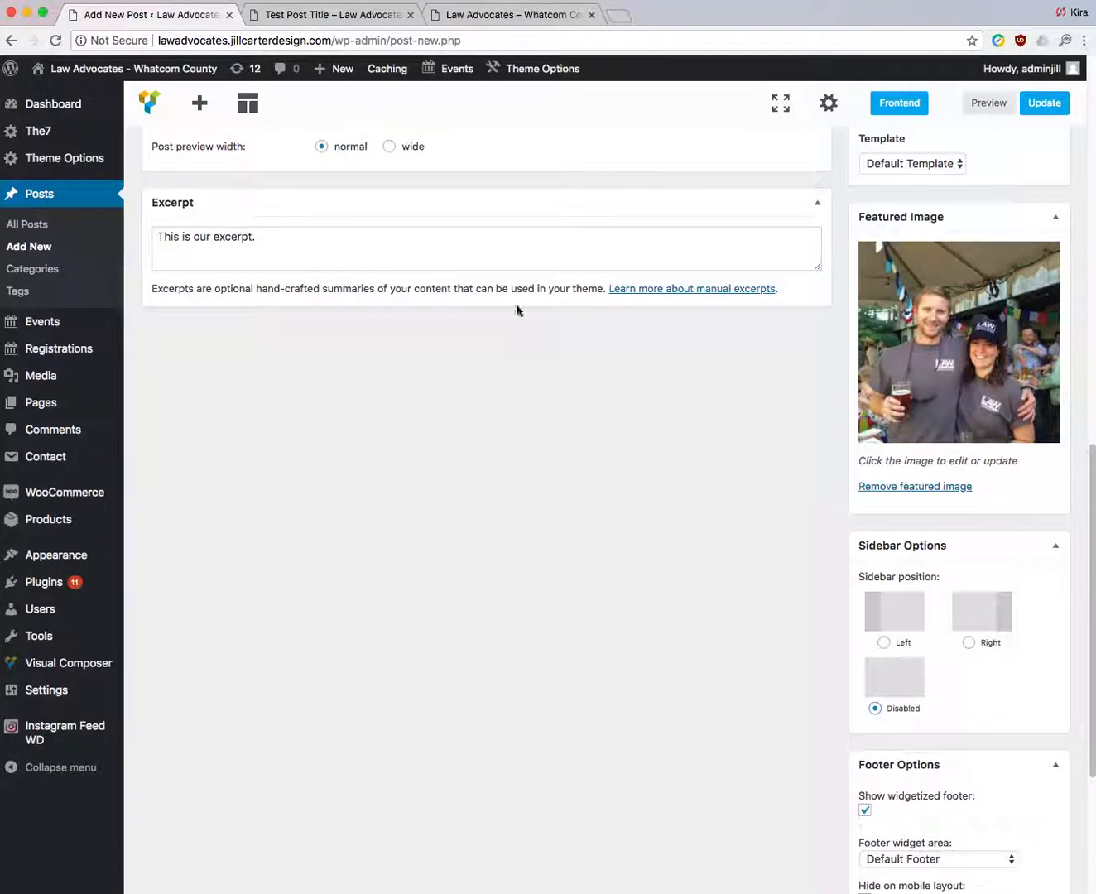
Recheck the post preview and set the post to hide its featured image on the post page.
{"action": "left_click", "coordinate": [364, 14]}
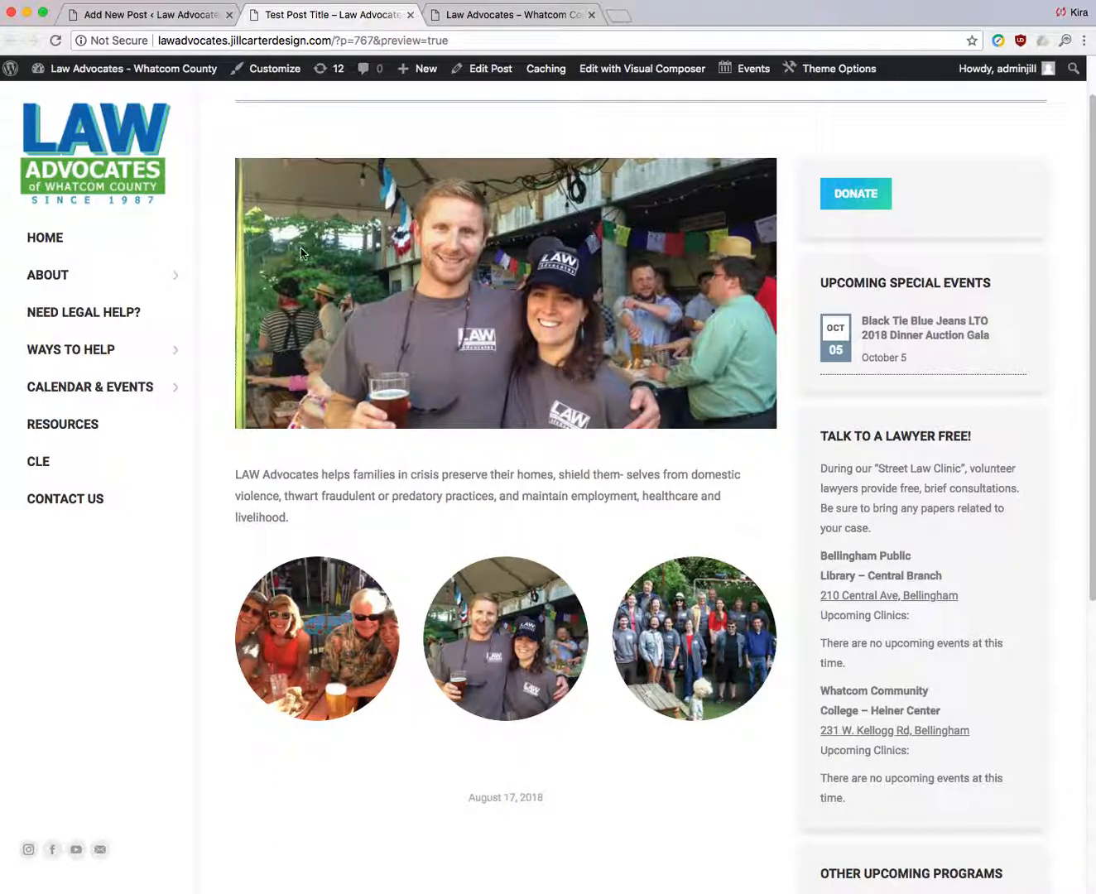
{"action": "left_click", "coordinate": [140, 14]}
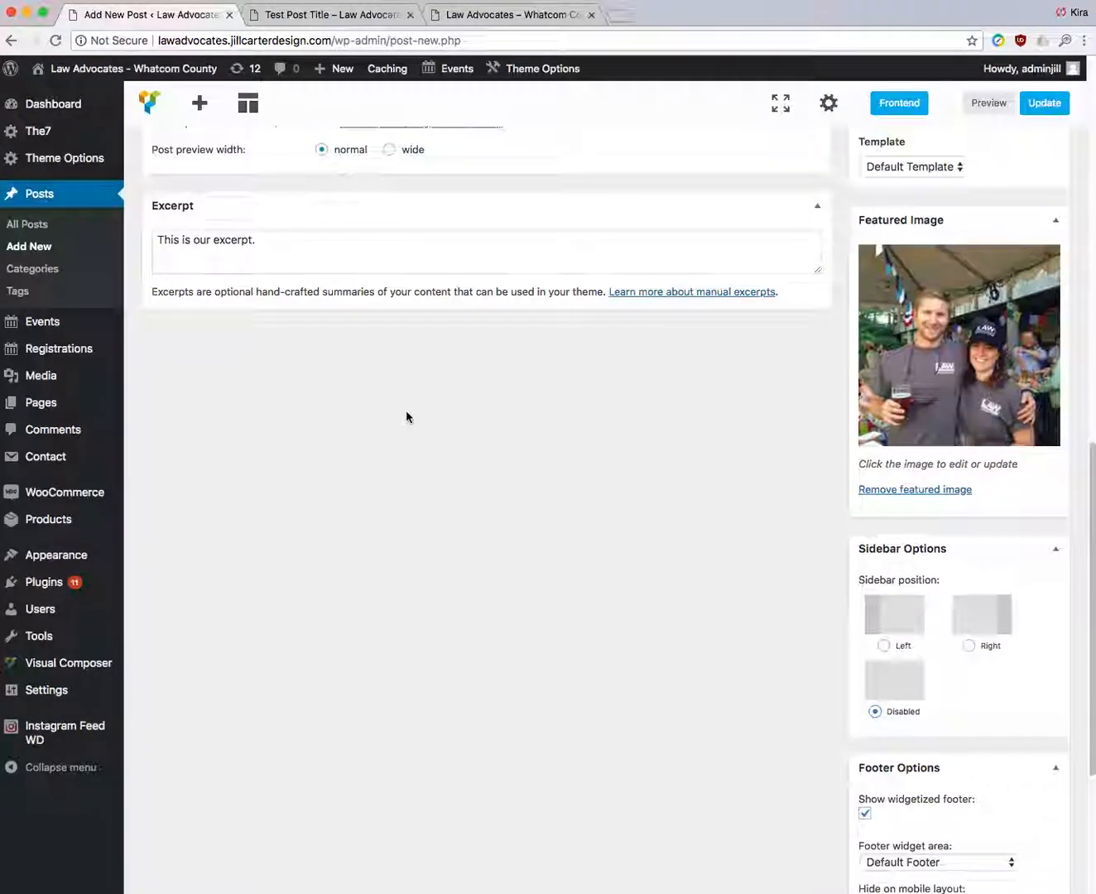
{"action": "scroll", "coordinate": [407, 415], "scroll_direction": "up", "scroll_amount": 5}
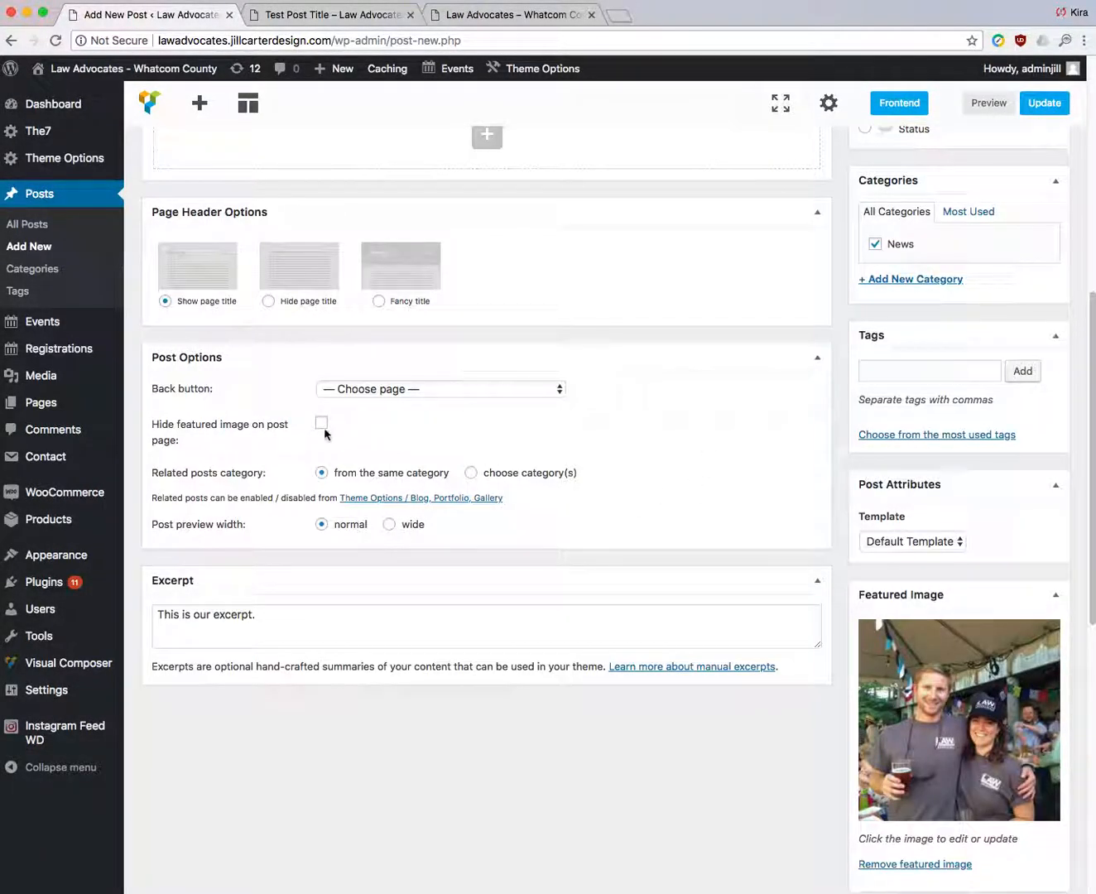
{"action": "left_click", "coordinate": [322, 427]}
Preview the draft with its updated options and close the separate home page tab.
{"action": "scroll", "coordinate": [709, 453], "scroll_direction": "down", "scroll_amount": 5}
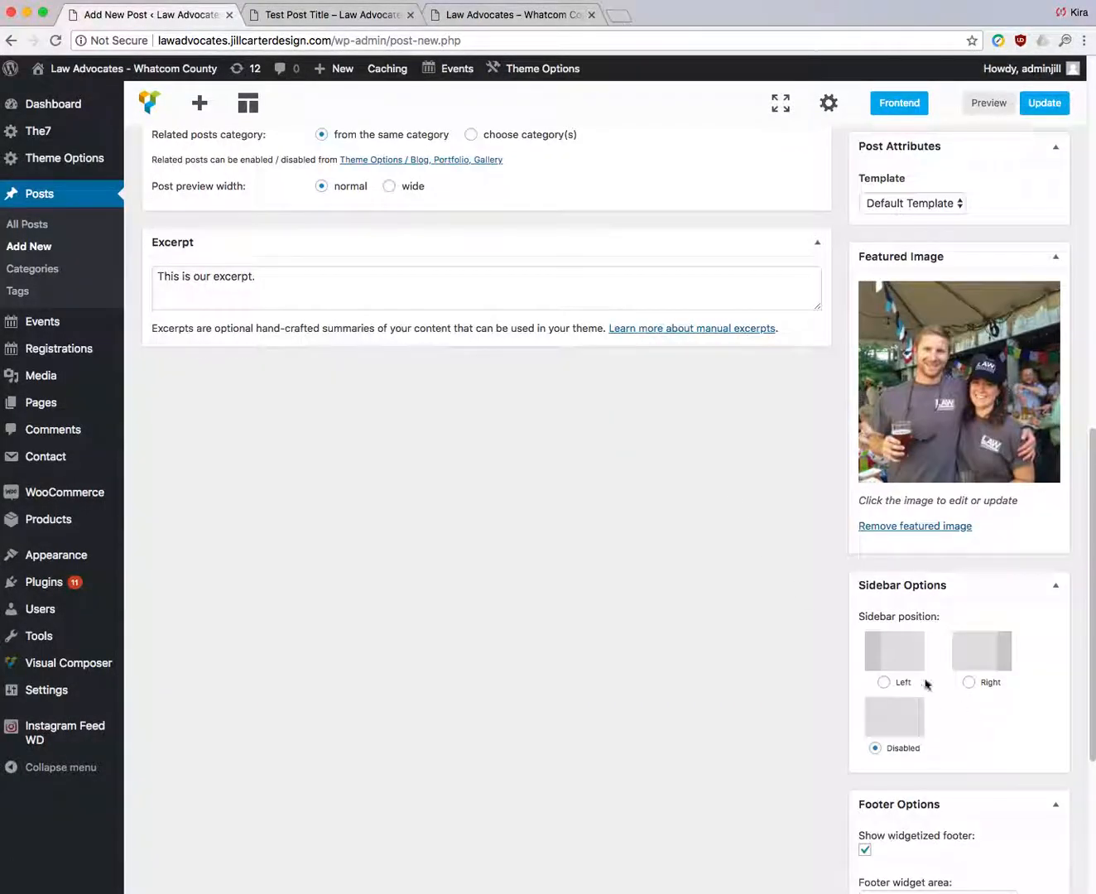
{"action": "scroll", "coordinate": [755, 567], "scroll_direction": "up", "scroll_amount": 8}
{"action": "scroll", "coordinate": [755, 568], "scroll_direction": "up", "scroll_amount": 5}
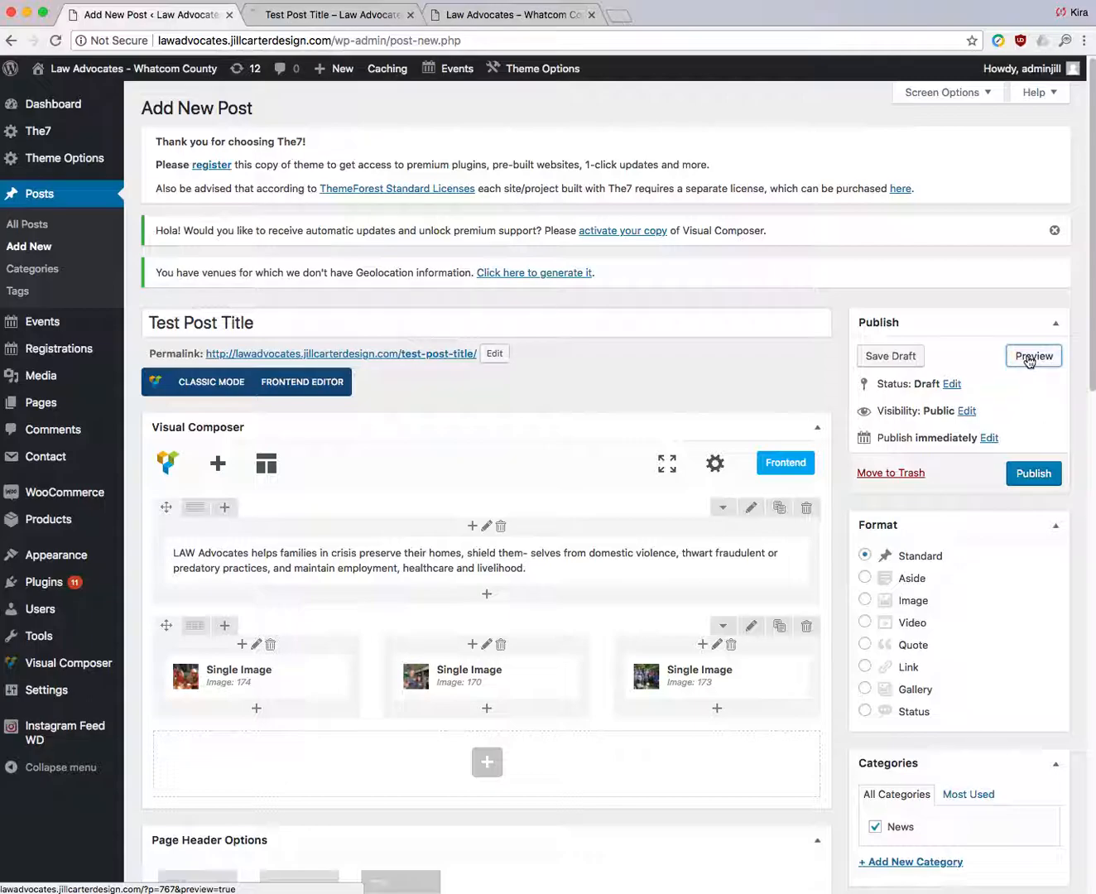
{"action": "left_click", "coordinate": [334, 17]}
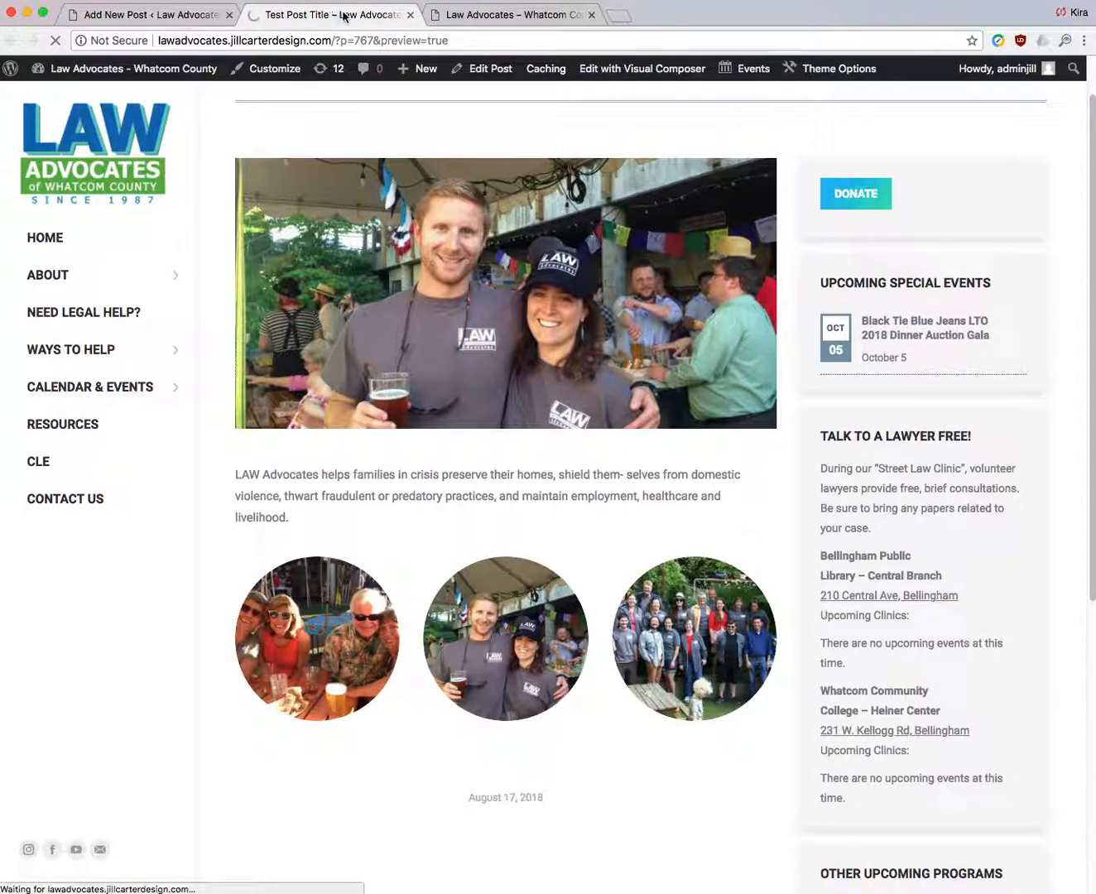
{"action": "left_click", "coordinate": [591, 14]}
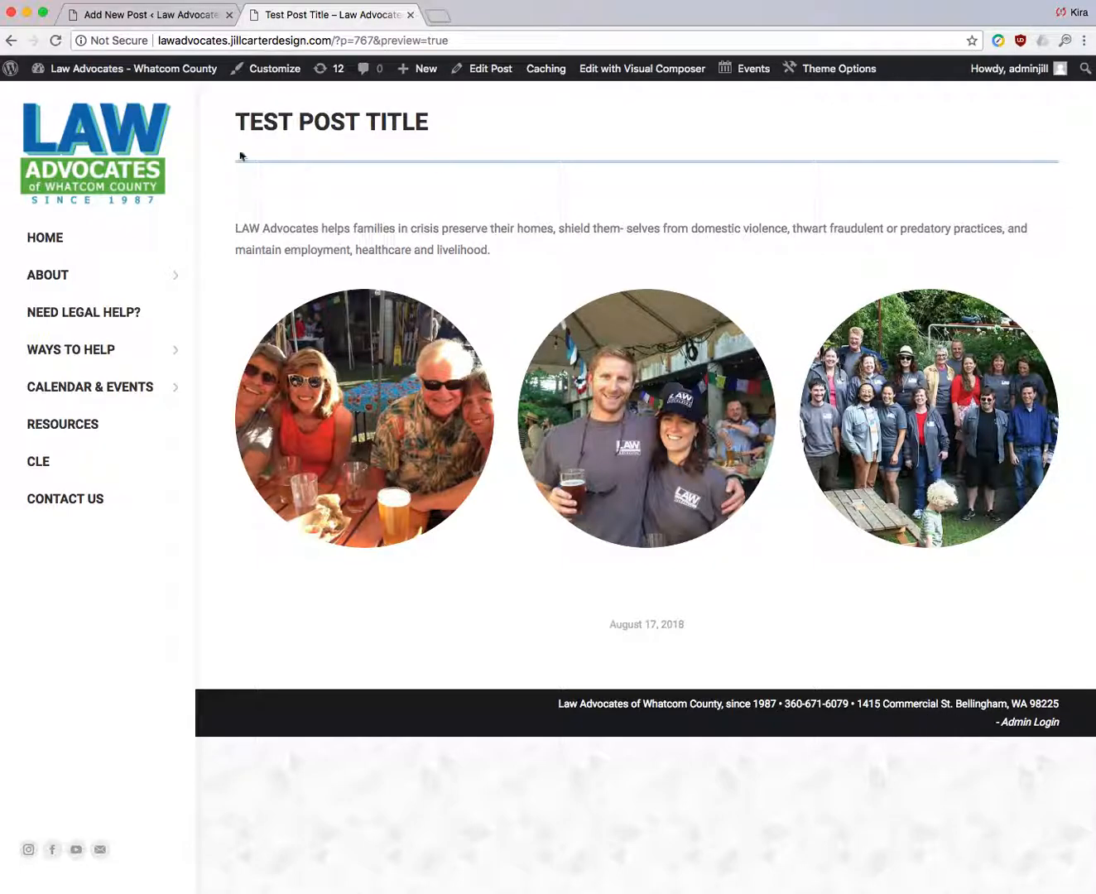
Return to the post editor and set the sidebar position to Right.
{"action": "left_click", "coordinate": [155, 17]}
{"action": "scroll", "coordinate": [1024, 681], "scroll_direction": "down", "scroll_amount": 10}
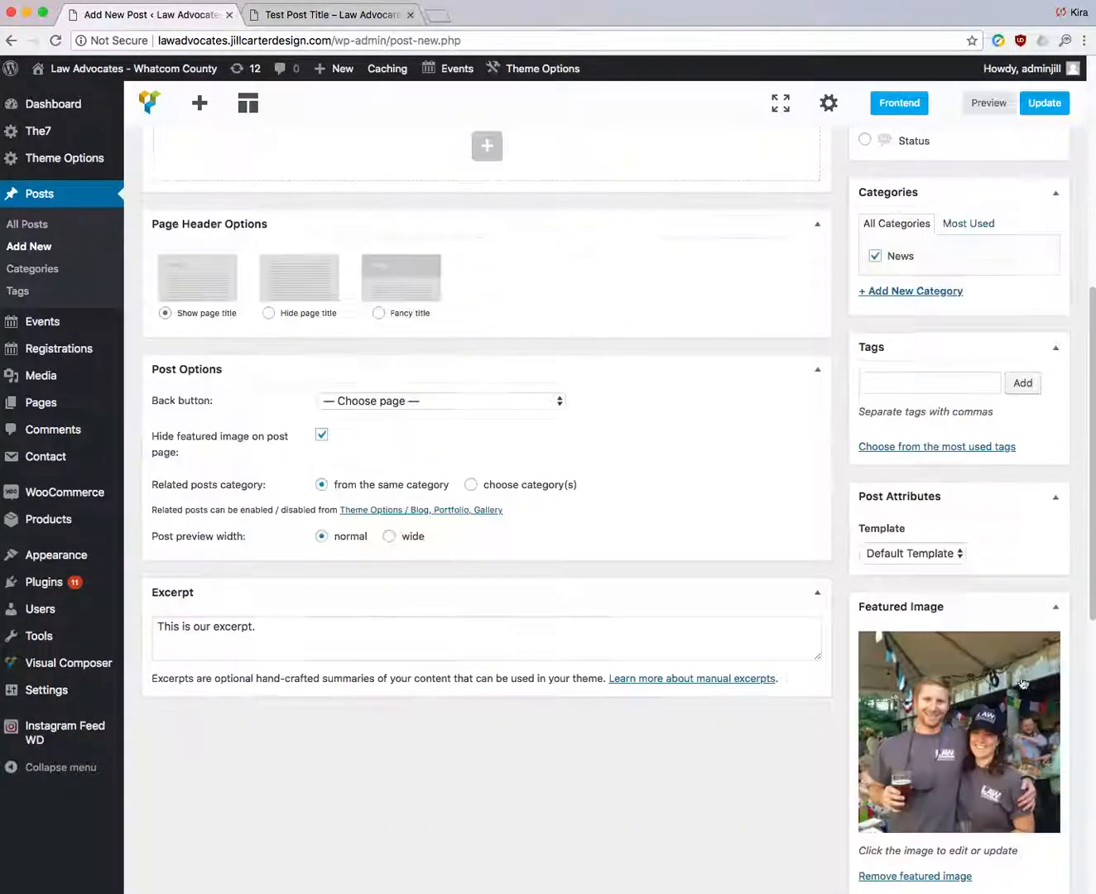
{"action": "scroll", "coordinate": [1024, 681], "scroll_direction": "down", "scroll_amount": 5}
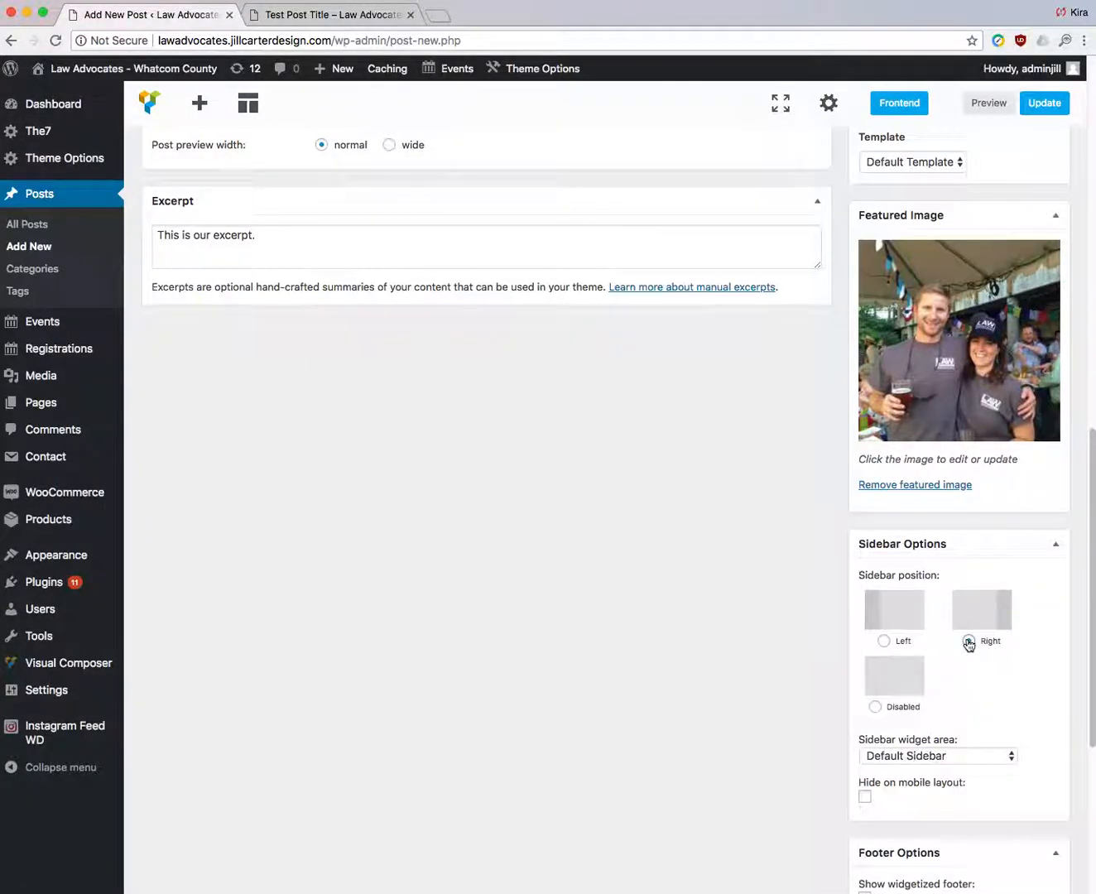
Save the post as a draft and close its preview tab.
{"action": "scroll", "coordinate": [695, 666], "scroll_direction": "up", "scroll_amount": 6}
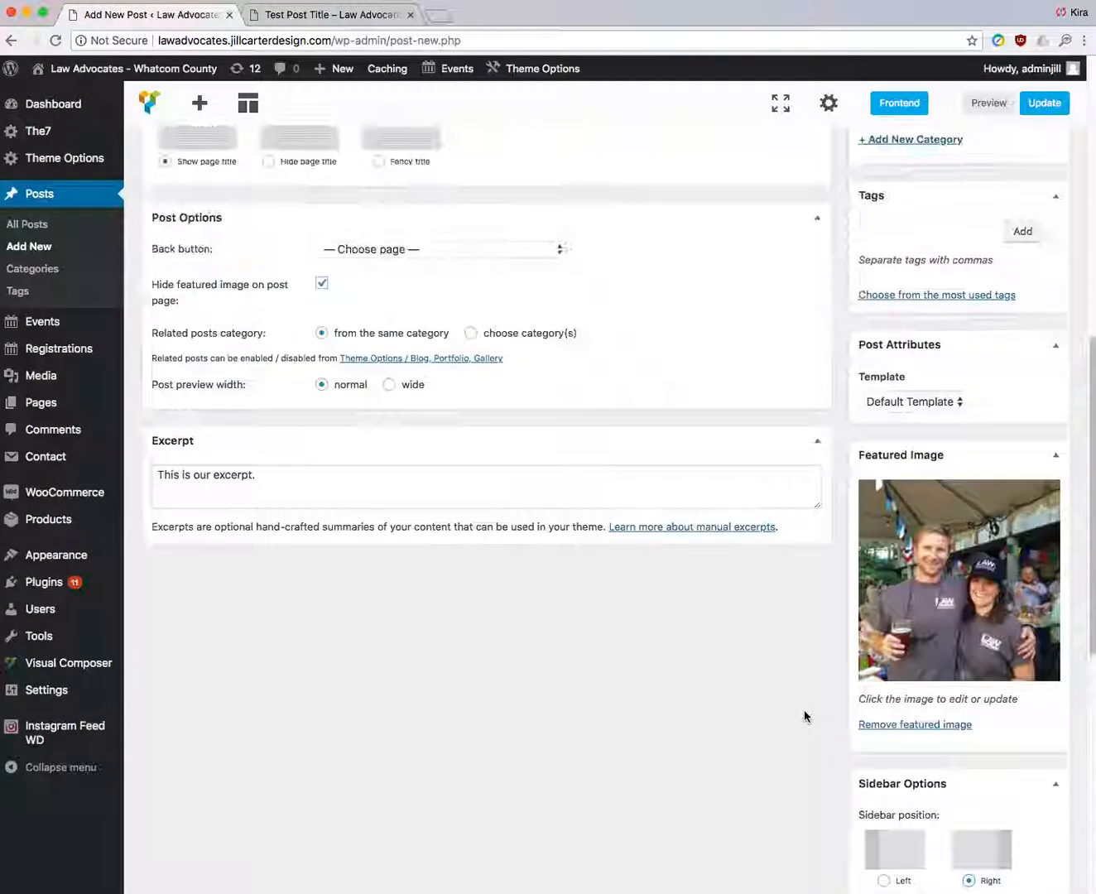
{"action": "scroll", "coordinate": [803, 716], "scroll_direction": "up", "scroll_amount": 6}
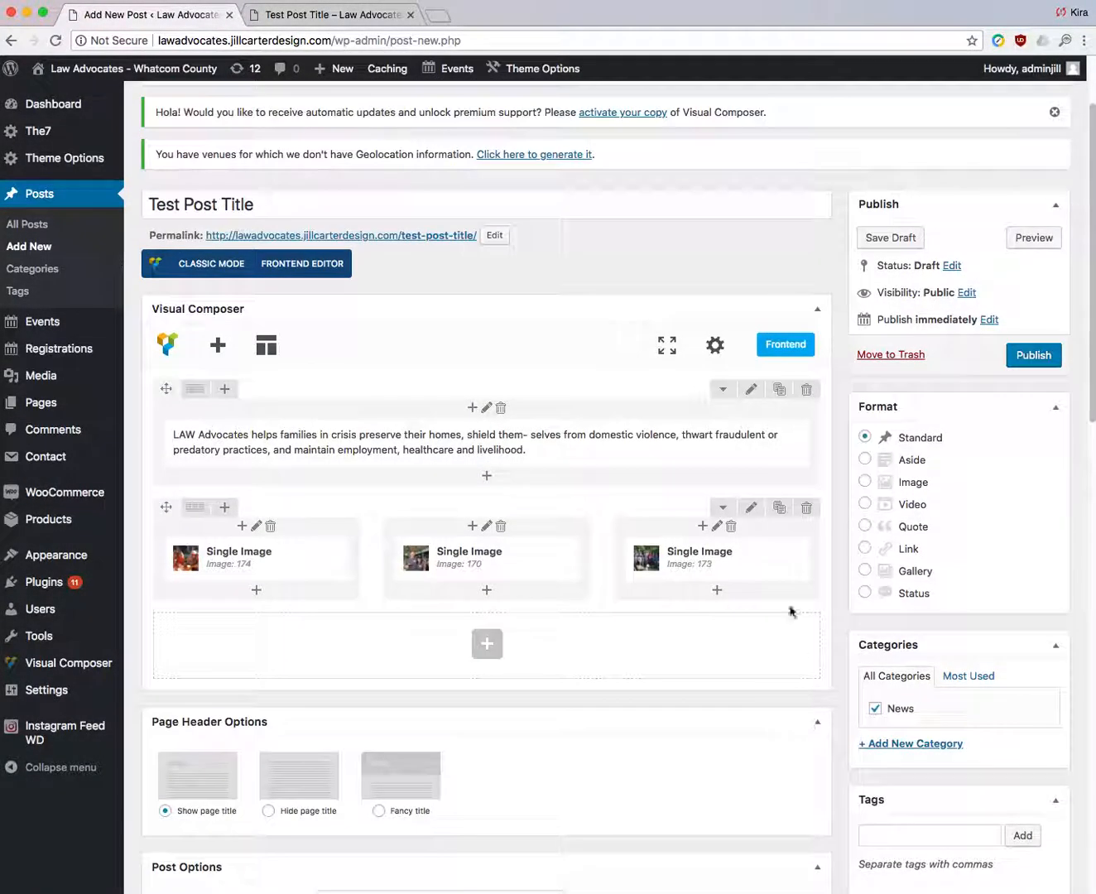
{"action": "left_click", "coordinate": [893, 240]}
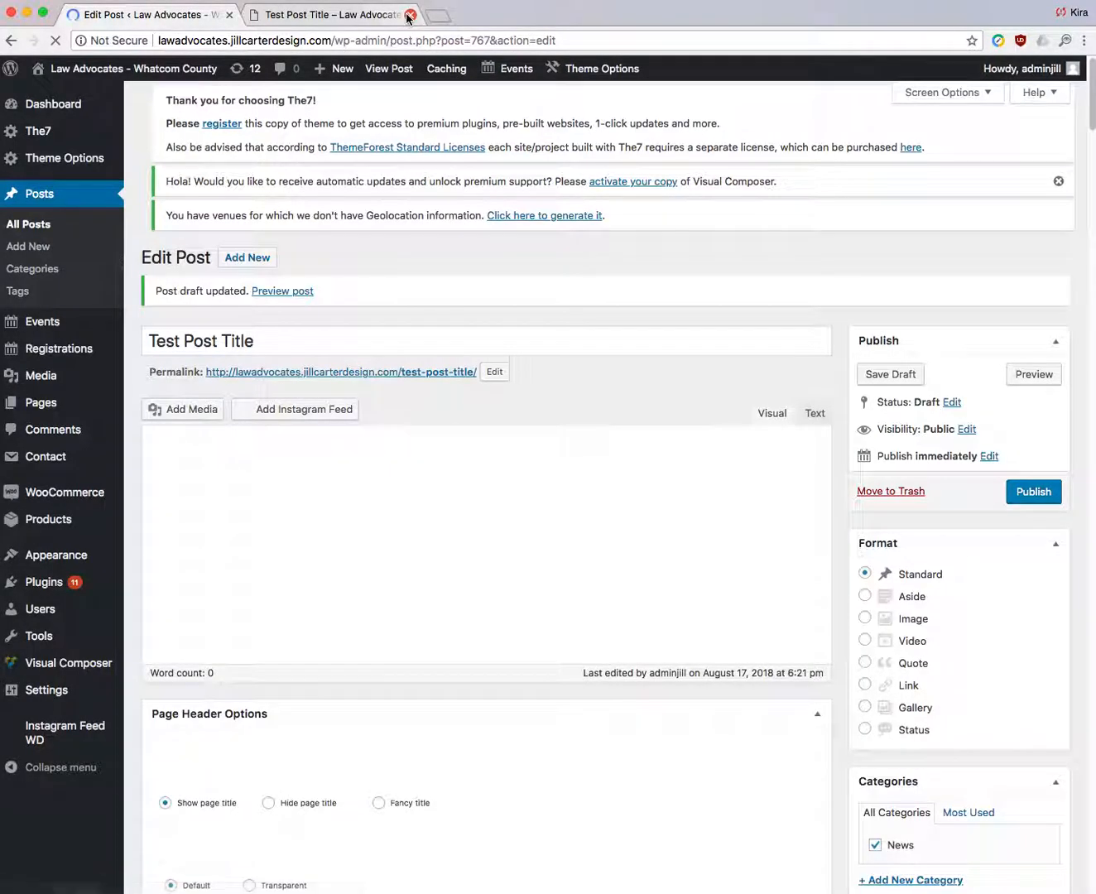
{"action": "left_click", "coordinate": [410, 14]}
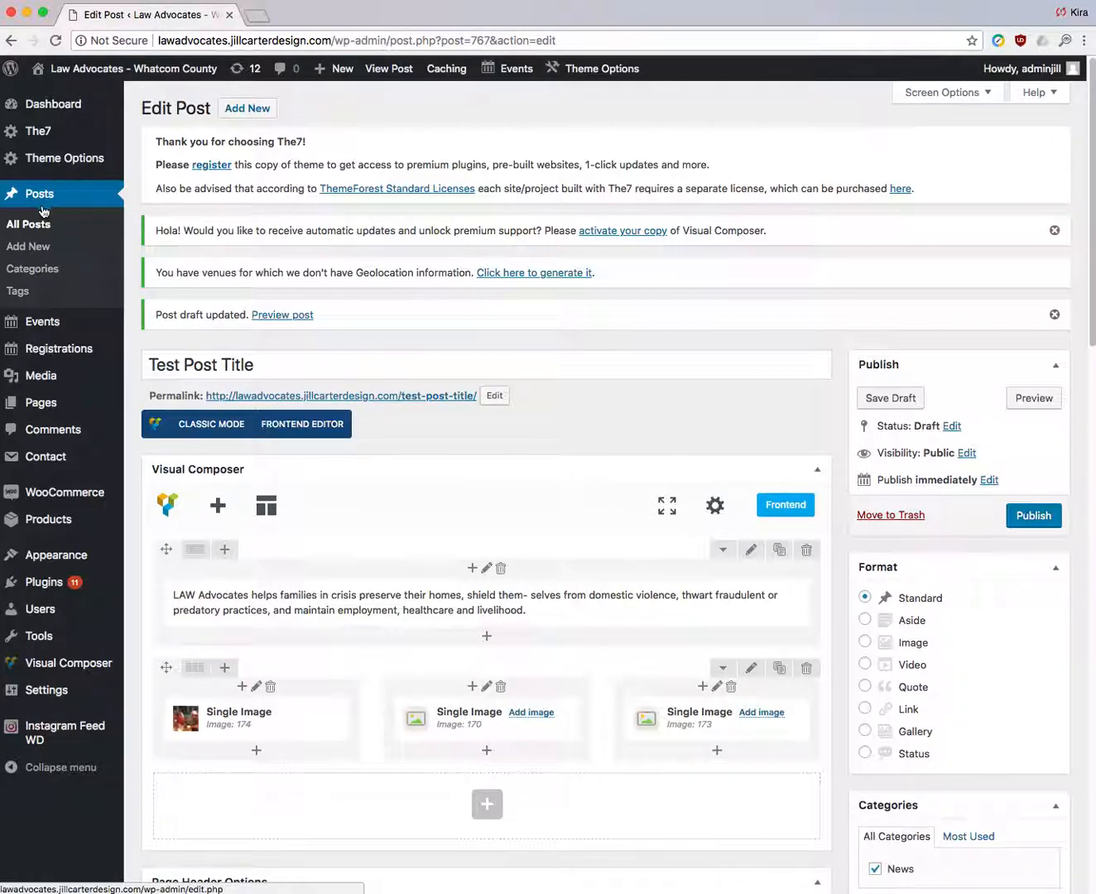
Open the list of all posts and move the "Test post" draft to the trash.
{"action": "left_click", "coordinate": [32, 229]}
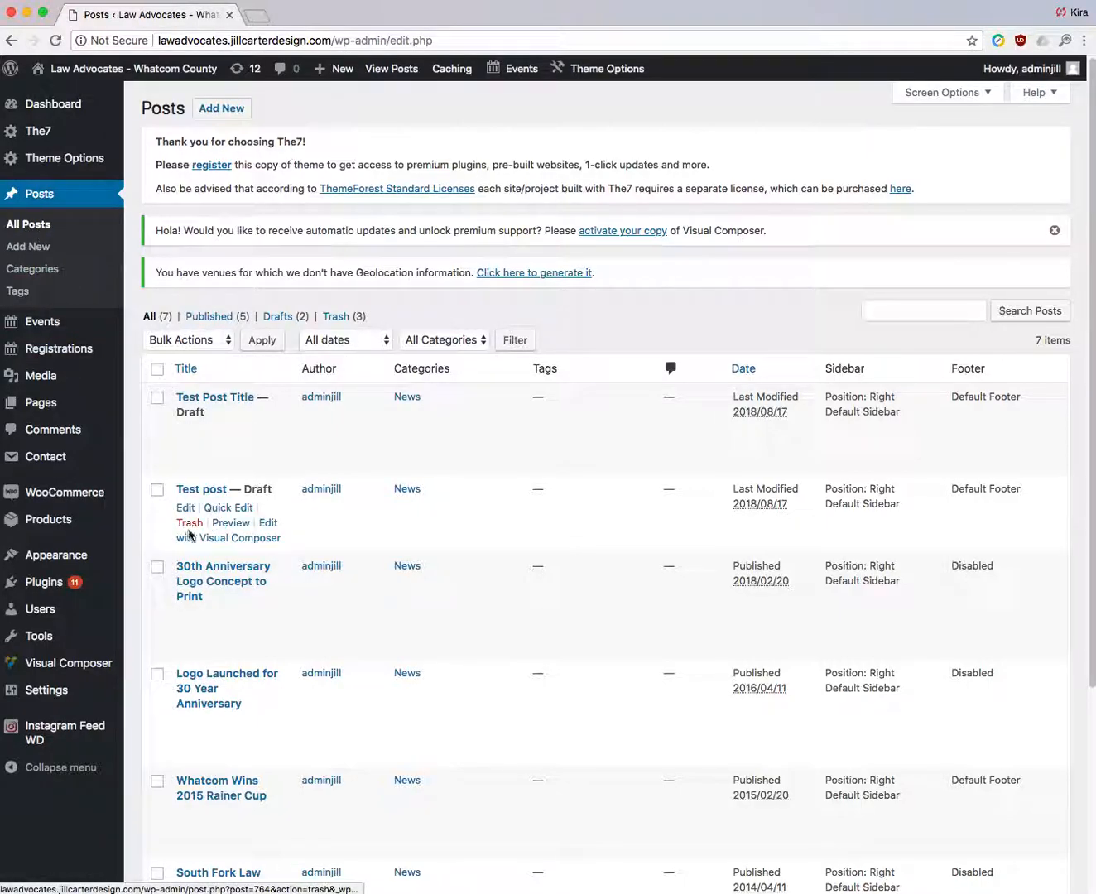
{"action": "left_click", "coordinate": [191, 523]}
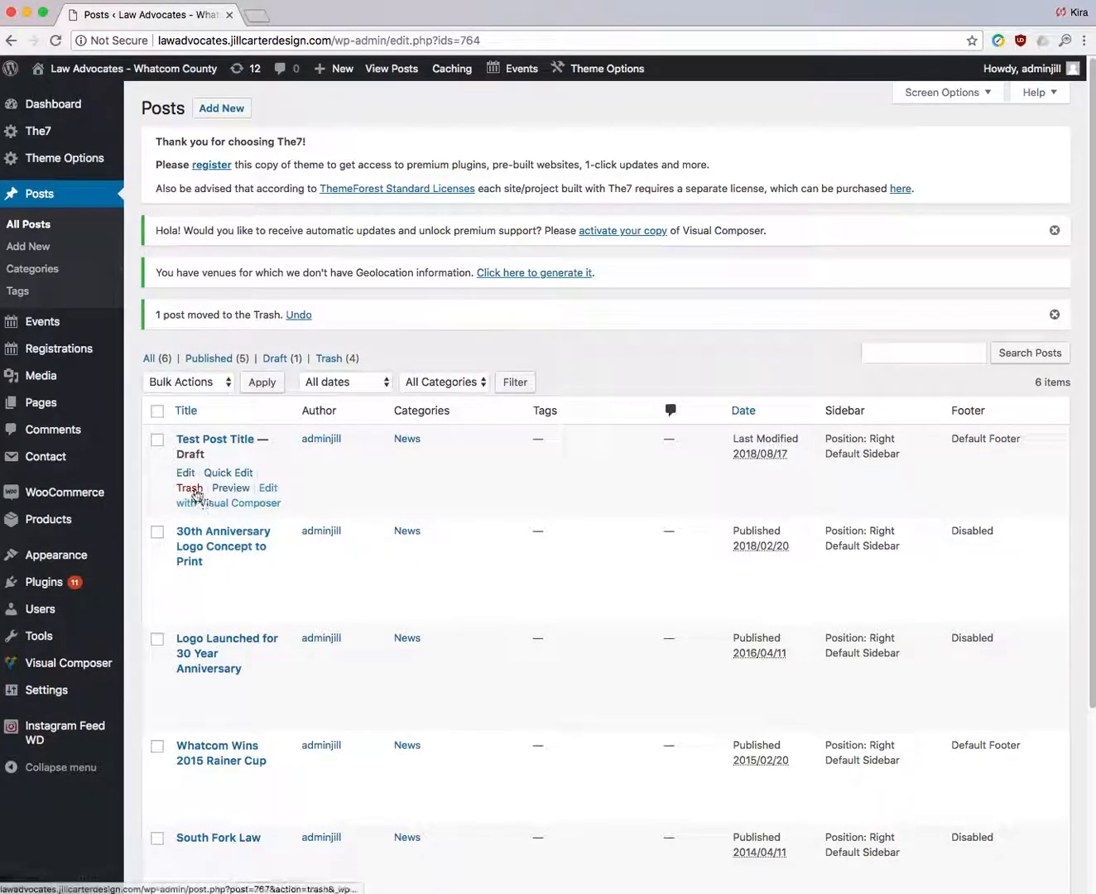
Open the "Test Post Title" draft for editing and preview it in a new tab.
{"action": "left_click", "coordinate": [186, 473]}
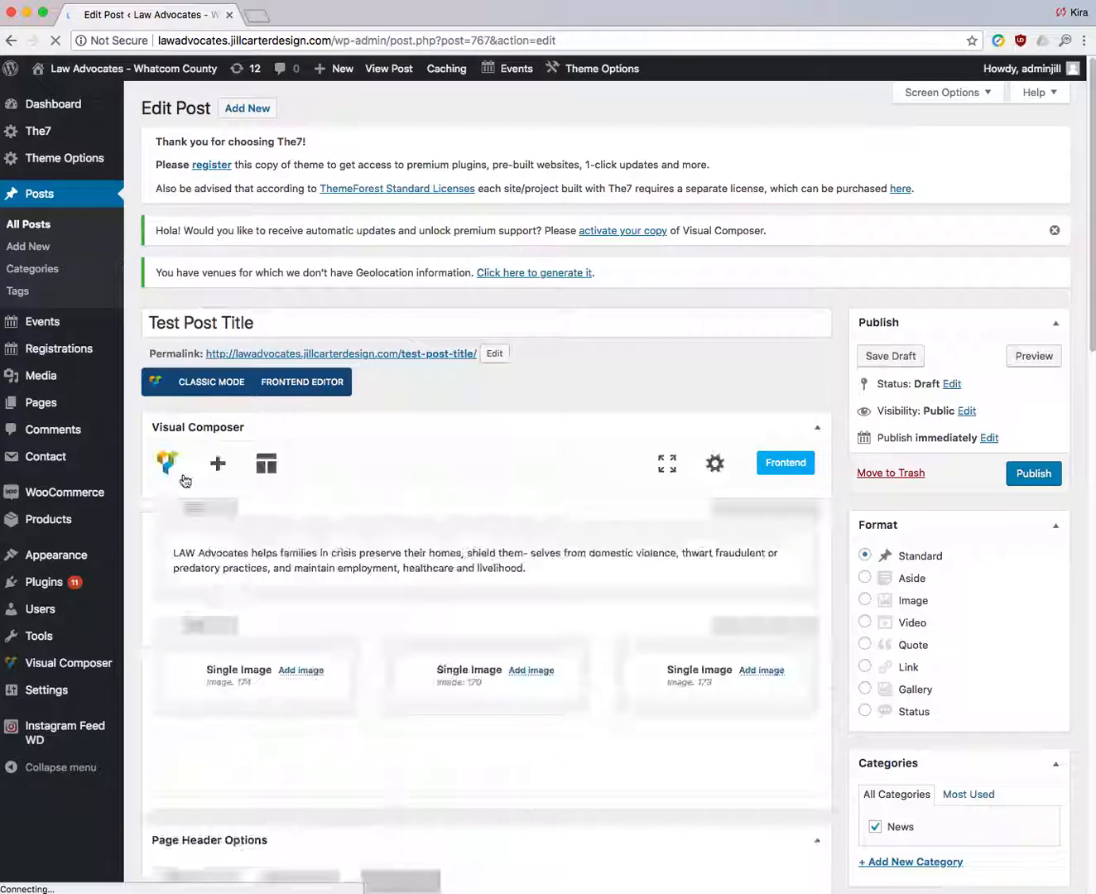
{"action": "scroll", "coordinate": [685, 557], "scroll_direction": "down", "scroll_amount": 1}
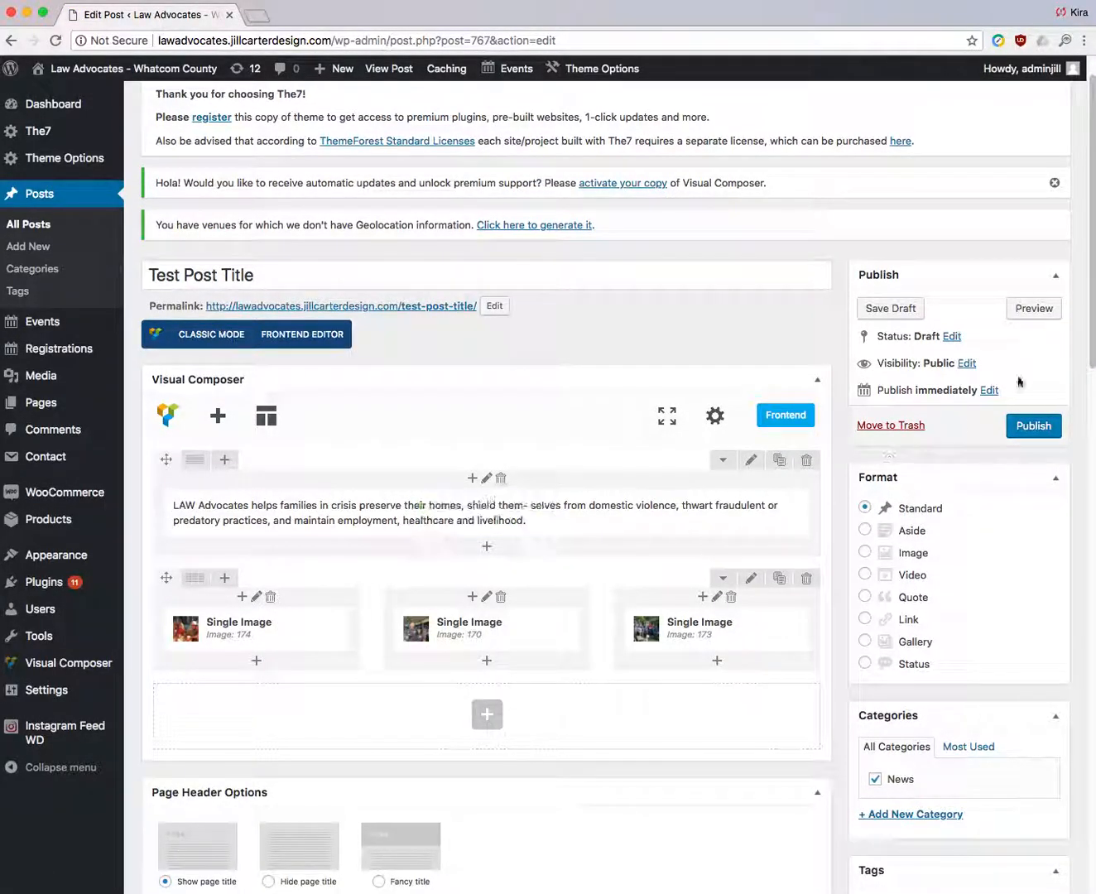
{"action": "left_click", "coordinate": [1043, 314]}
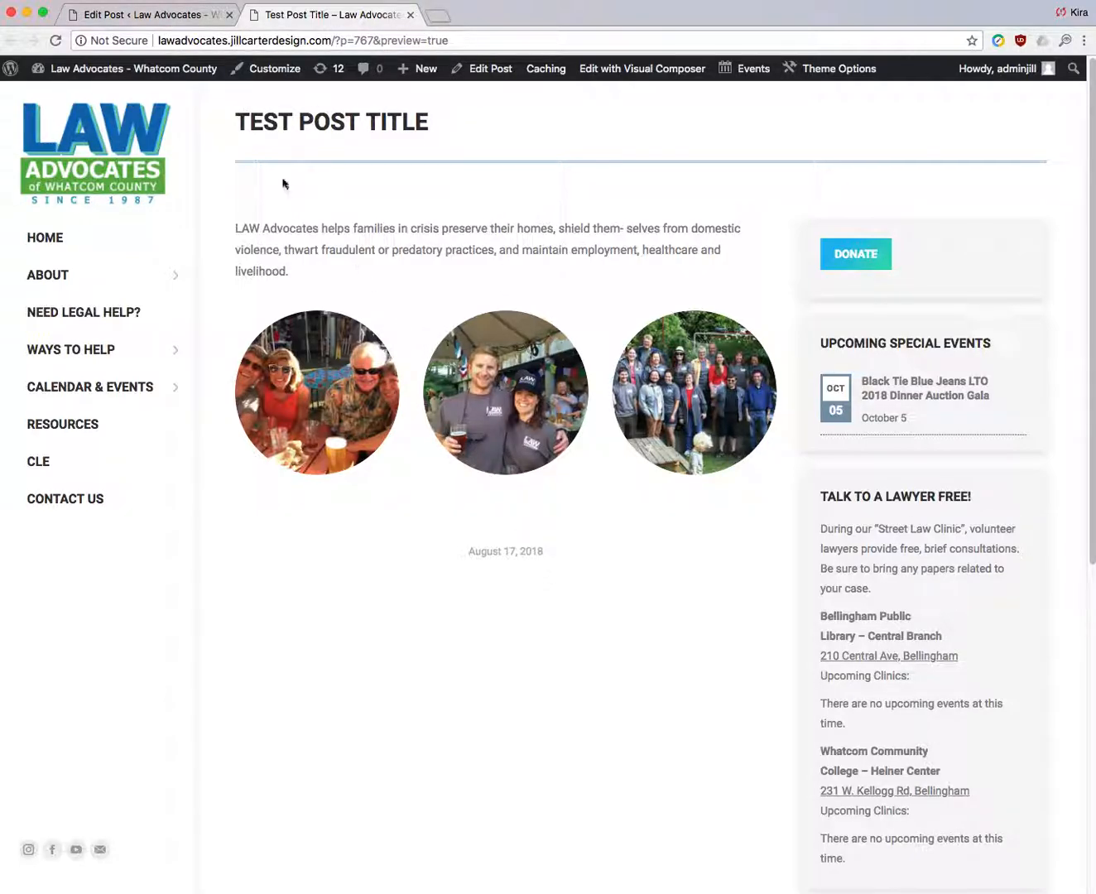
Publish the post and check its entry among the news summaries on the home page.
{"action": "left_click", "coordinate": [171, 15]}
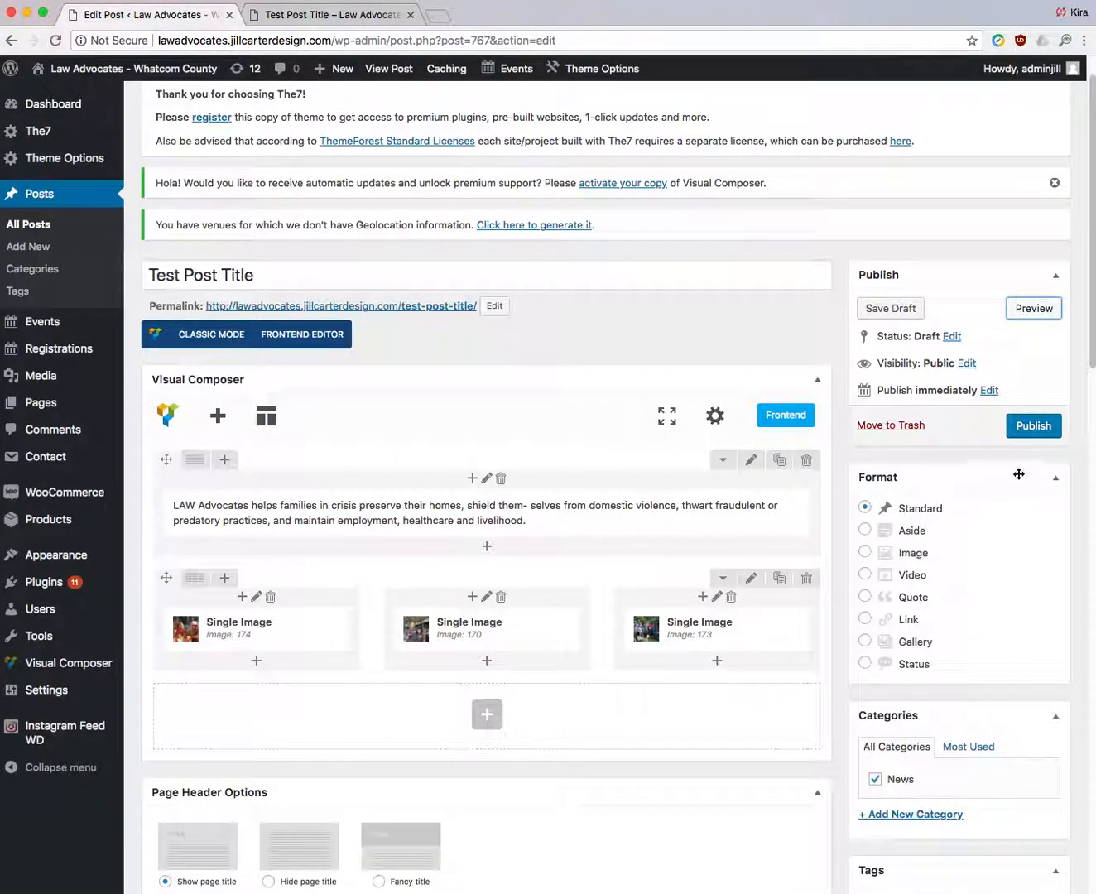
{"action": "left_click", "coordinate": [1034, 426]}
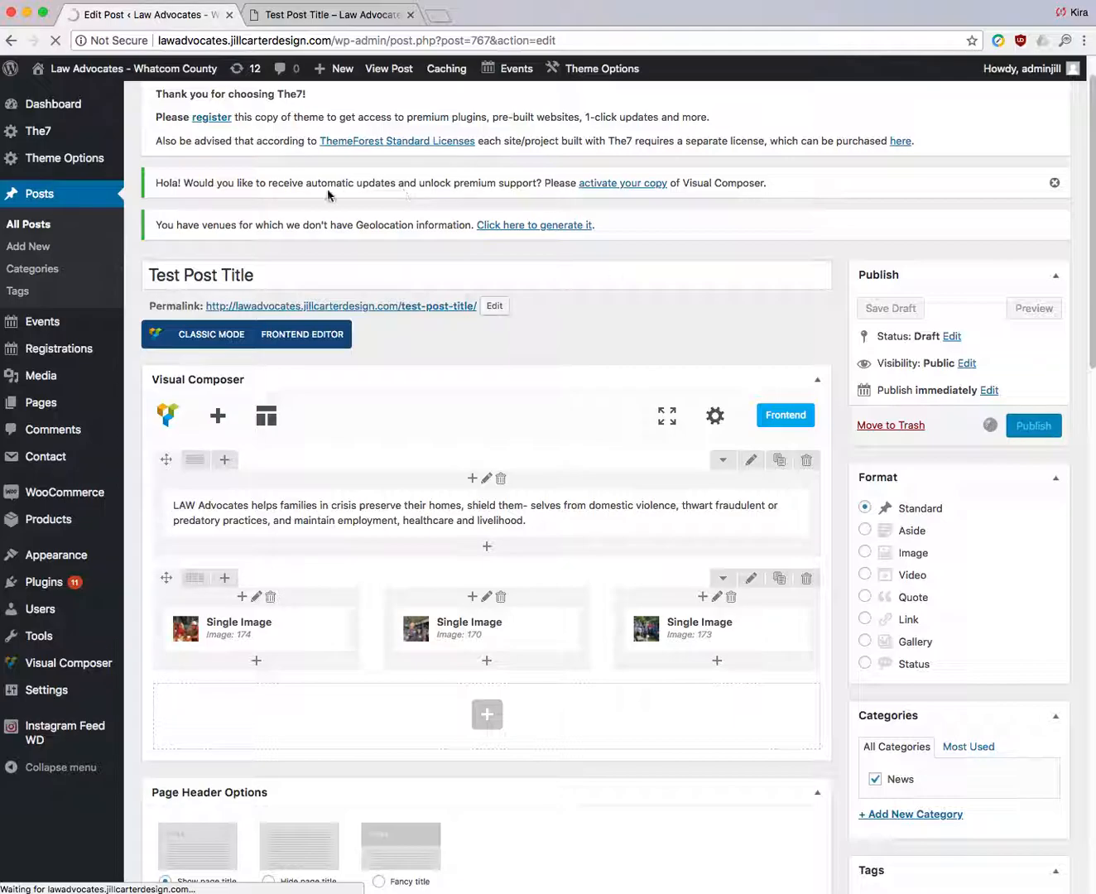
{"action": "left_click", "coordinate": [362, 16]}
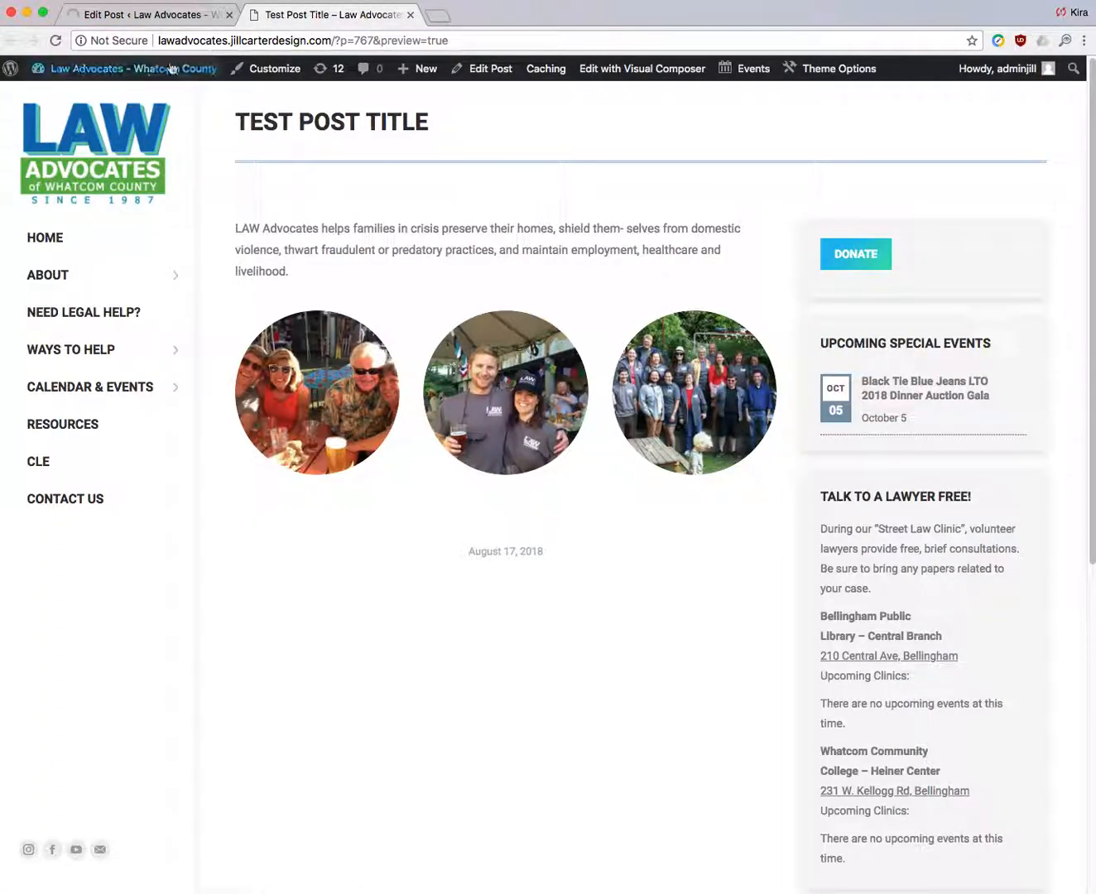
{"action": "left_click", "coordinate": [45, 238]}
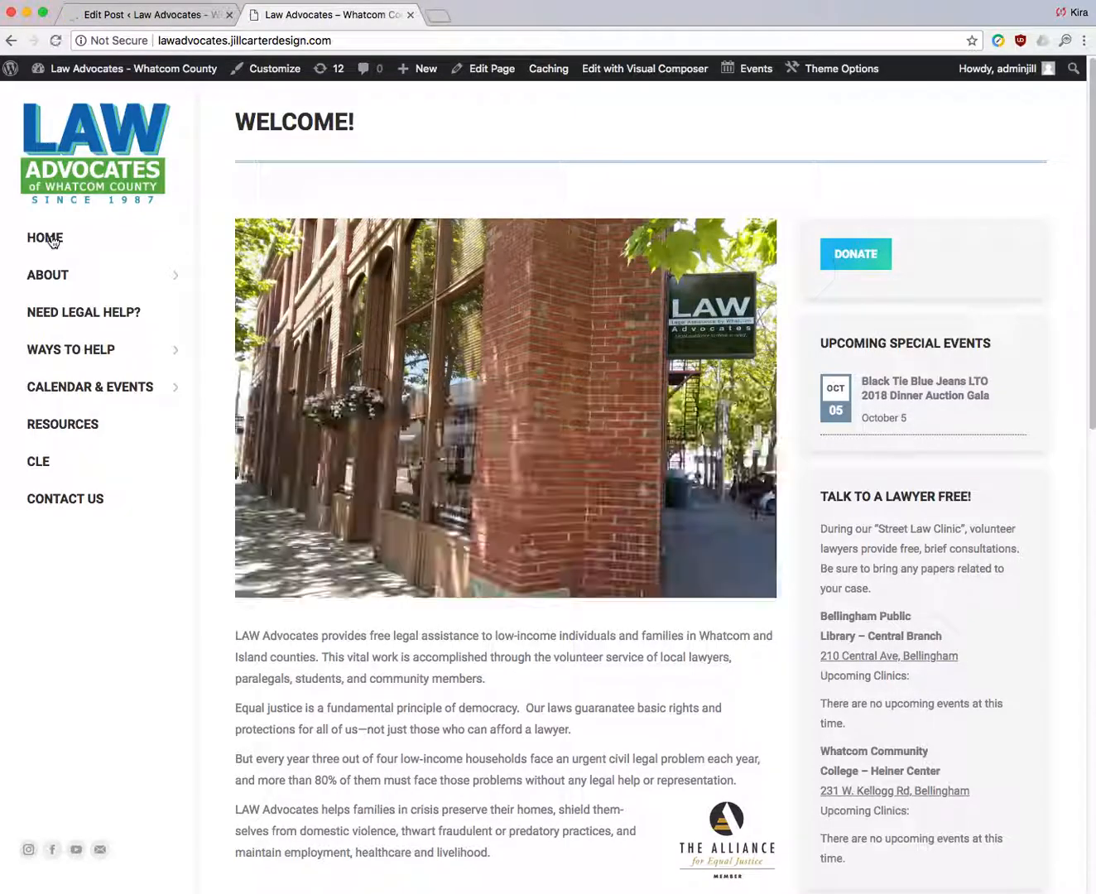
{"action": "scroll", "coordinate": [577, 371], "scroll_direction": "down", "scroll_amount": 6}
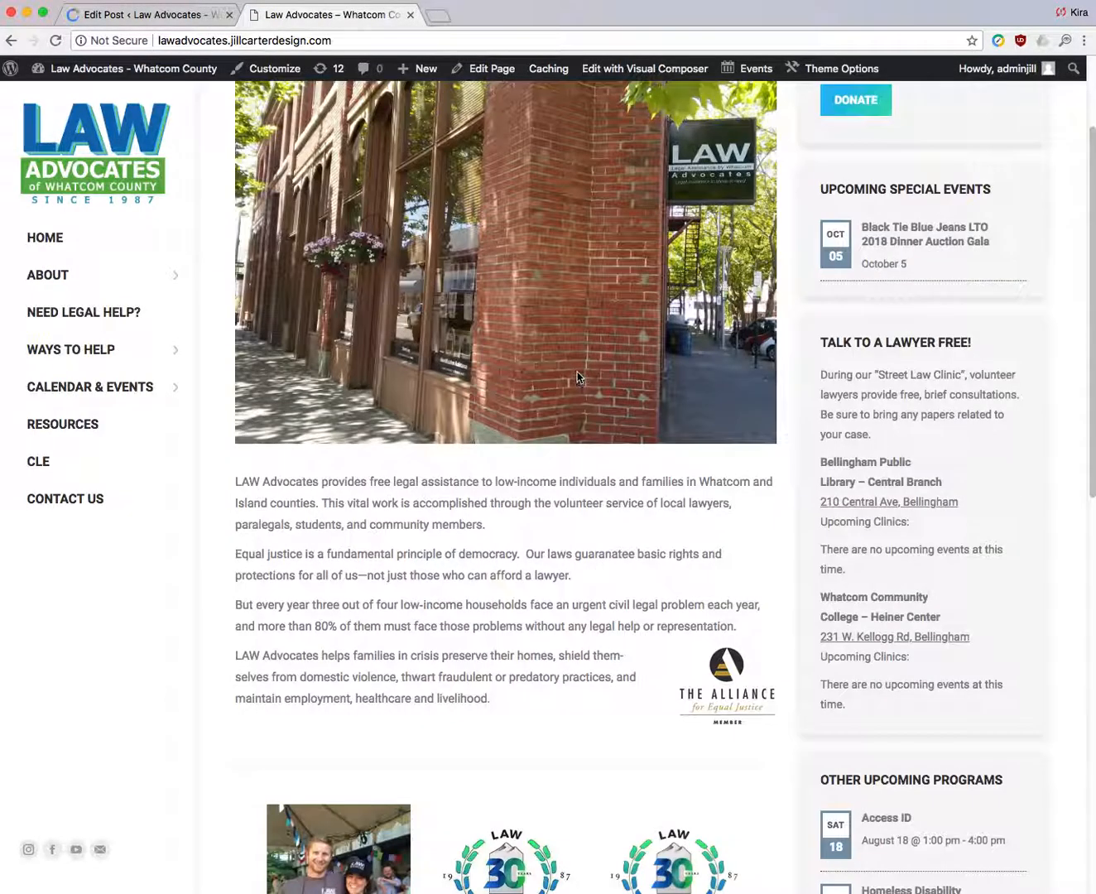
{"action": "scroll", "coordinate": [555, 330], "scroll_direction": "down", "scroll_amount": 1}
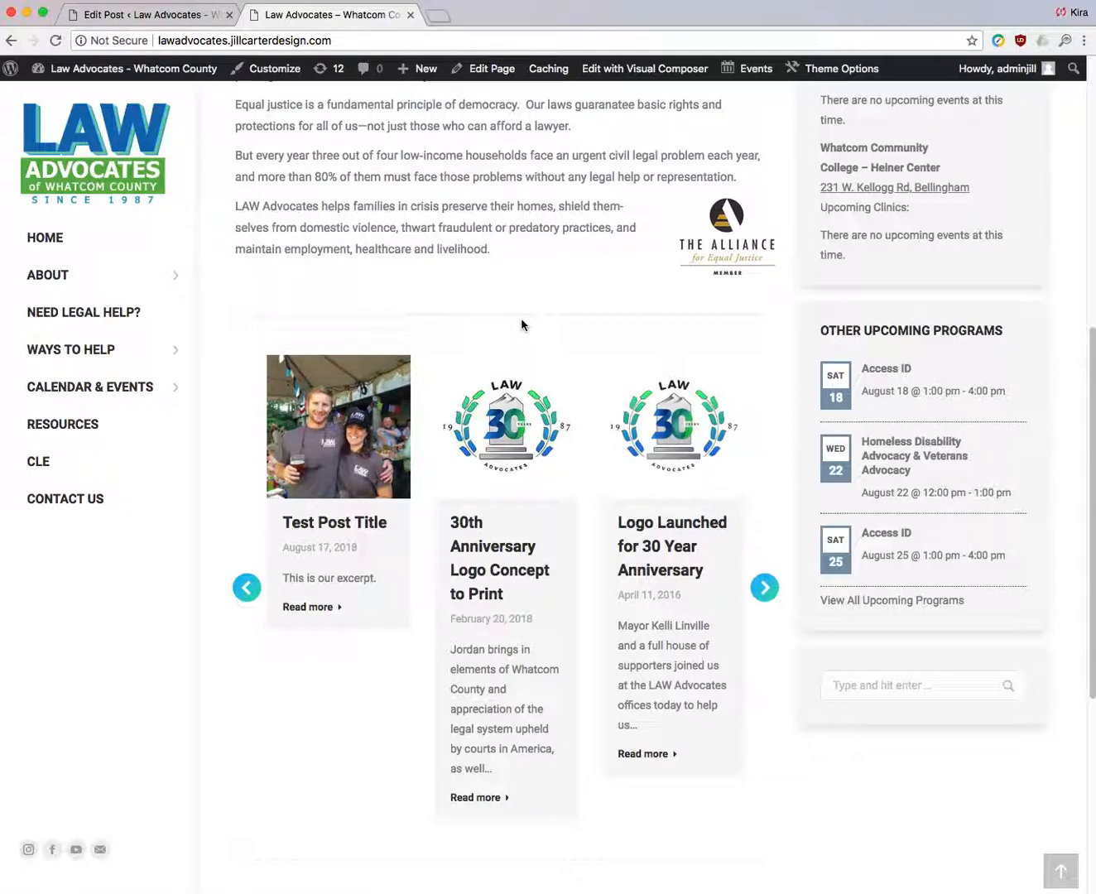
Review the published post's content blocks, post options, excerpt and publishing settings in the editor.
{"action": "left_click", "coordinate": [177, 16]}
{"action": "scroll", "coordinate": [816, 478], "scroll_direction": "down", "scroll_amount": 5}
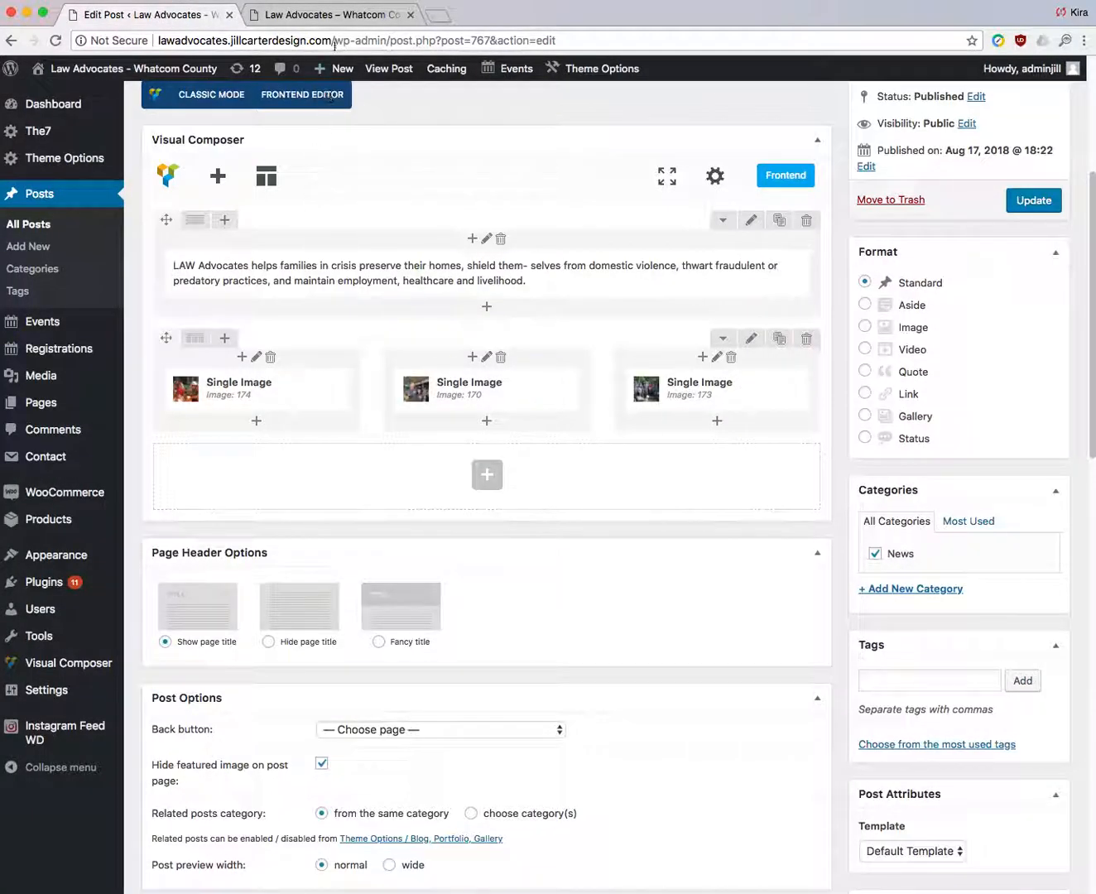
{"action": "scroll", "coordinate": [630, 294], "scroll_direction": "down", "scroll_amount": 4}
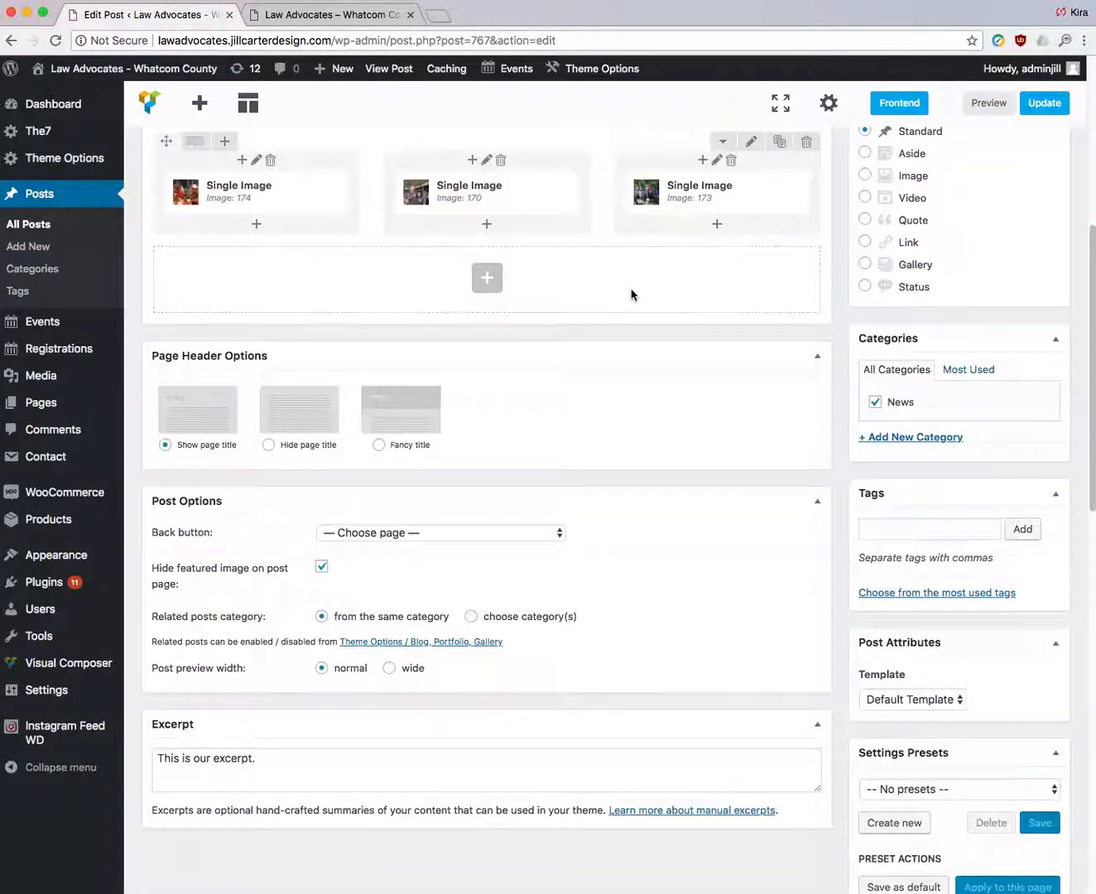
{"action": "scroll", "coordinate": [631, 294], "scroll_direction": "down", "scroll_amount": 3}
{"action": "scroll", "coordinate": [538, 620], "scroll_direction": "down", "scroll_amount": 2}
{"action": "scroll", "coordinate": [540, 618], "scroll_direction": "up", "scroll_amount": 10}
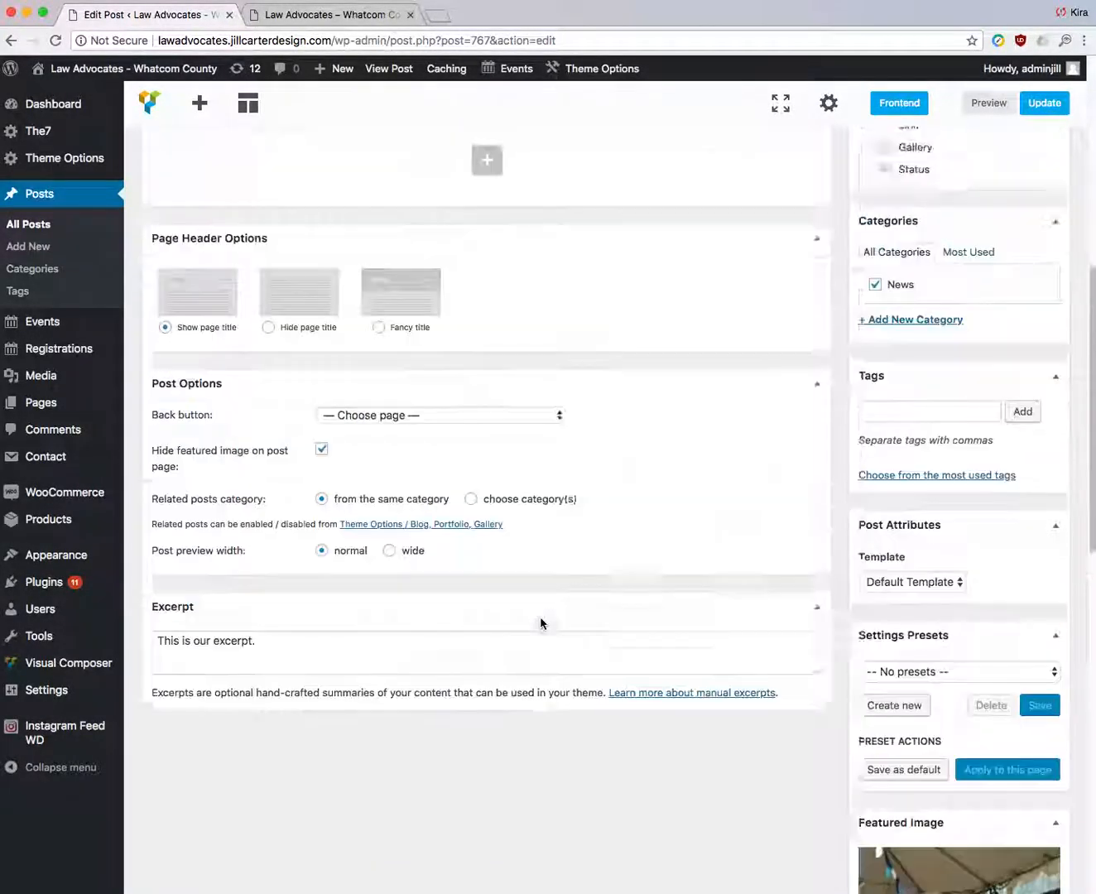
{"action": "scroll", "coordinate": [543, 622], "scroll_direction": "up", "scroll_amount": 2}
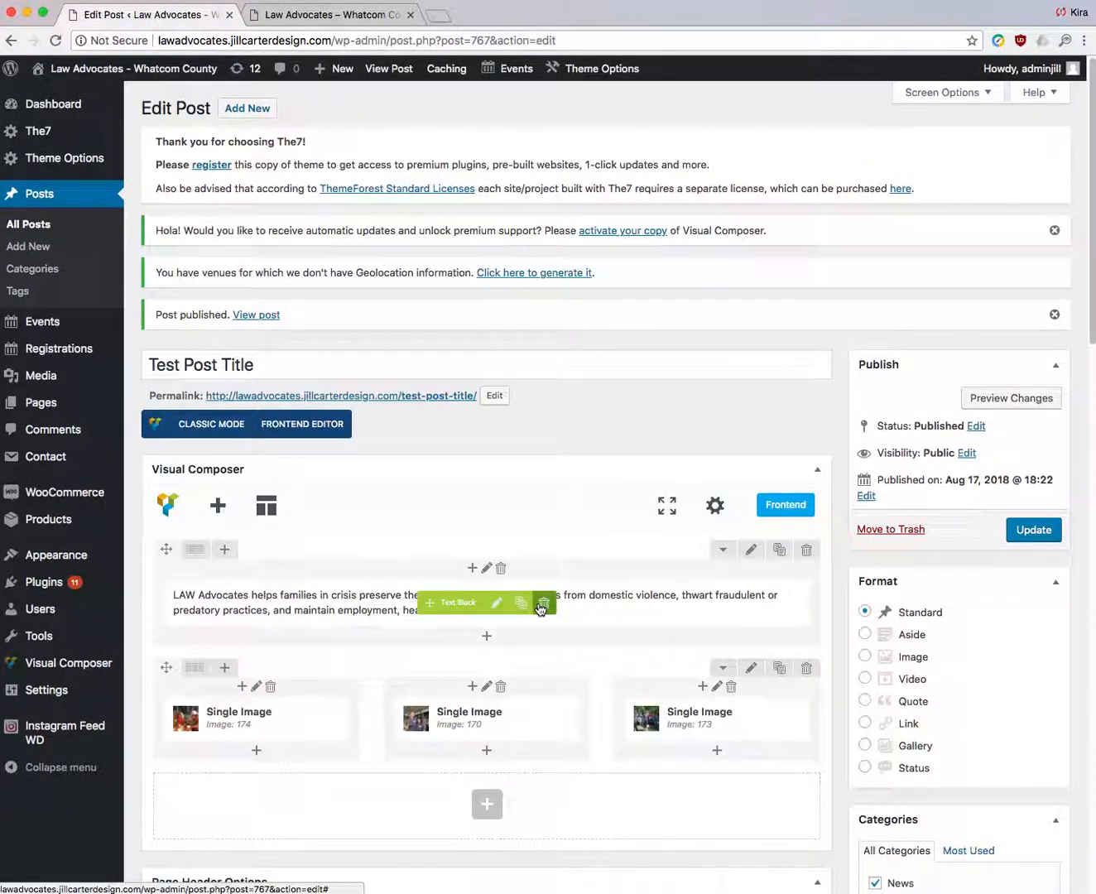